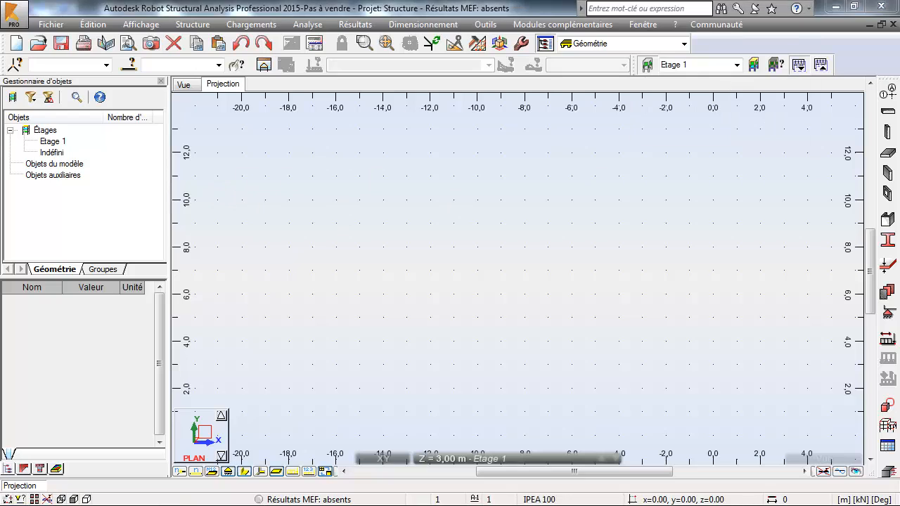
Review the CAD background import option and the file formats available for opening a project, including DXF and DWG
left_click(50, 24)
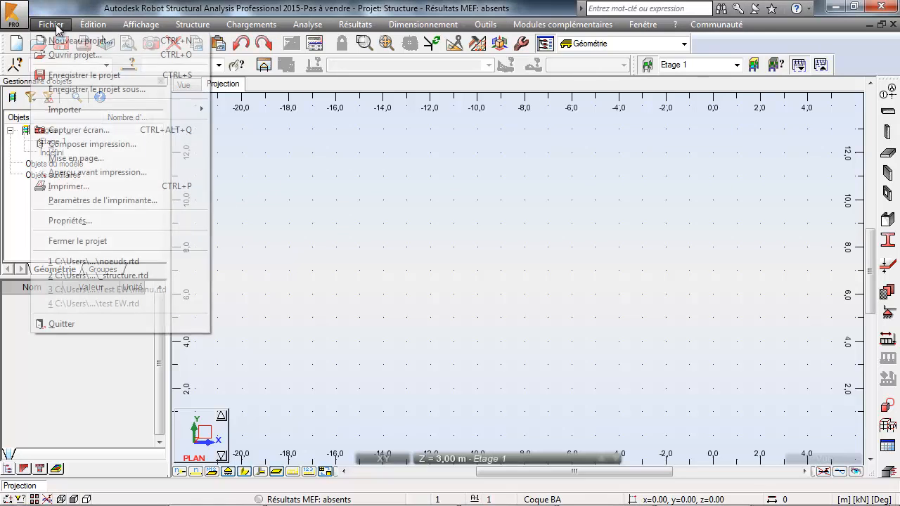
mouse_move(66, 113)
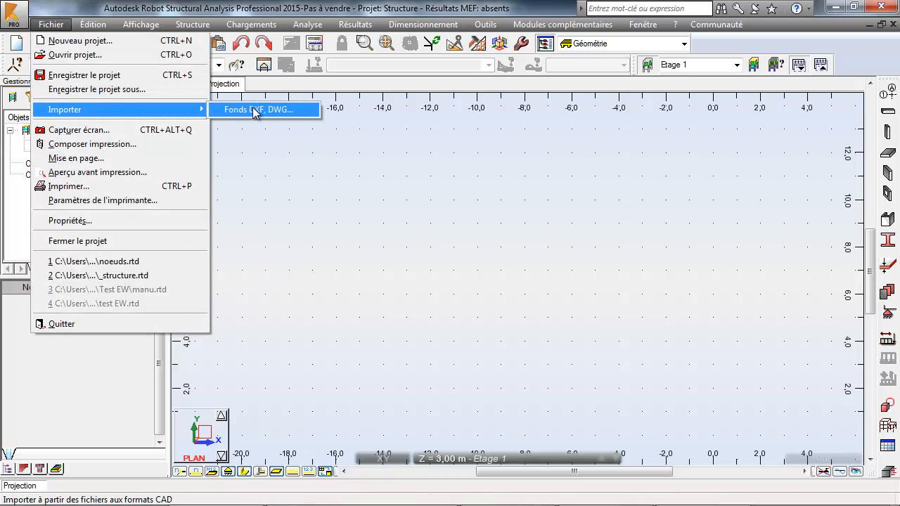
left_click(71, 55)
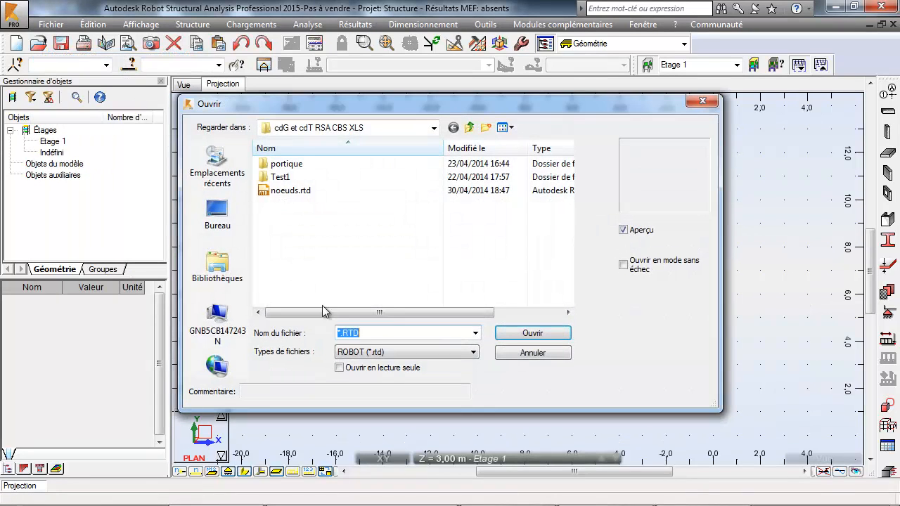
left_click(401, 352)
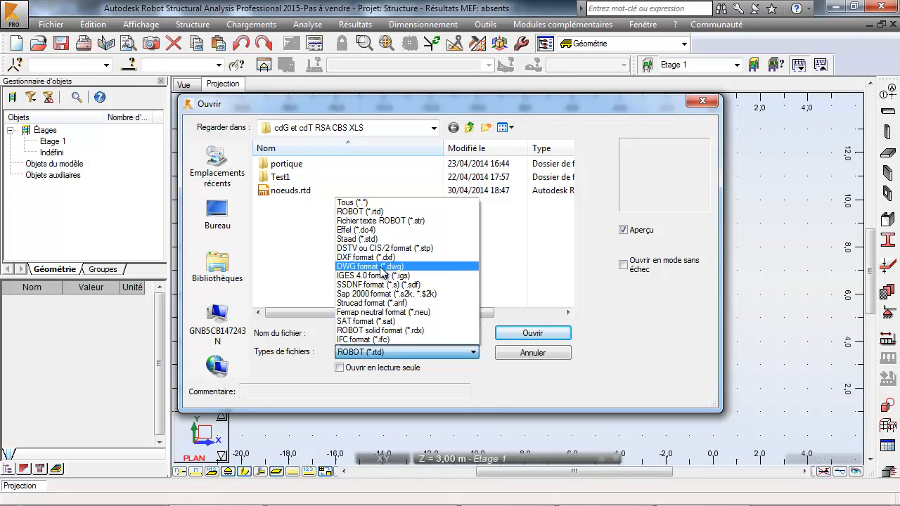
left_click(621, 346)
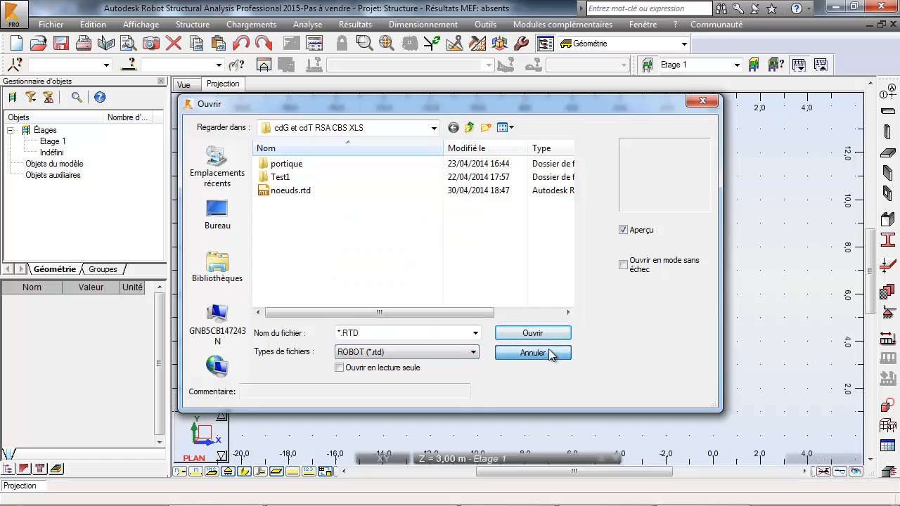
left_click(548, 353)
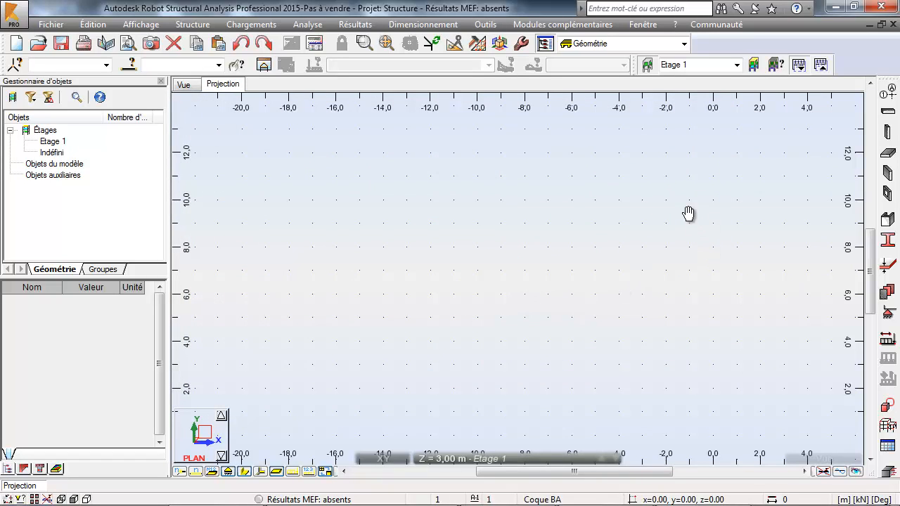
Define Cartesian construction lines along X at positions 0, 5, 15 and 25 m
left_click_drag(598, 322, 599, 300)
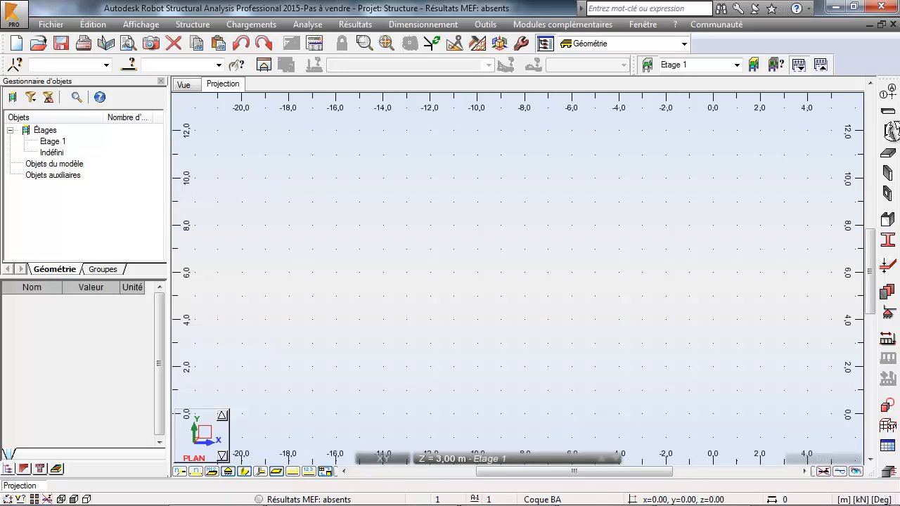
left_click(889, 95)
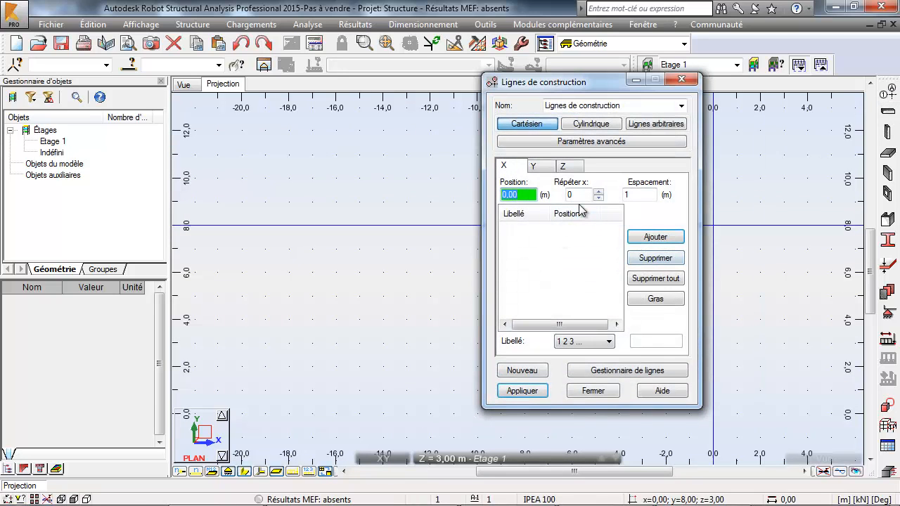
key("Return")
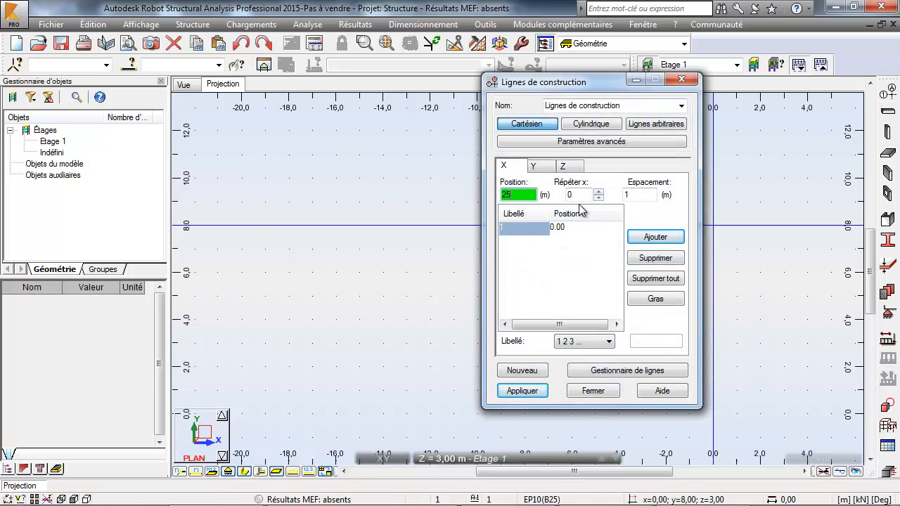
type("25")
key("Return")
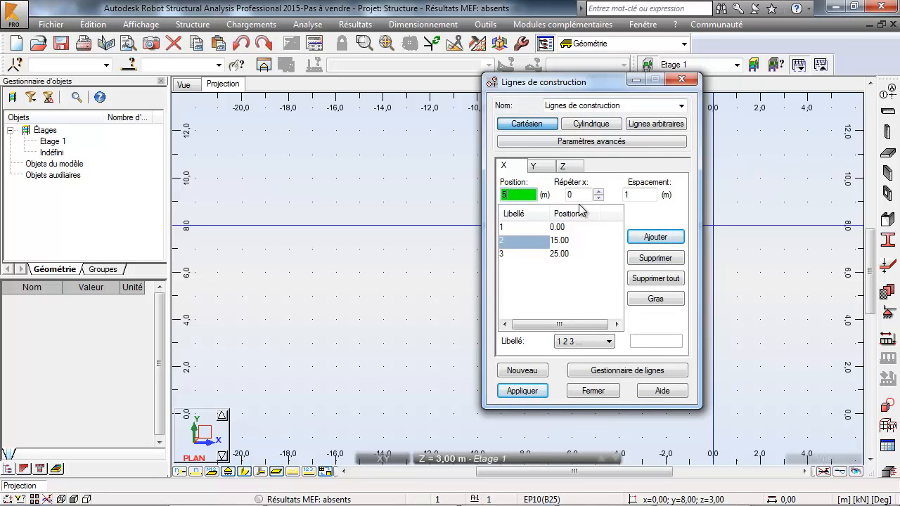
type("5")
key("Return")
Define construction lines along Y at positions 0, 5, 10 and 15 m and apply the grid
left_click(541, 167)
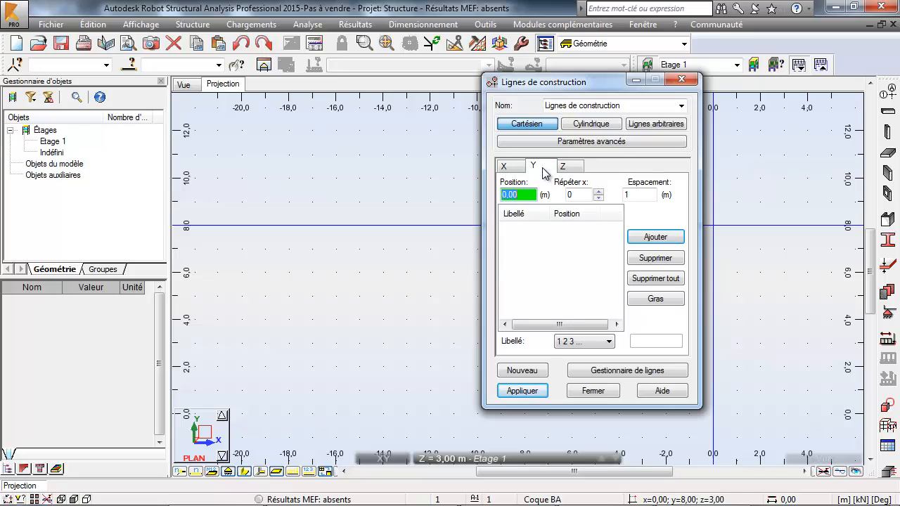
type("15")
key("Return")
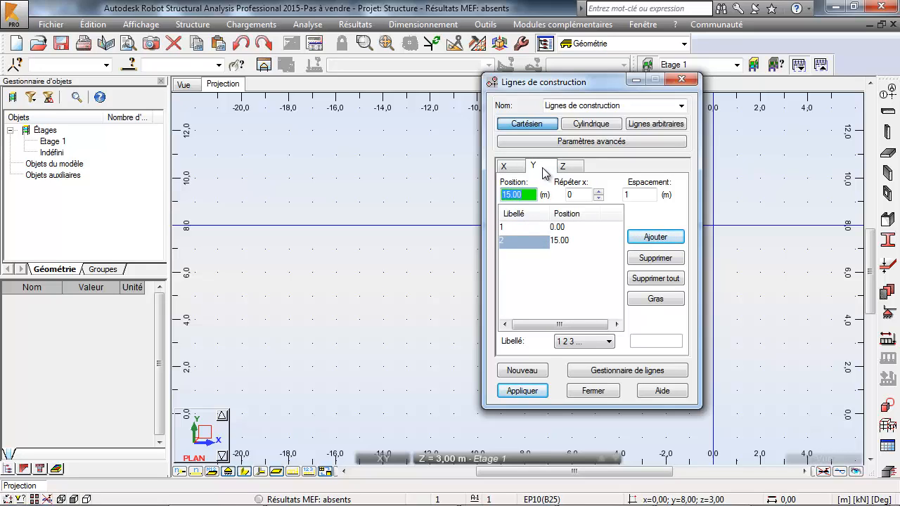
type("5")
key("Return")
type("10")
key("Return")
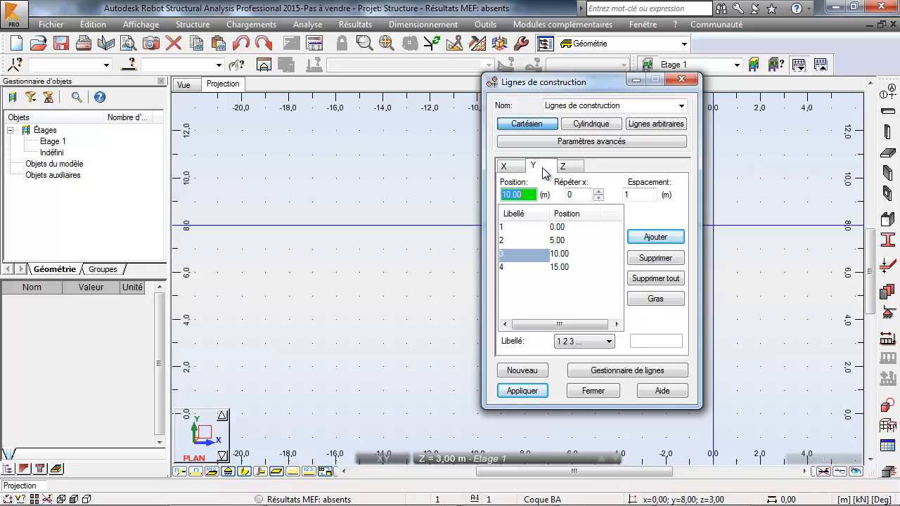
left_click(525, 393)
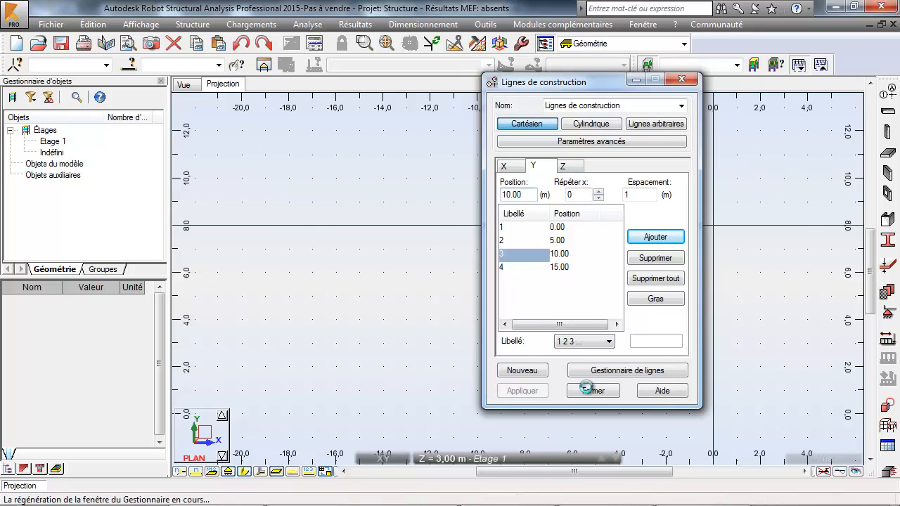
left_click(593, 391)
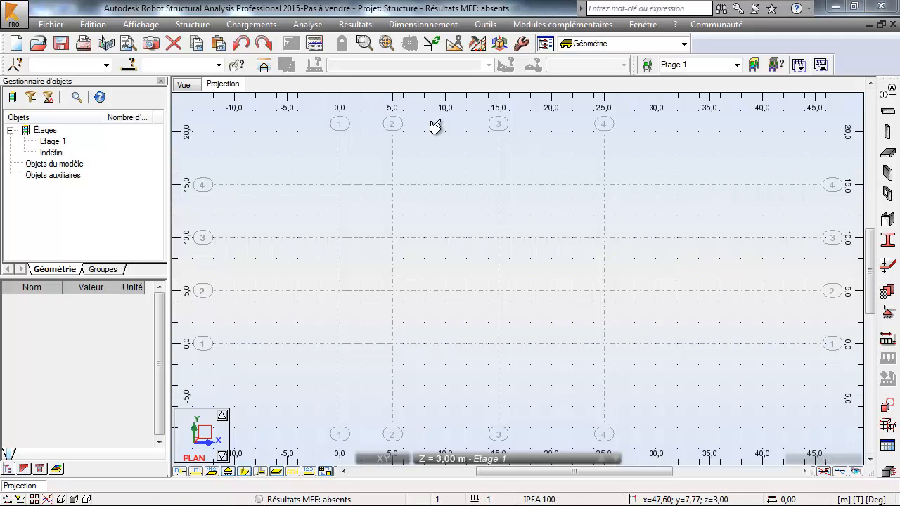
Open the job preferences (Préférences de la tâche) and examine the force and dimension units
left_click(487, 25)
left_click(531, 255)
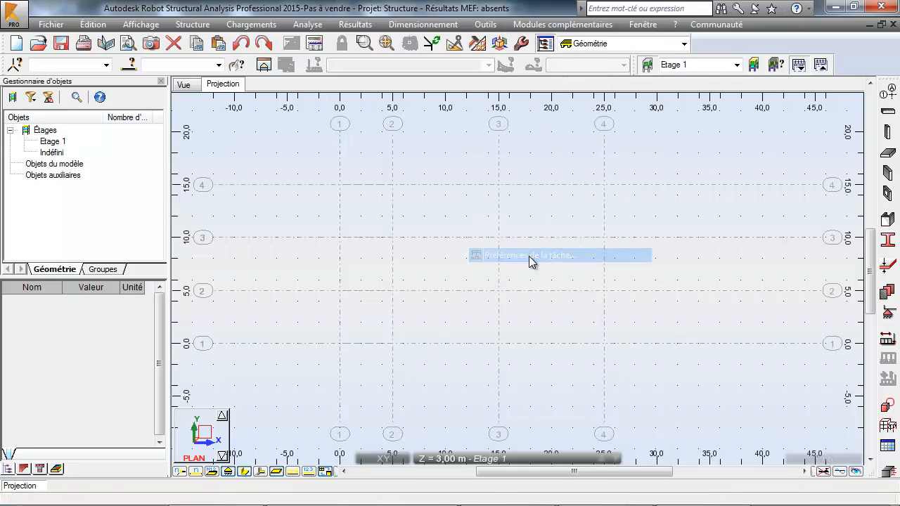
left_click(283, 185)
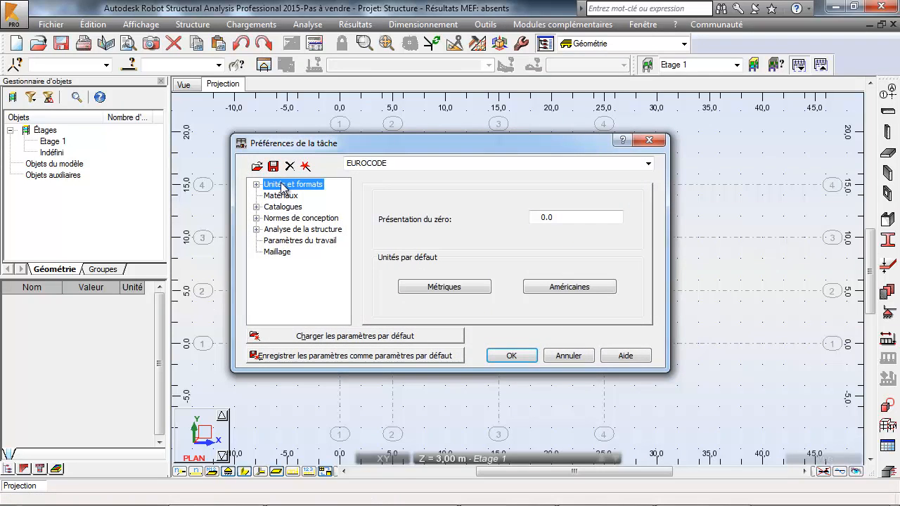
double_click(282, 185)
left_click(286, 207)
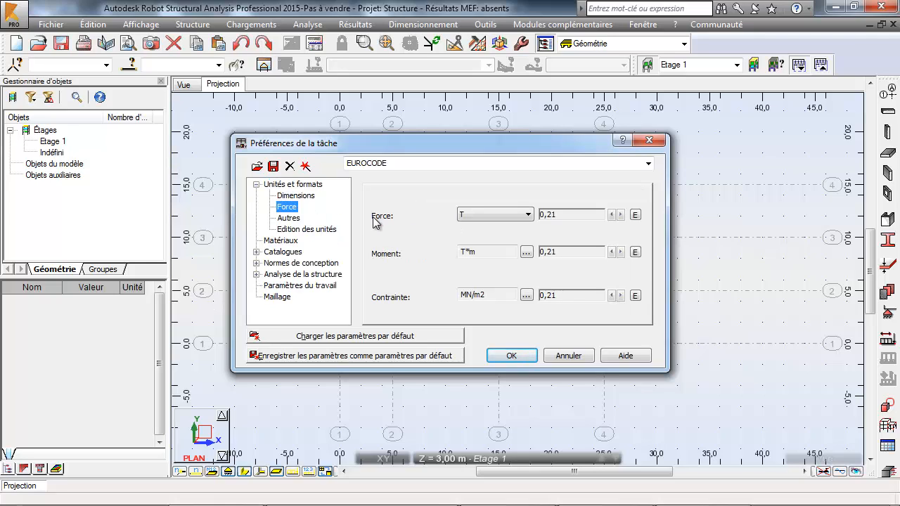
left_click(295, 196)
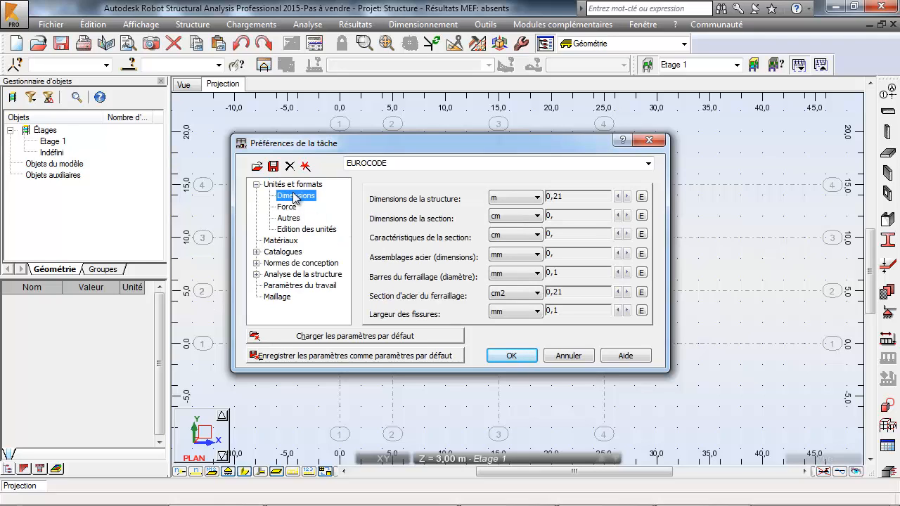
Set the primary materials in the job preferences to C20/25 for concrete and S 275 for steel
left_click(280, 242)
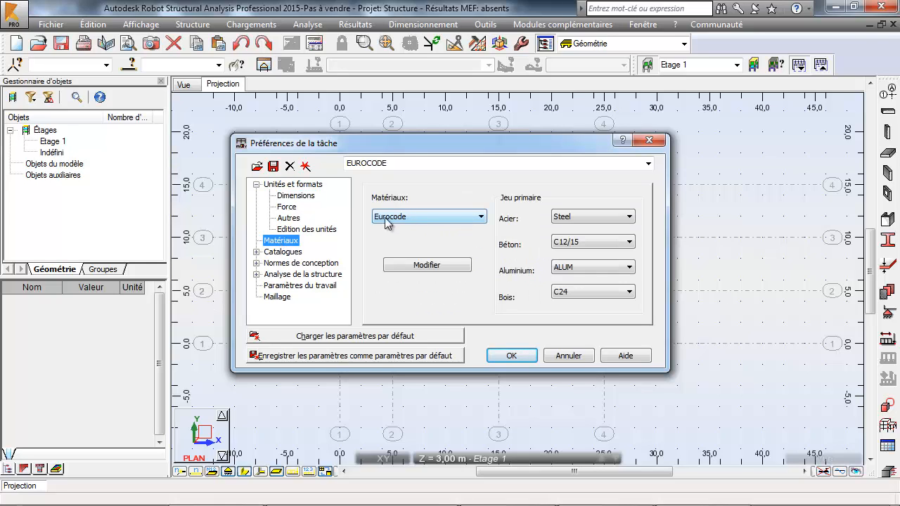
left_click(590, 242)
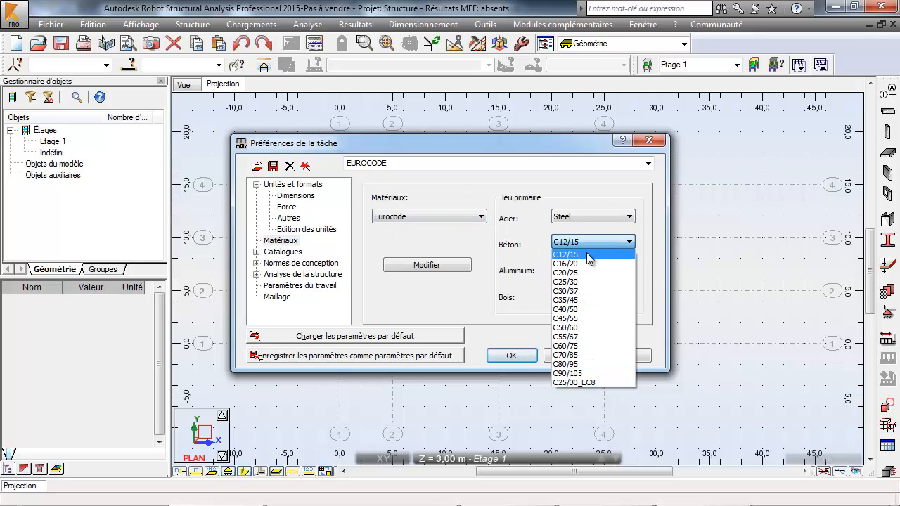
left_click(592, 270)
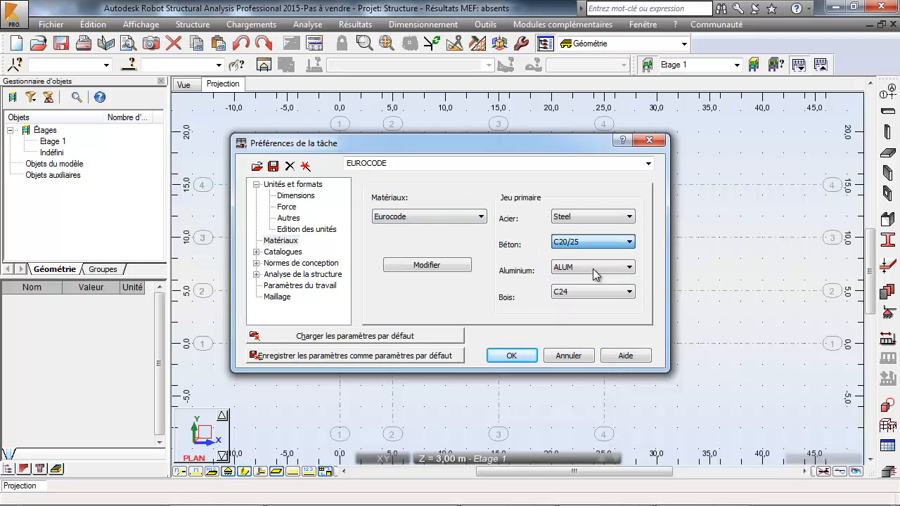
left_click(582, 220)
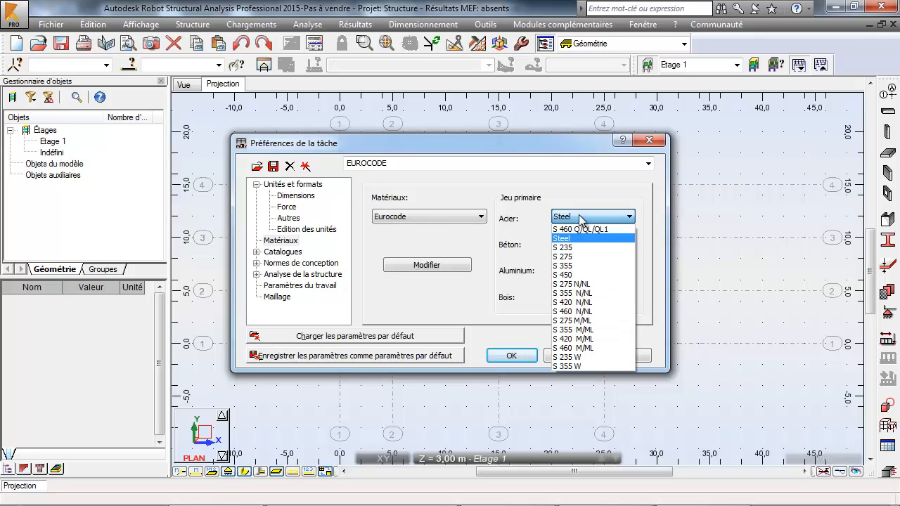
left_click(577, 256)
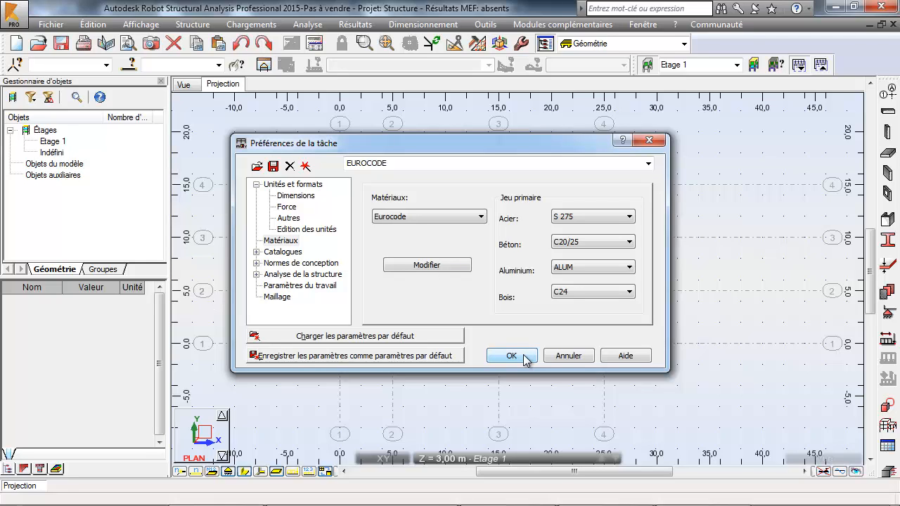
Check where preference sets are saved and which saved sets are available, and accept the job preferences
left_click(273, 166)
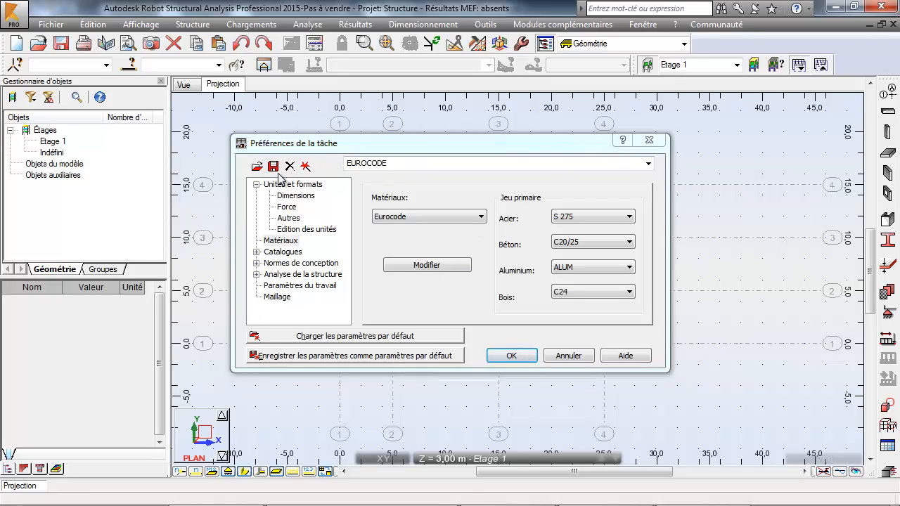
left_click(589, 363)
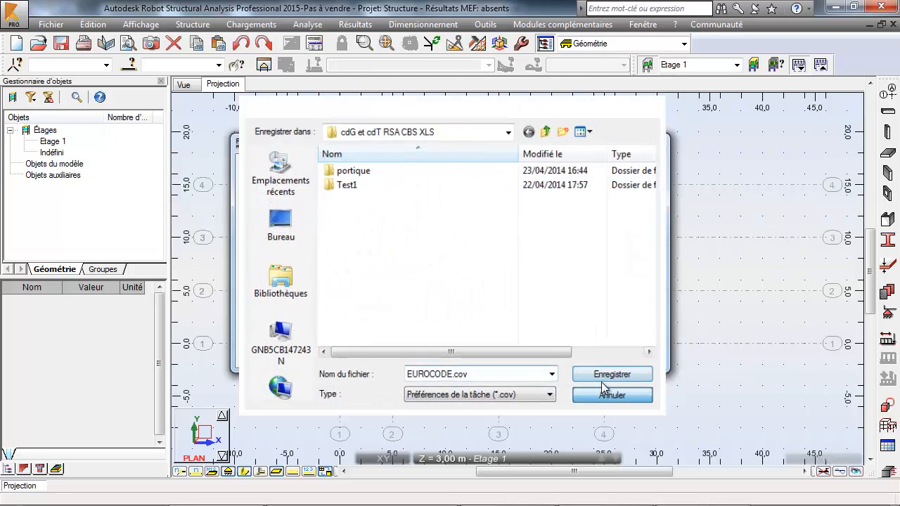
left_click(647, 163)
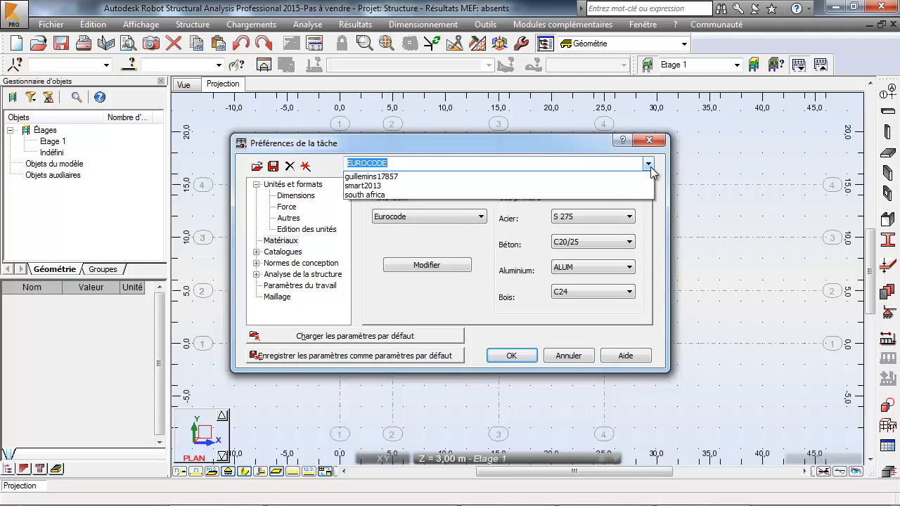
left_click(647, 163)
left_click(511, 356)
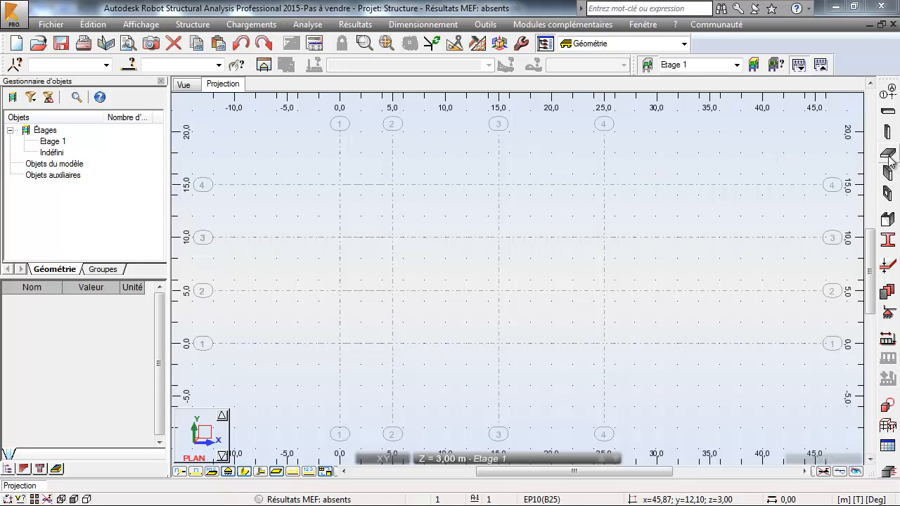
Draw a 3 m high EP20 wall along Y = 15 m from X = 25 to X = 15 m, and turn off Etirement
left_click(889, 178)
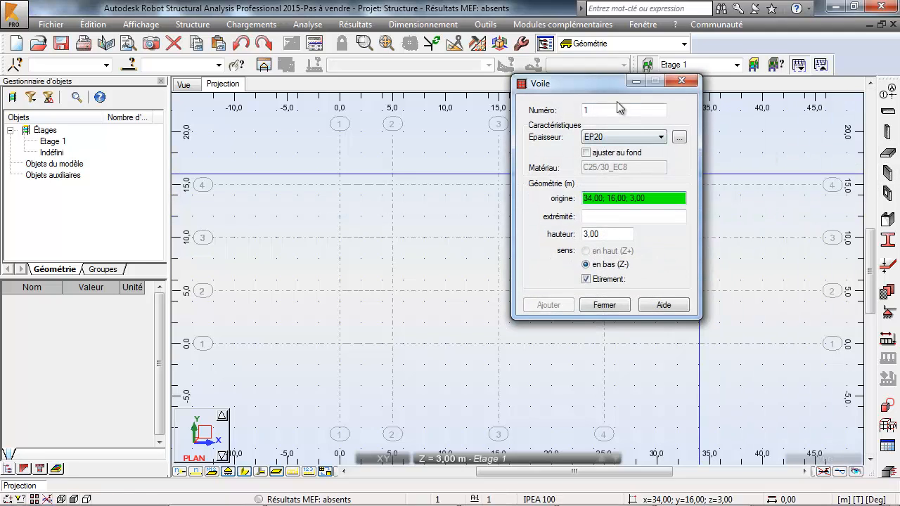
left_click_drag(585, 92, 351, 75)
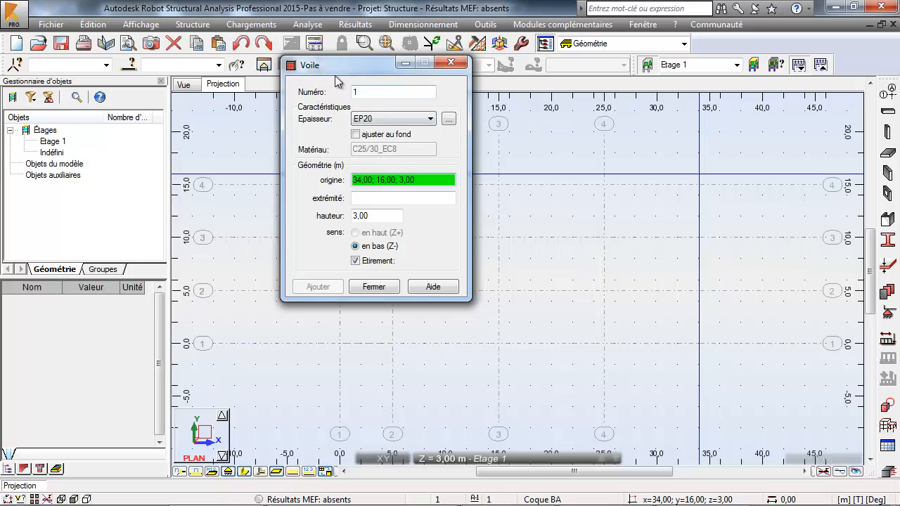
left_click_drag(337, 81, 167, 107)
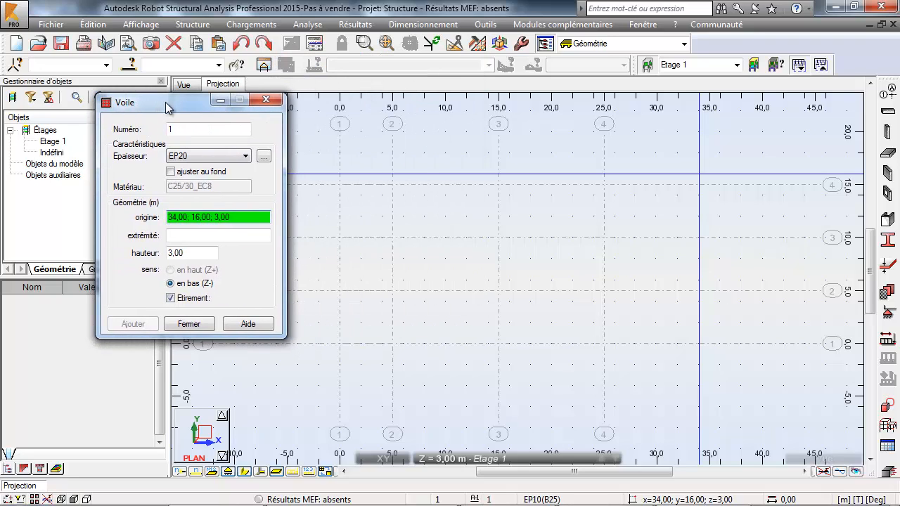
middle_click_drag(563, 222, 590, 224)
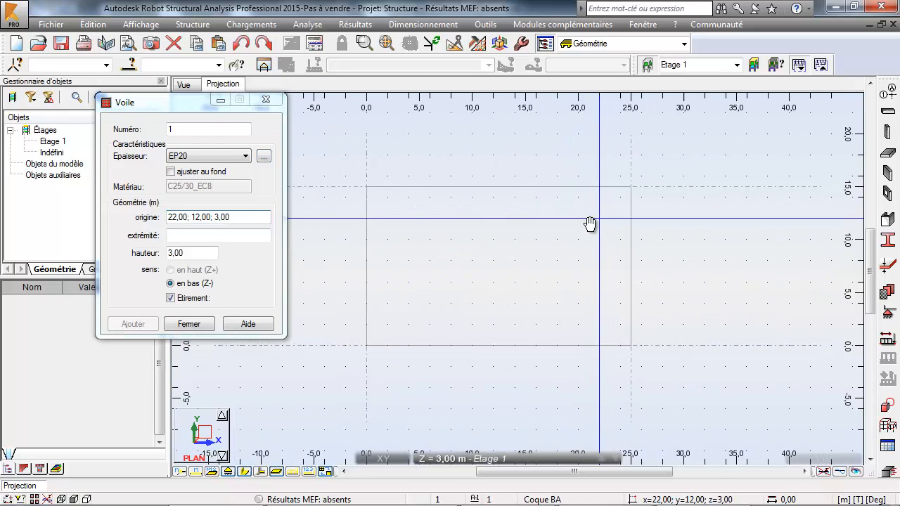
left_click(630, 186)
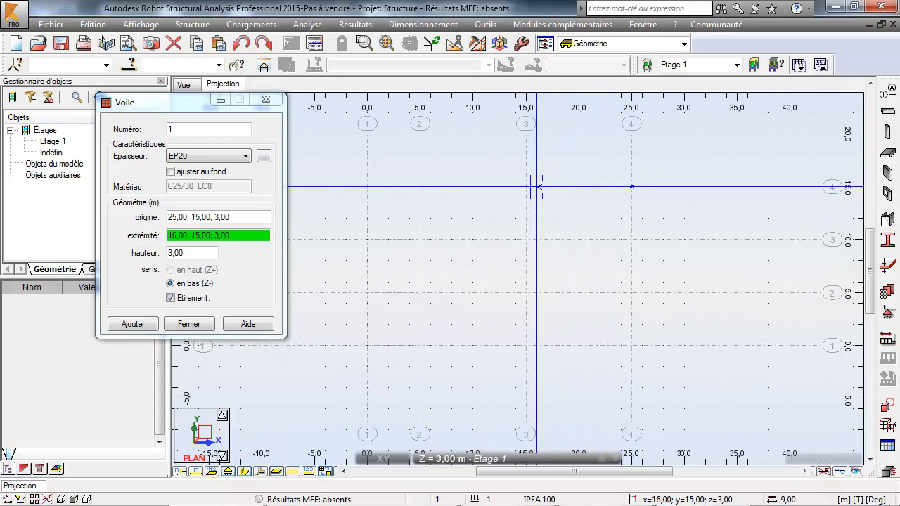
left_click(526, 187)
key("Escape")
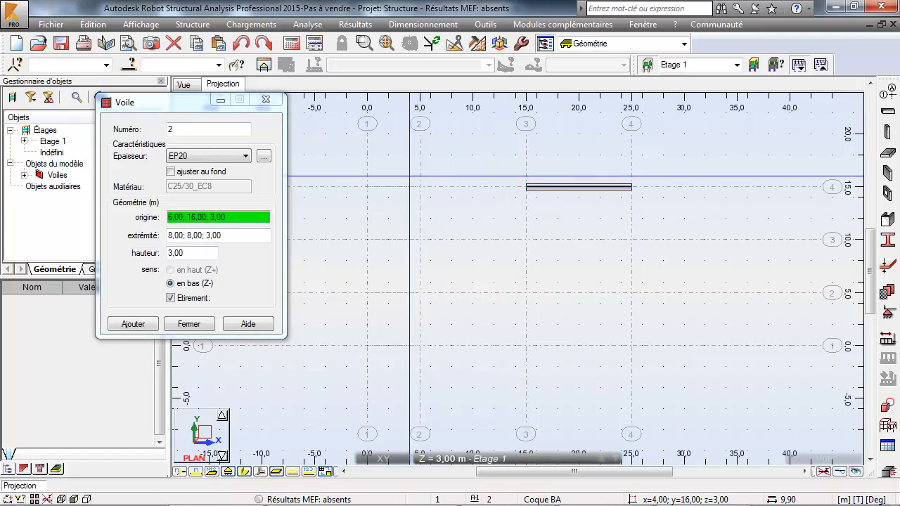
left_click(179, 301)
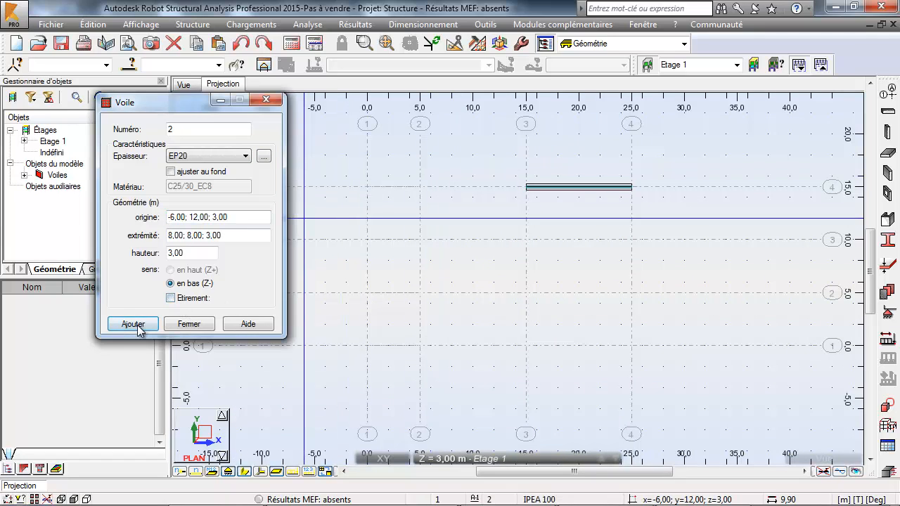
Draw two 3 m high EP20 walls at X = 5 m, from Y = 15 to 10 m and from Y = 0 to 5 m
left_click(420, 186)
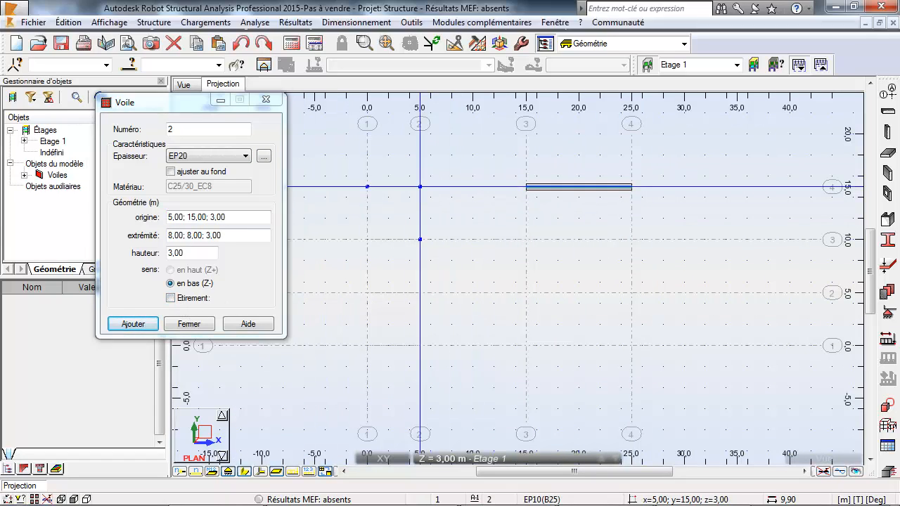
left_click(419, 239)
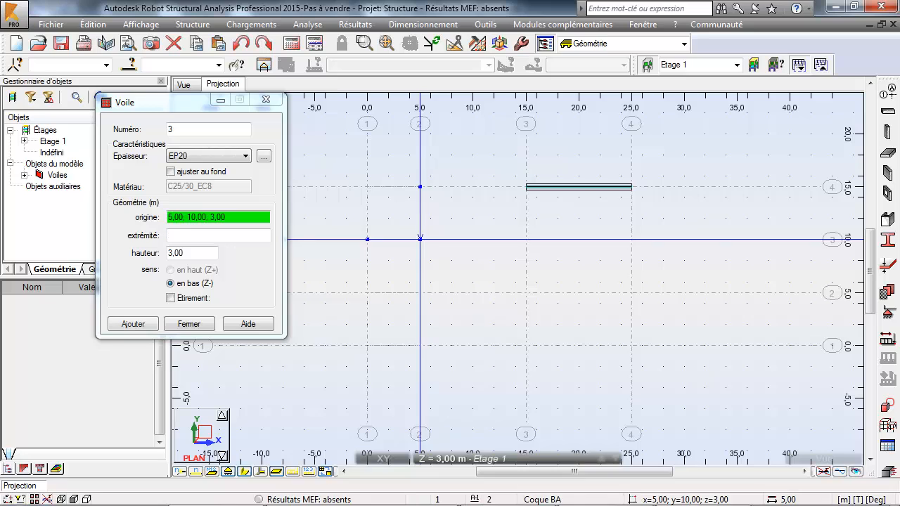
left_click(420, 345)
left_click(419, 292)
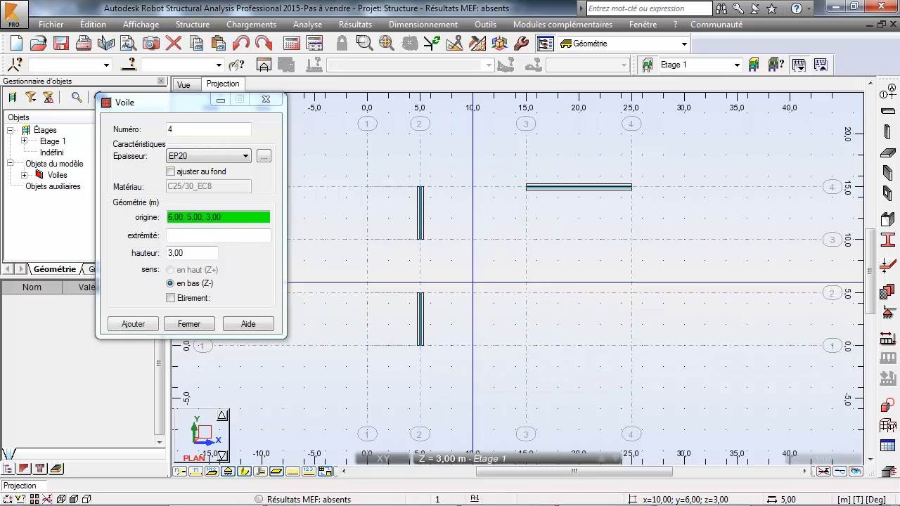
Draw EP20 walls at X=0 and X=25 m from Y=10 to 5 m, and one along Y=0 from X=15 to 25 m
left_click(367, 239)
left_click(367, 292)
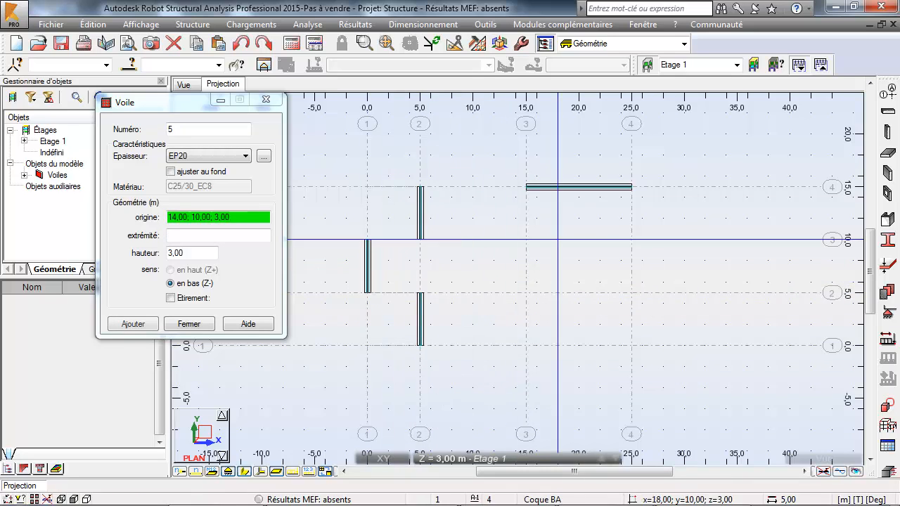
left_click(526, 345)
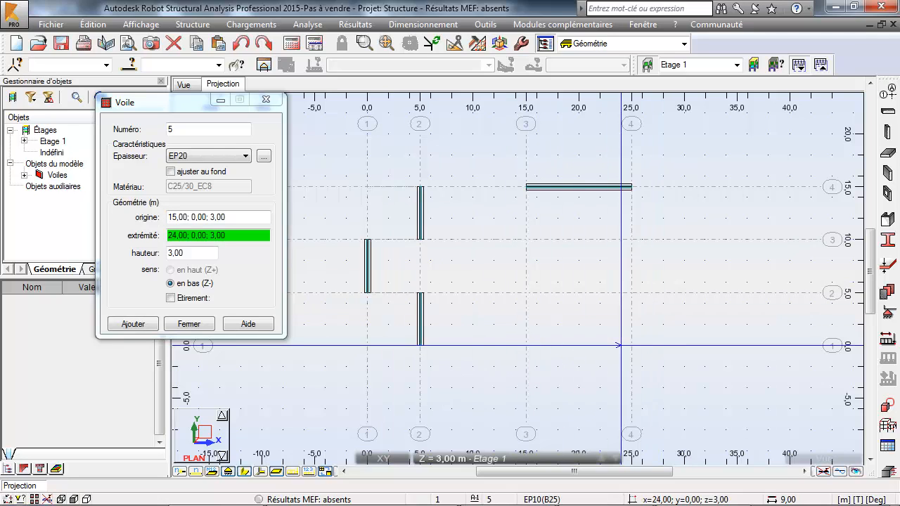
left_click(632, 345)
left_click(631, 239)
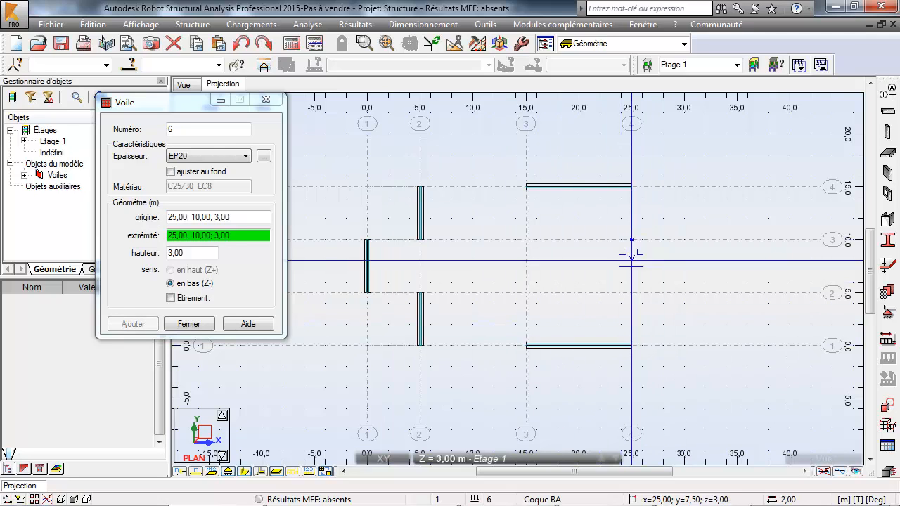
left_click(632, 293)
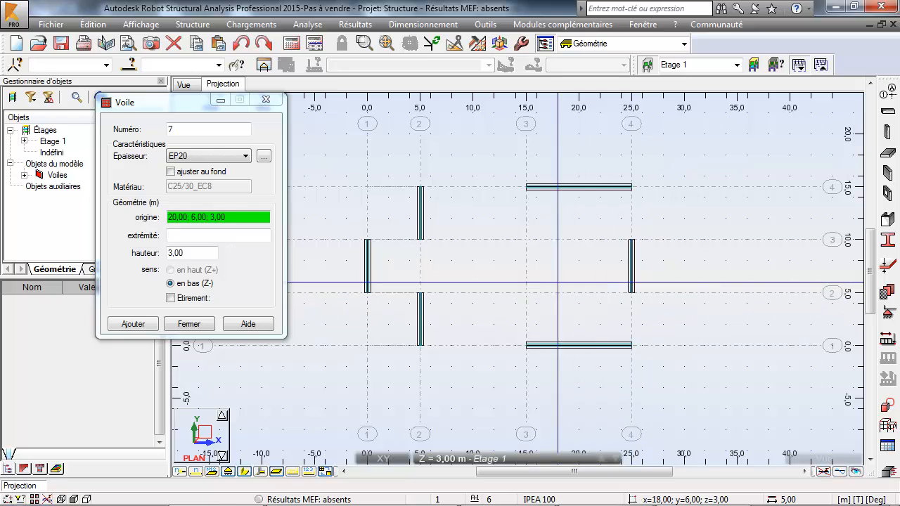
Draw two 2 m long EP20 walls from X = 0 to 2 m, along Y = 15 m and Y = 0, and finish wall creation
middle_click_drag(386, 192, 482, 189)
left_click(483, 187)
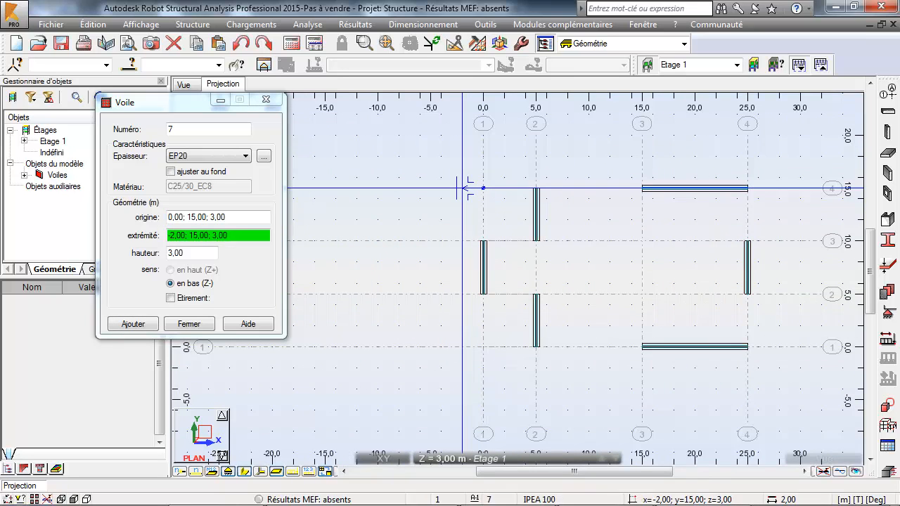
left_click(504, 188)
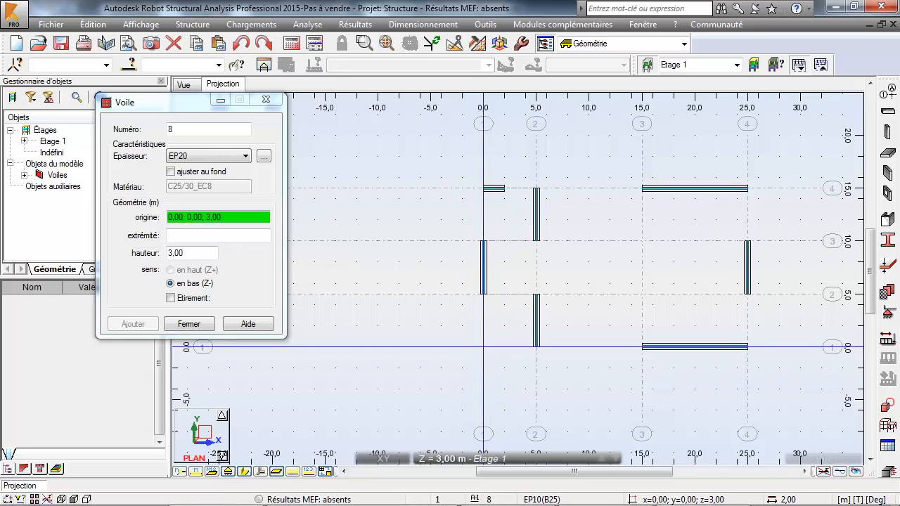
left_click(483, 346)
left_click(504, 345)
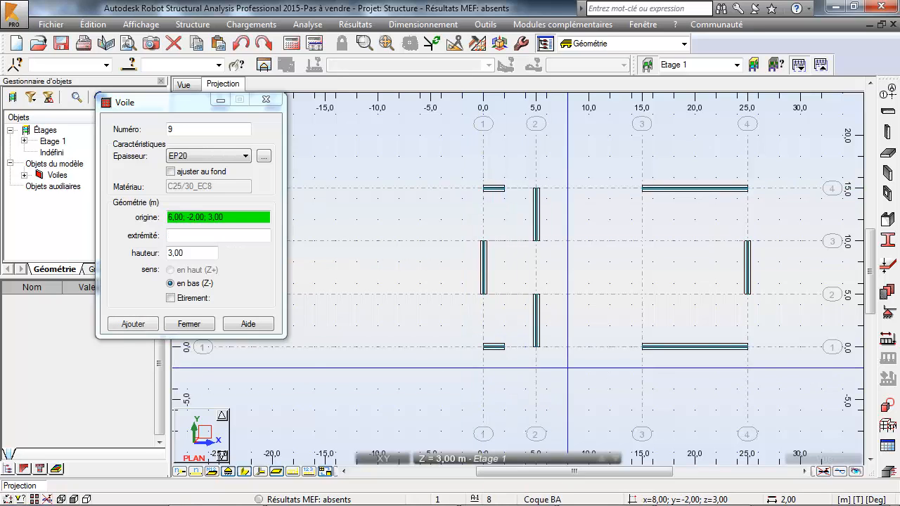
middle_click_drag(600, 306, 490, 287)
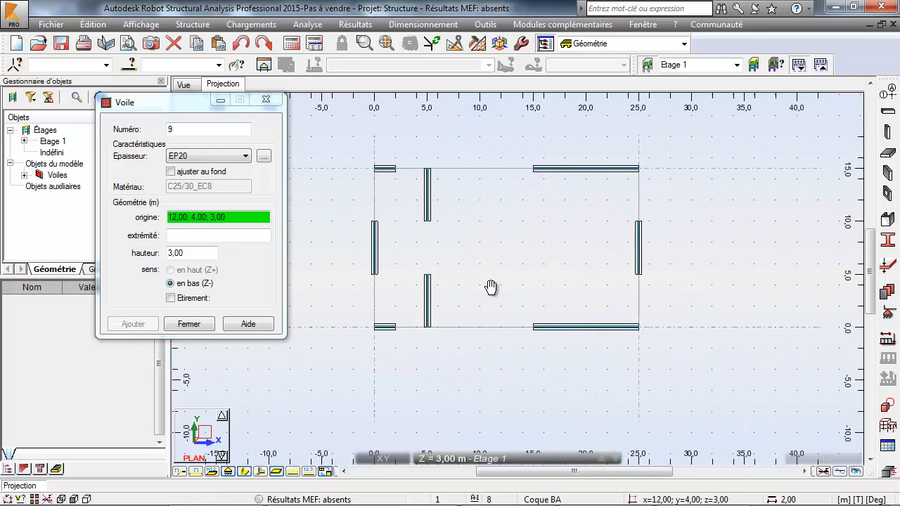
left_click(188, 324)
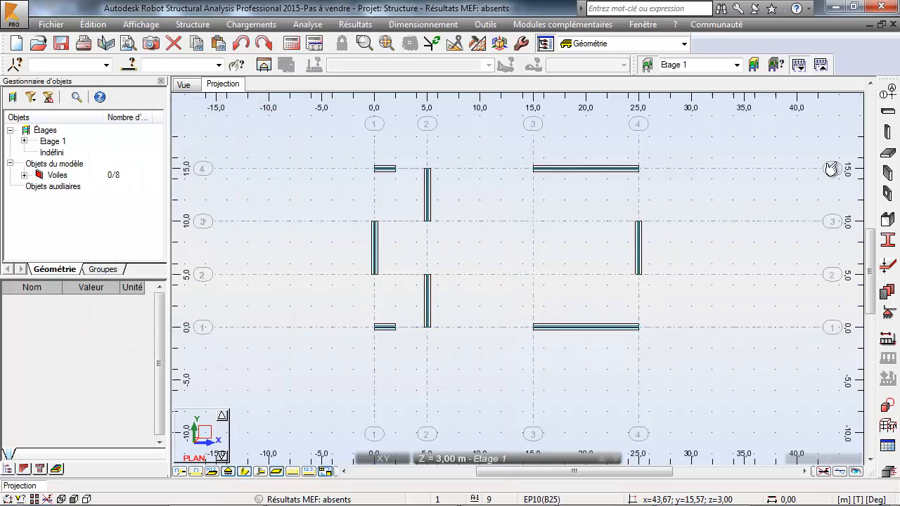
Place a 3 m high steel column with section AEP 25x25x3 at X = 15 m, Y = 10 m
left_click(888, 135)
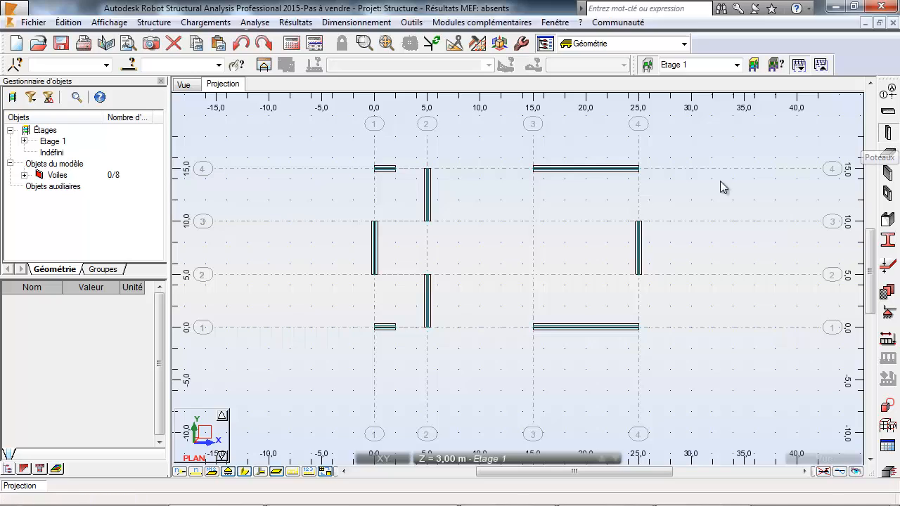
left_click(533, 221)
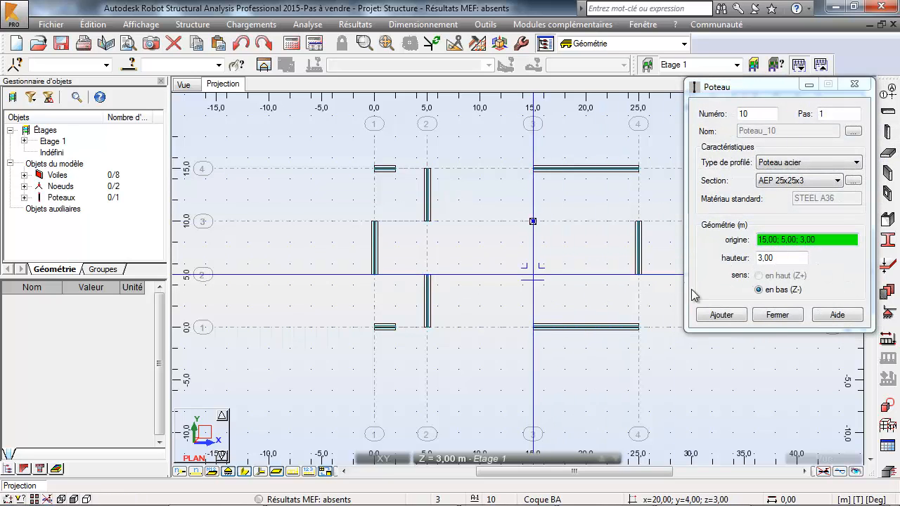
left_click(785, 322)
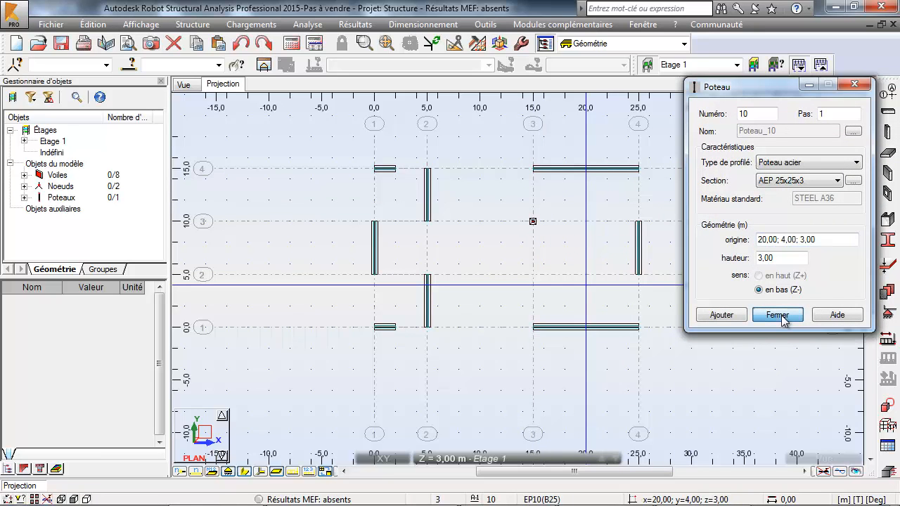
Switch the column type to Poteau BA with section C 45x45 and place a 3 m high column at X = 15 m, Y = 5 m
left_click(799, 181)
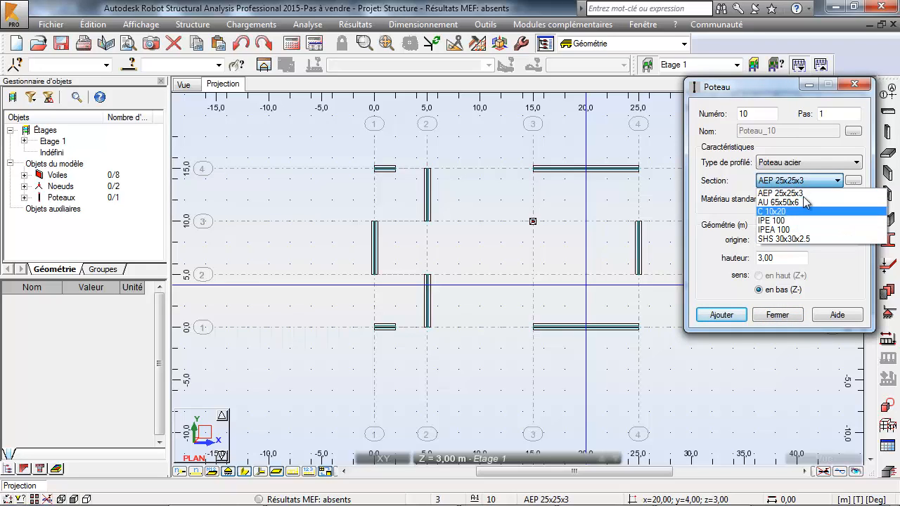
left_click(803, 180)
left_click(795, 162)
left_click(776, 183)
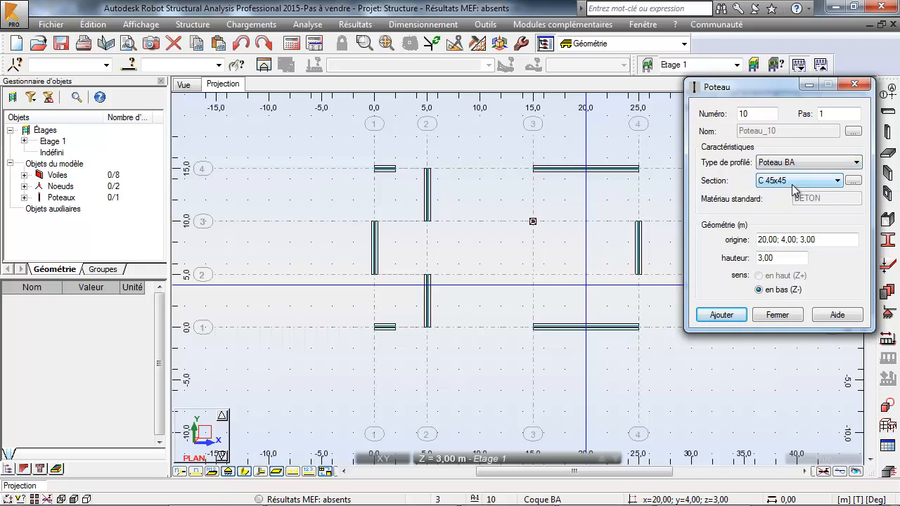
left_click(533, 274)
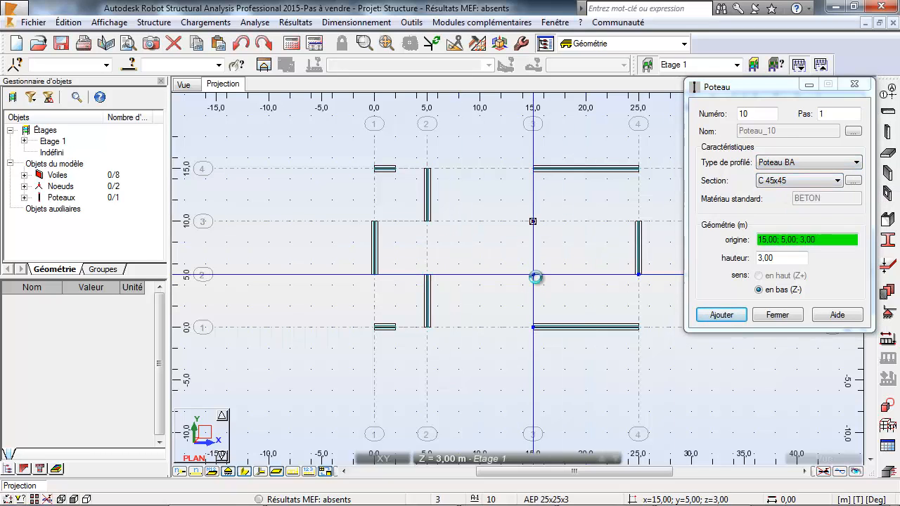
left_click(767, 316)
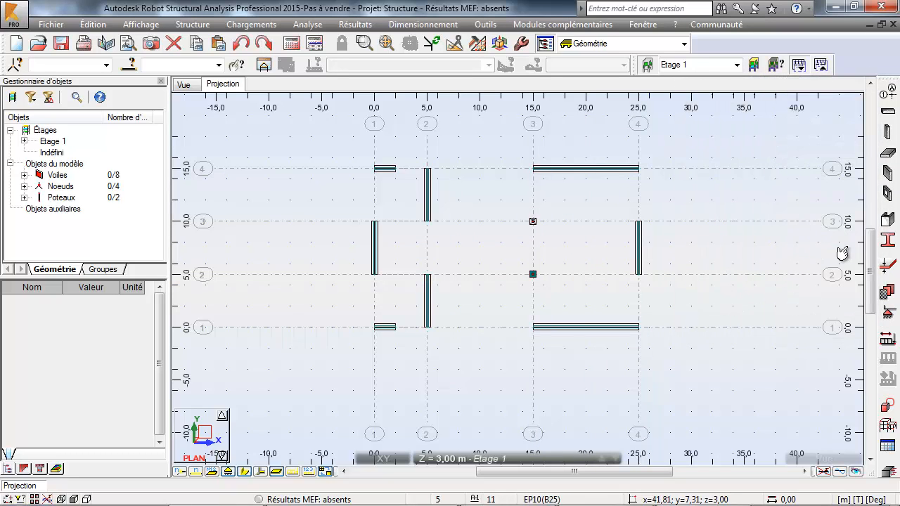
Try to assign the C 45x45 section to the column at X = 15 m, Y = 10 m in the plan view
left_click(887, 241)
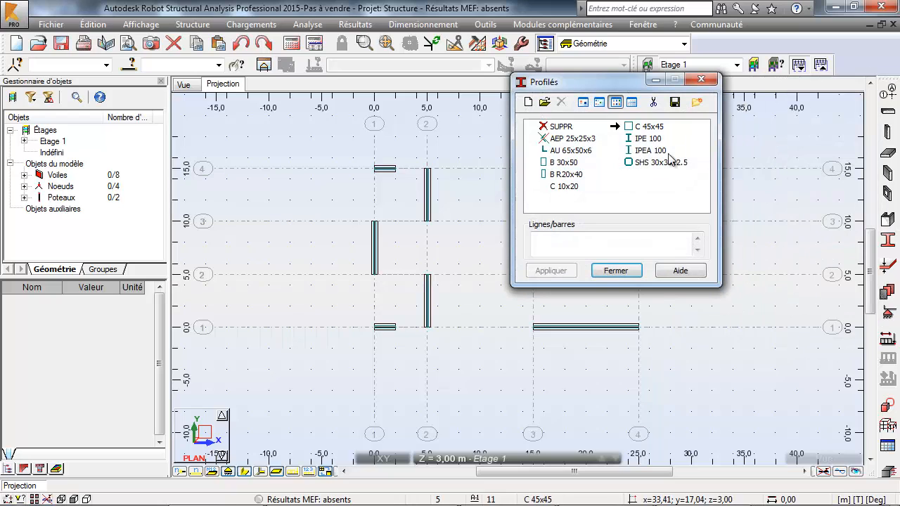
left_click_drag(604, 88, 768, 134)
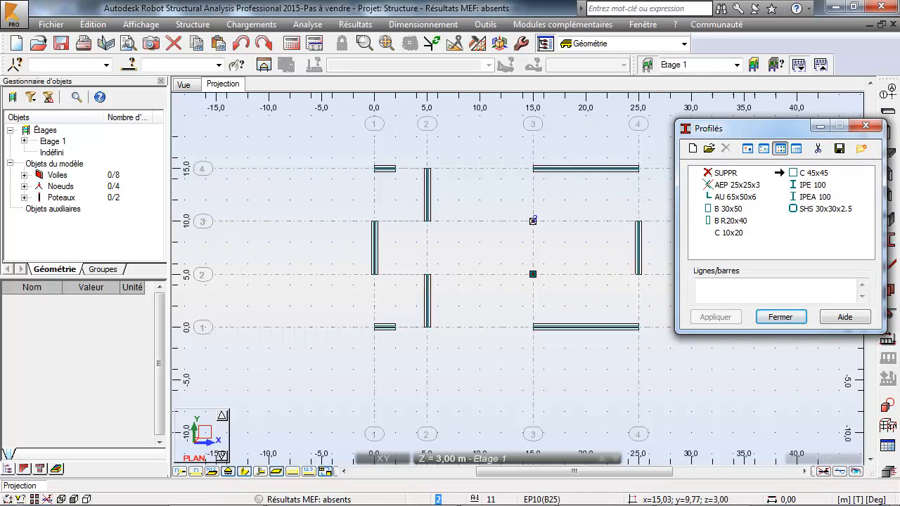
left_click(780, 317)
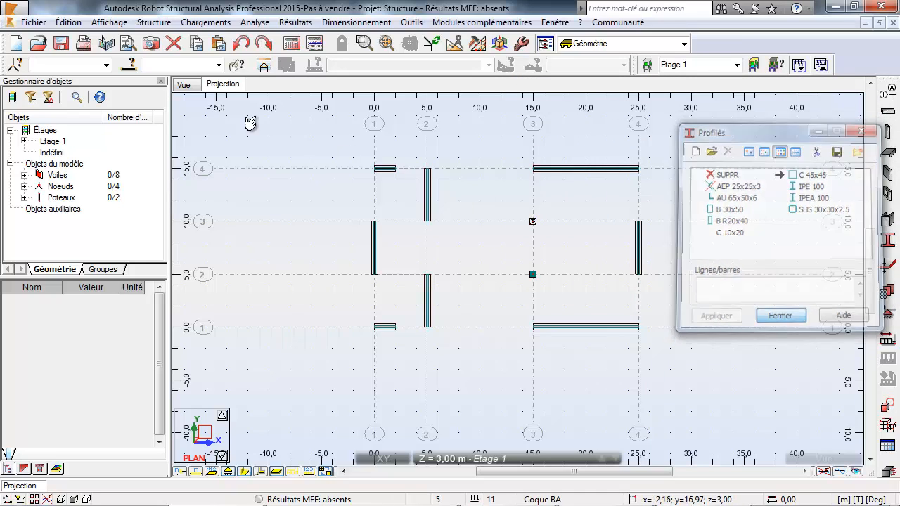
Assign the C 45x45 section to the steel column at X = 15 m, Y = 10 m in the 3D view
left_click(187, 87)
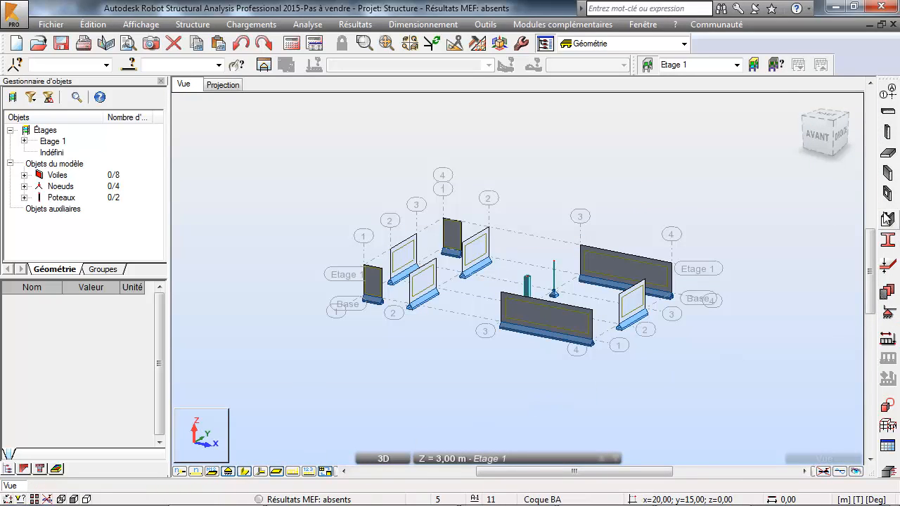
left_click(886, 133)
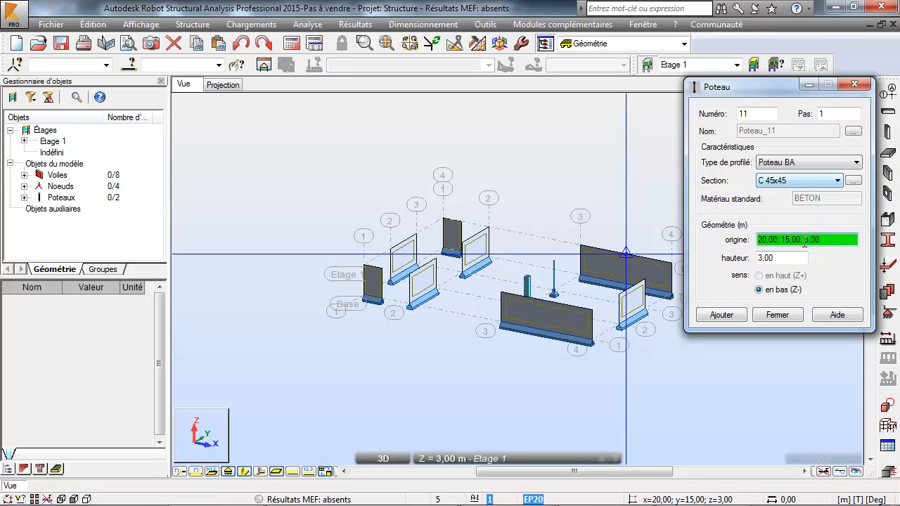
left_click(778, 315)
left_click(887, 239)
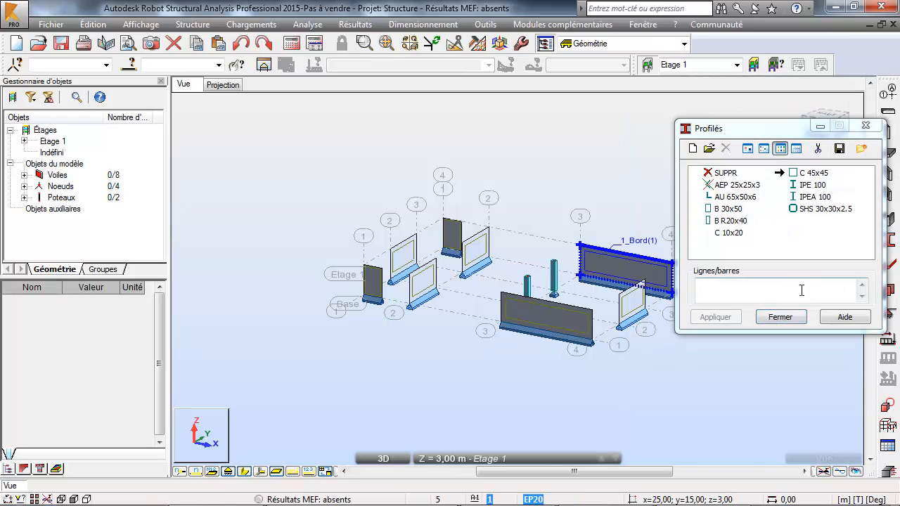
left_click(781, 317)
Start a horizontal EP20 floor slab by contour in plan, with its first edge from (0, 15) to (25, 15) m
left_click(229, 87)
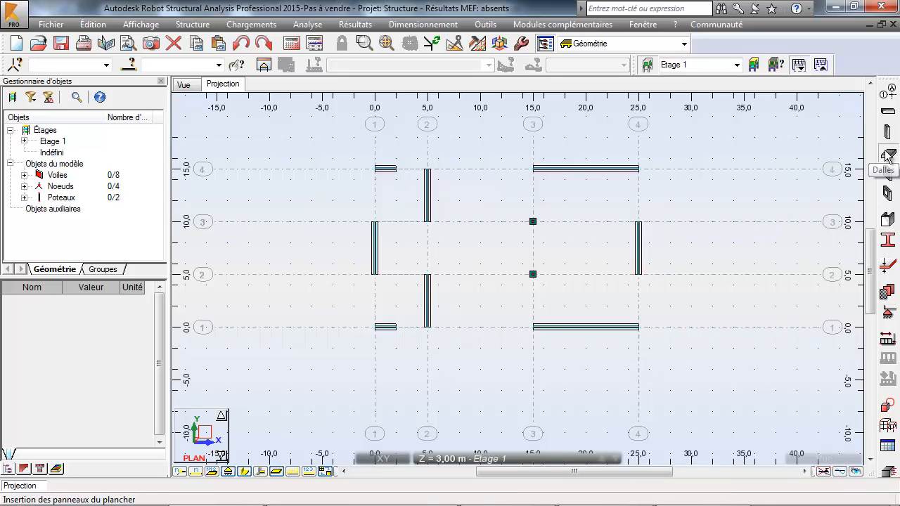
left_click(888, 152)
left_click(807, 144)
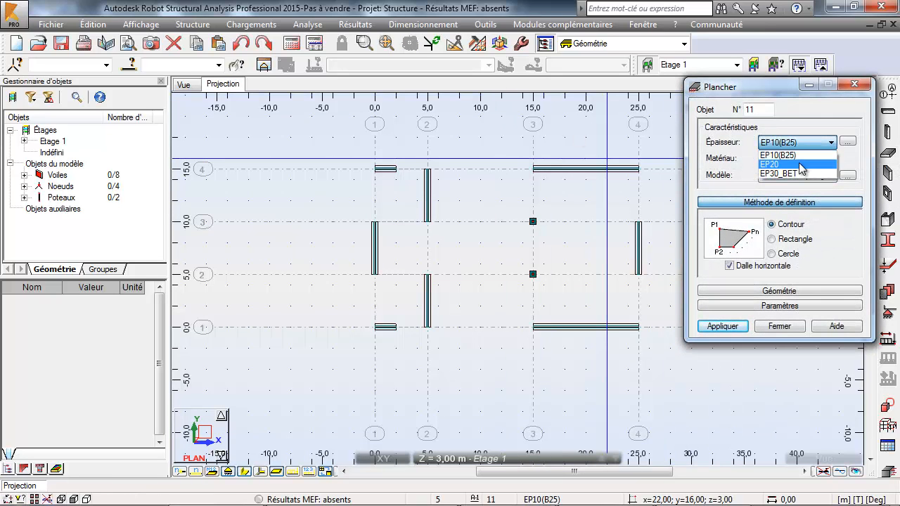
left_click(800, 164)
middle_click_drag(522, 195, 442, 196)
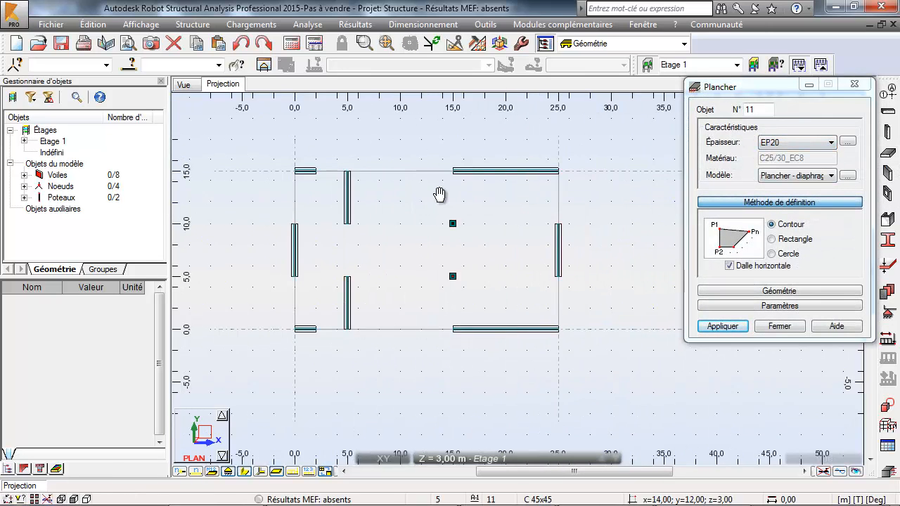
left_click(295, 171)
left_click(559, 171)
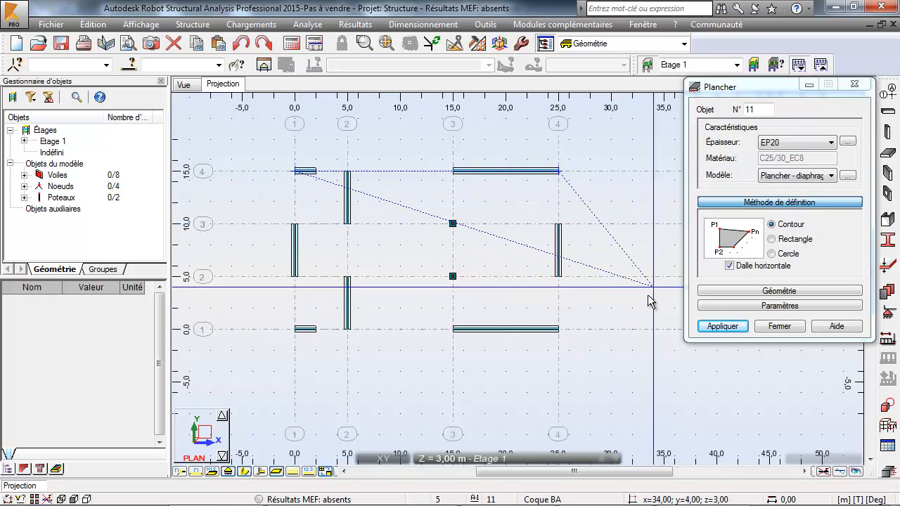
Continue the slab contour with an arc from (25, 15) to (25, 0) through (30, 8) m, and a straight edge to (0, 0)
left_click(798, 291)
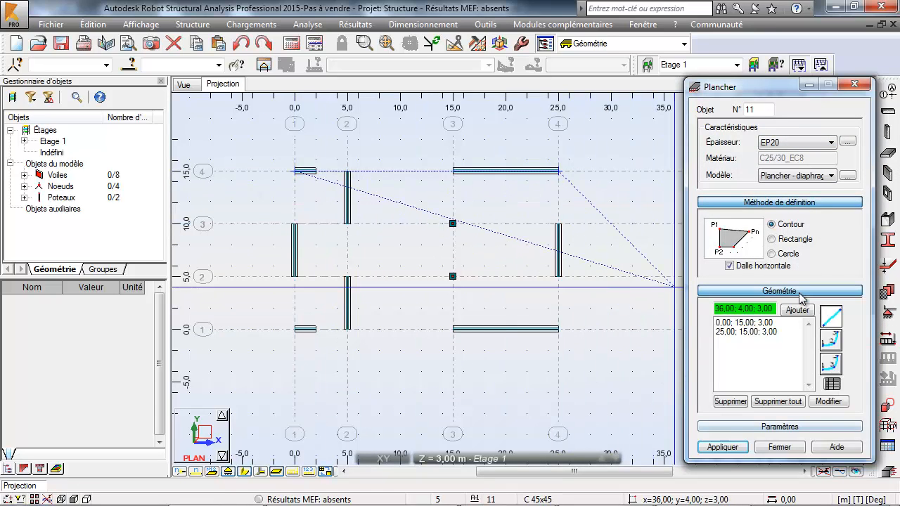
left_click(831, 364)
left_click(559, 329)
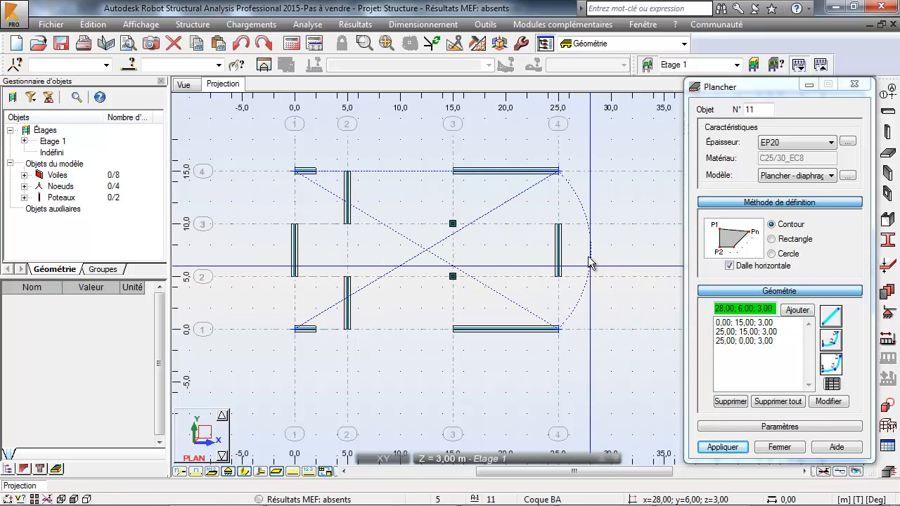
left_click(613, 247)
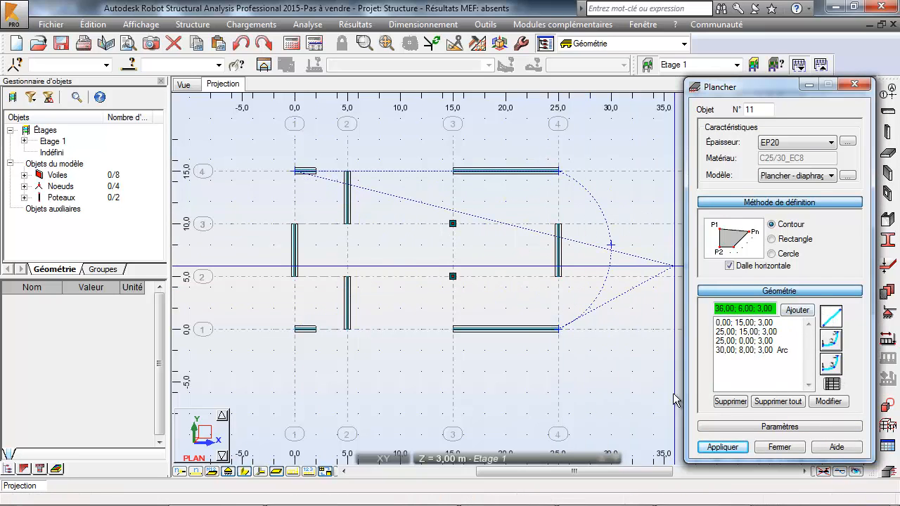
left_click(302, 329)
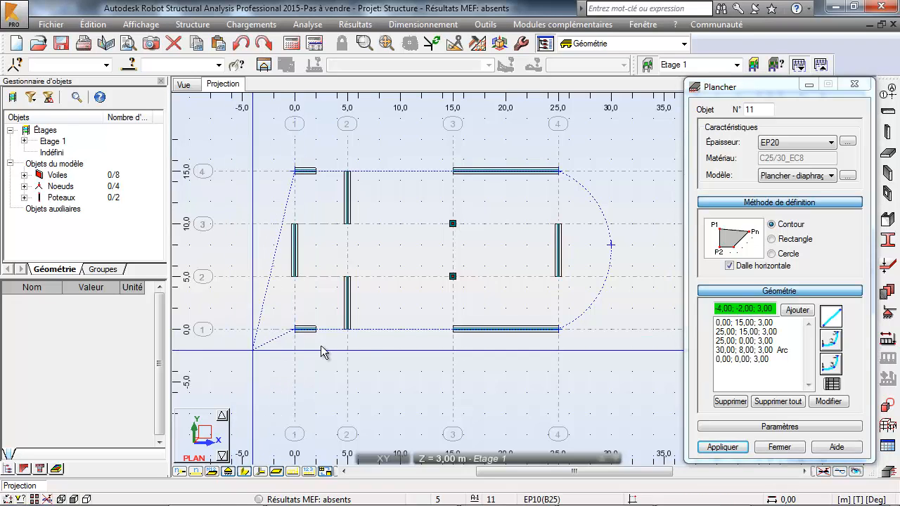
Close the slab contour with an outward-bulging arc from (0, 0) to (0, 15) m and finish slab creation
left_click(830, 365)
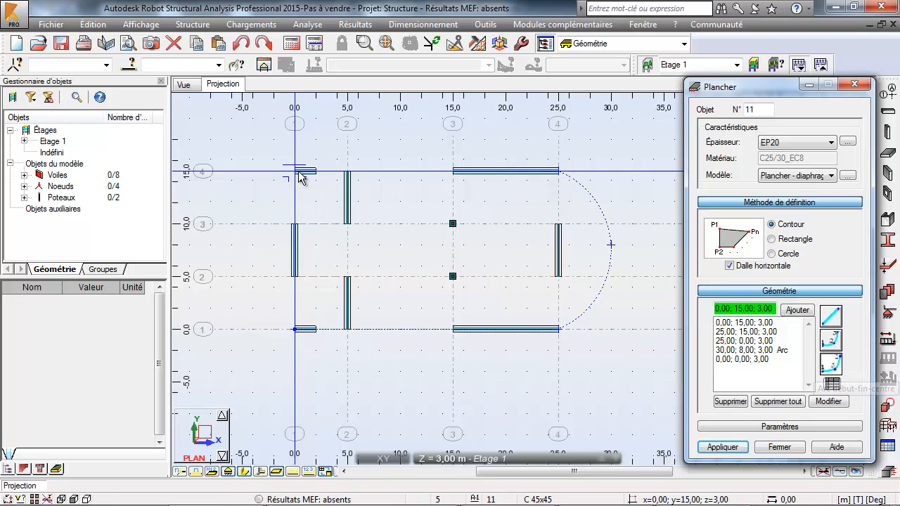
left_click(243, 203)
left_click(773, 447)
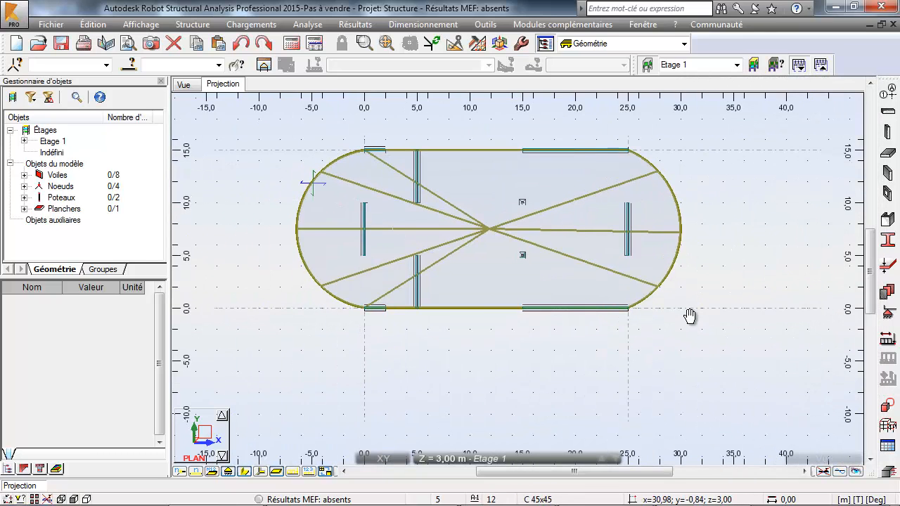
In the 3D view, open the panel calculation models and review the definition of the coque model
left_click(184, 85)
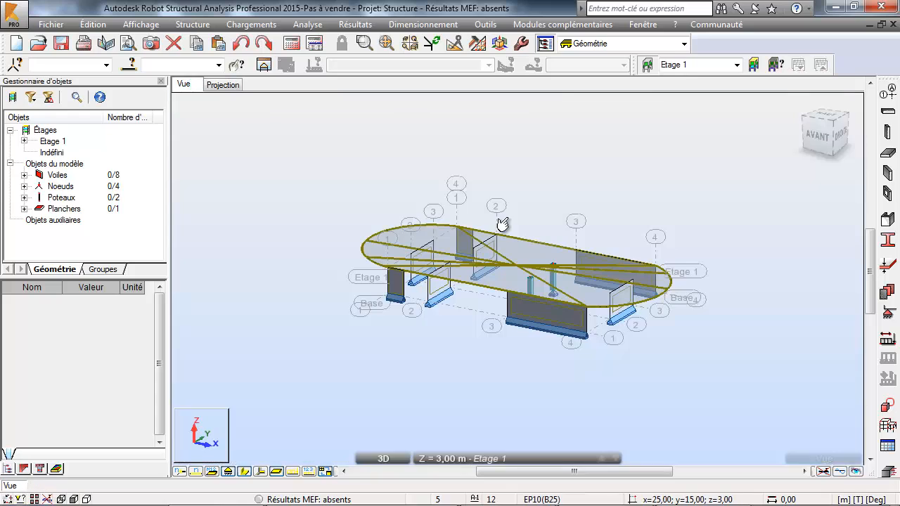
middle_click_drag(590, 349, 605, 340)
scroll(464, 272, "up", 2)
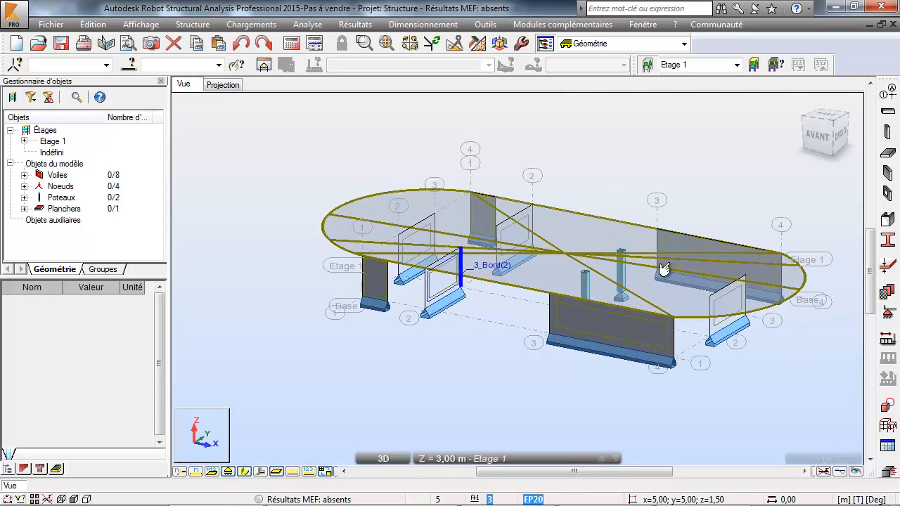
middle_click_drag(711, 175, 639, 195)
left_click(478, 44)
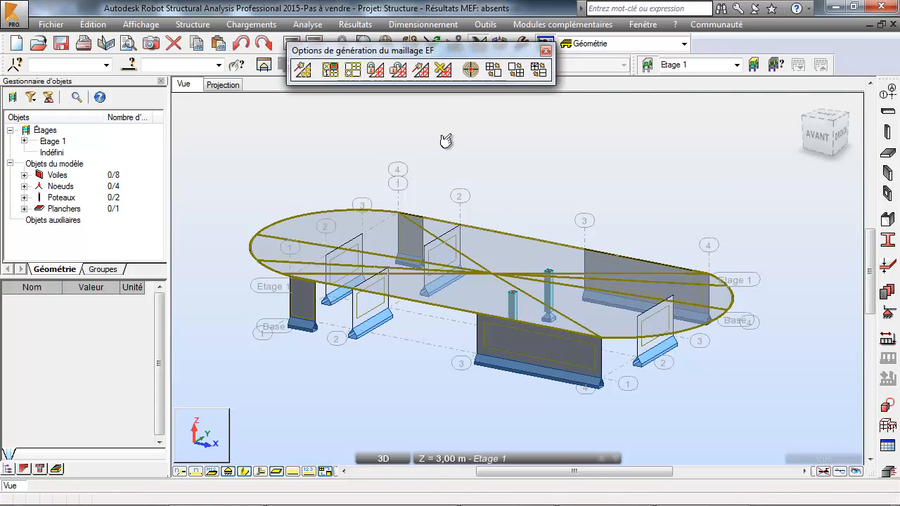
left_click(355, 71)
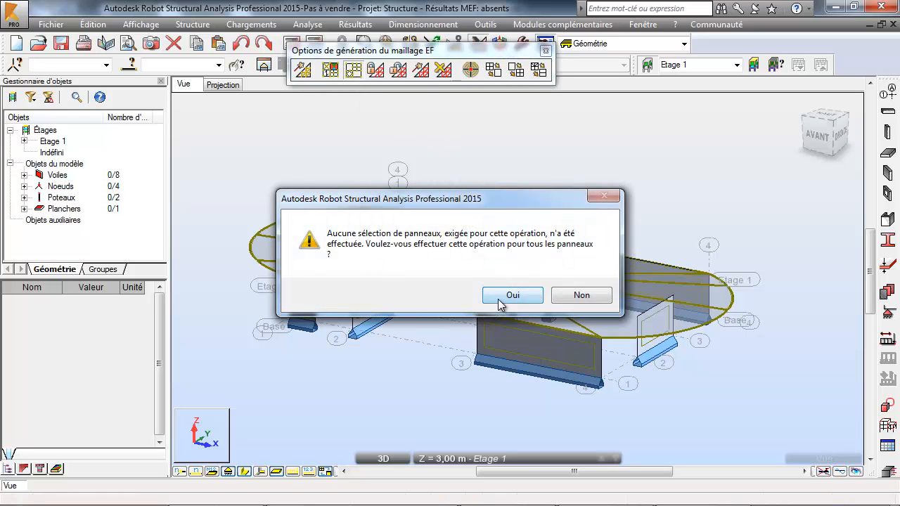
left_click(581, 296)
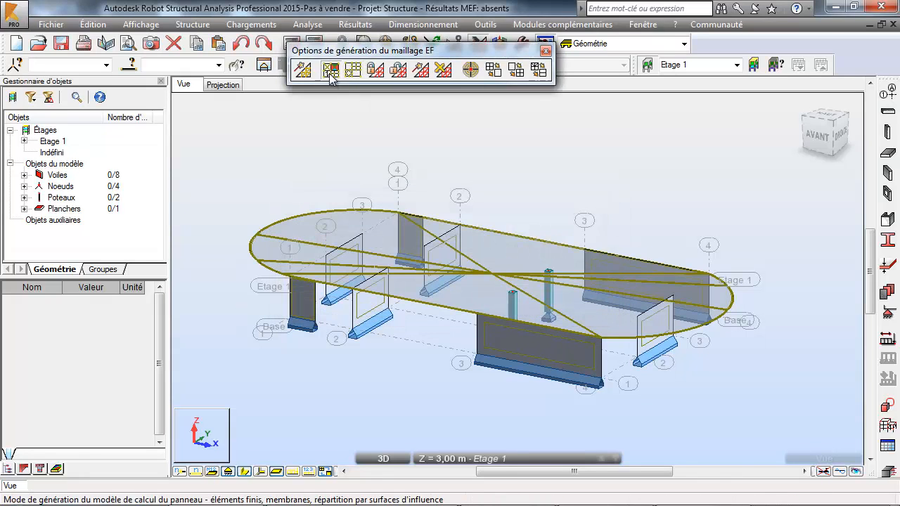
left_click(855, 195)
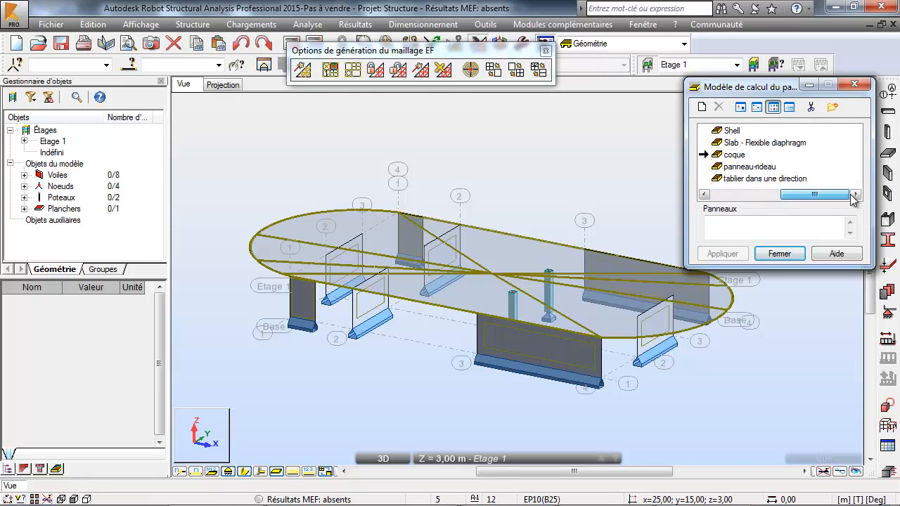
double_click(734, 155)
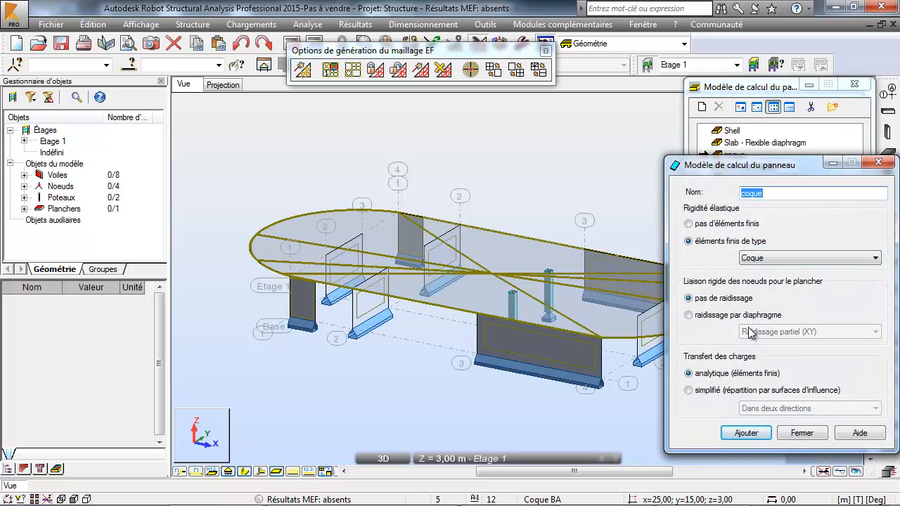
left_click(802, 433)
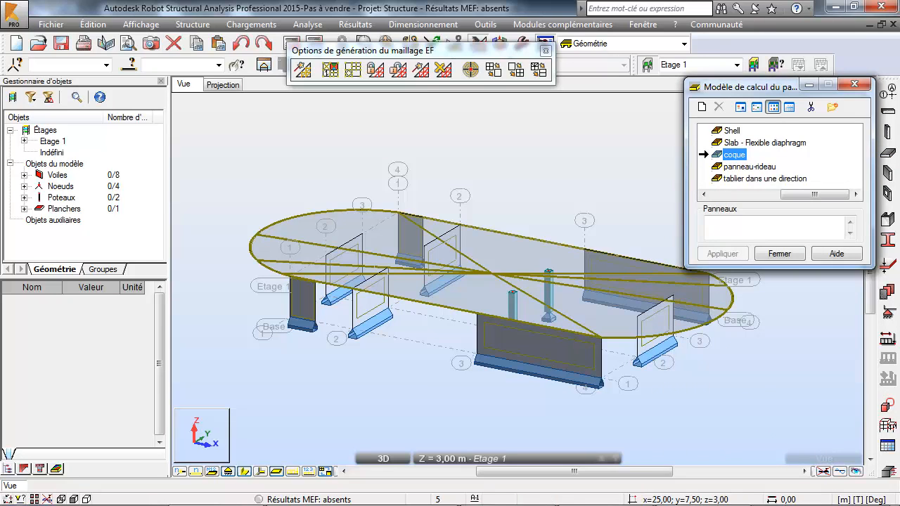
Display the panel description labels on the walls and floor slab in the 3D view
middle_click_drag(537, 217, 509, 223)
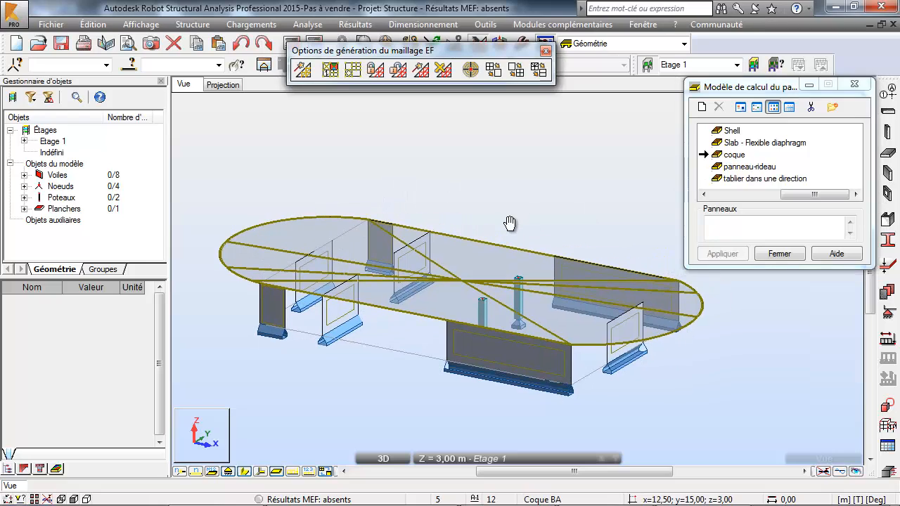
left_click(228, 472)
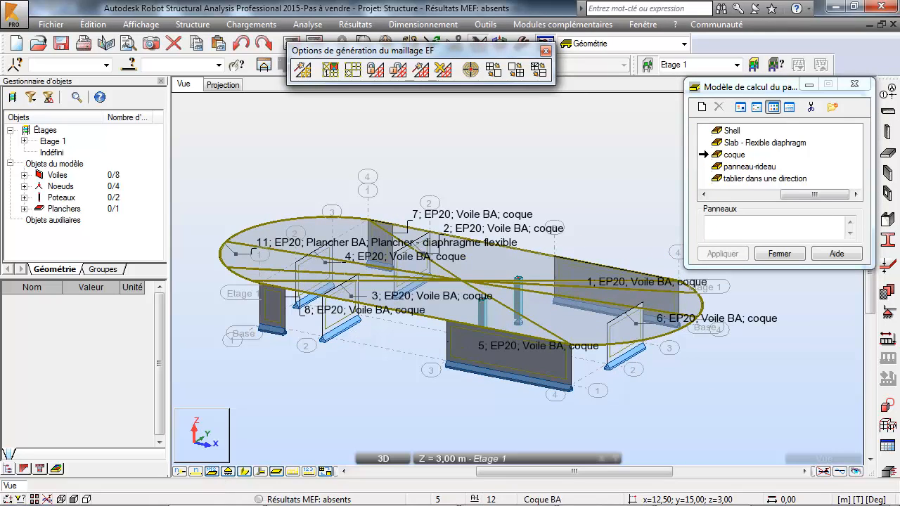
scroll(377, 344, "up", 5)
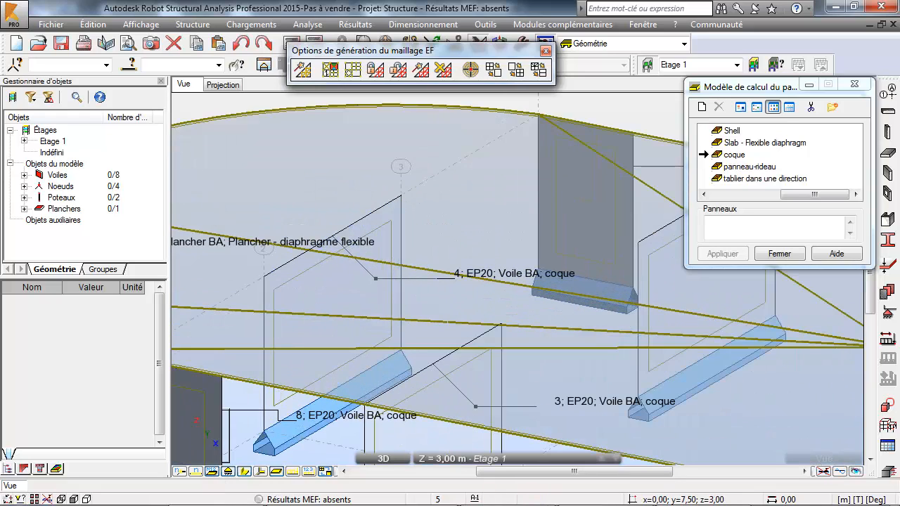
scroll(337, 239, "down", 2)
Review the definition of the Plancher - diaphragme rigide calculation model
left_click(776, 194)
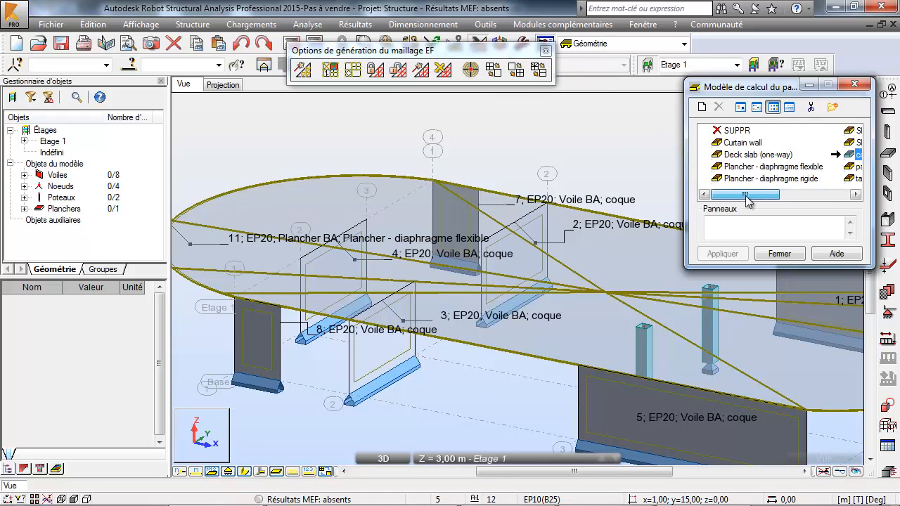
double_click(802, 180)
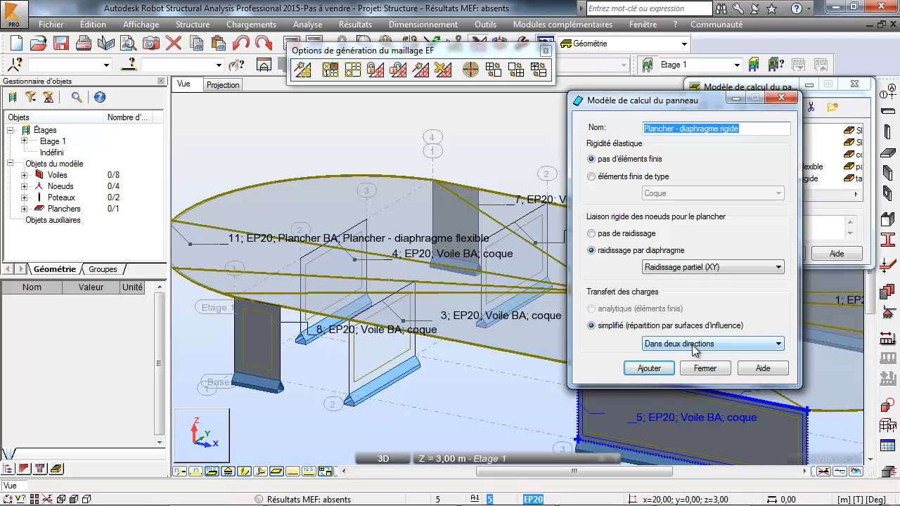
left_click(703, 369)
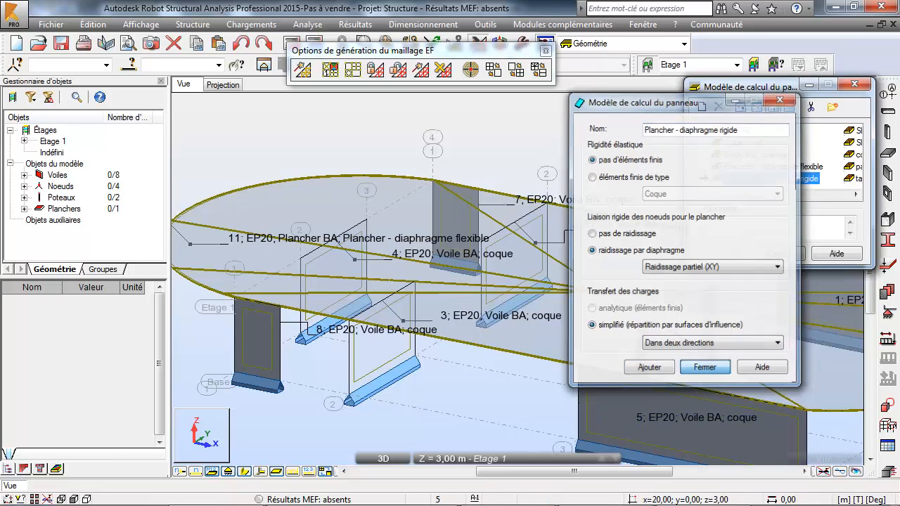
Assign the coque calculation model to the Etage 1 floor slab and finish the panel model assignment
left_click(838, 195)
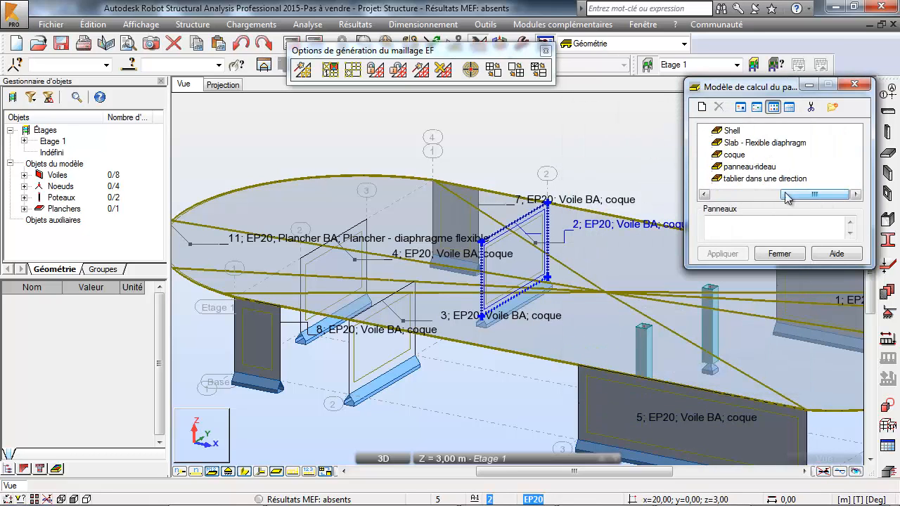
left_click(735, 154)
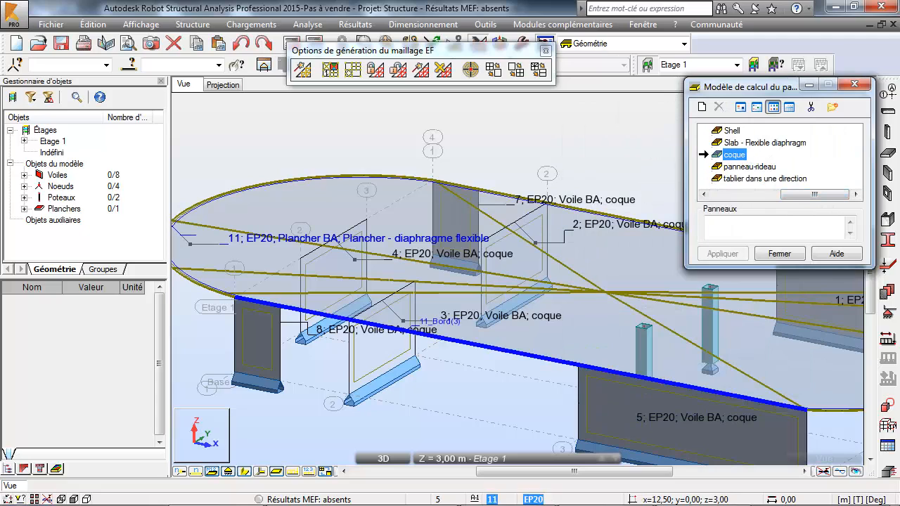
left_click(527, 357)
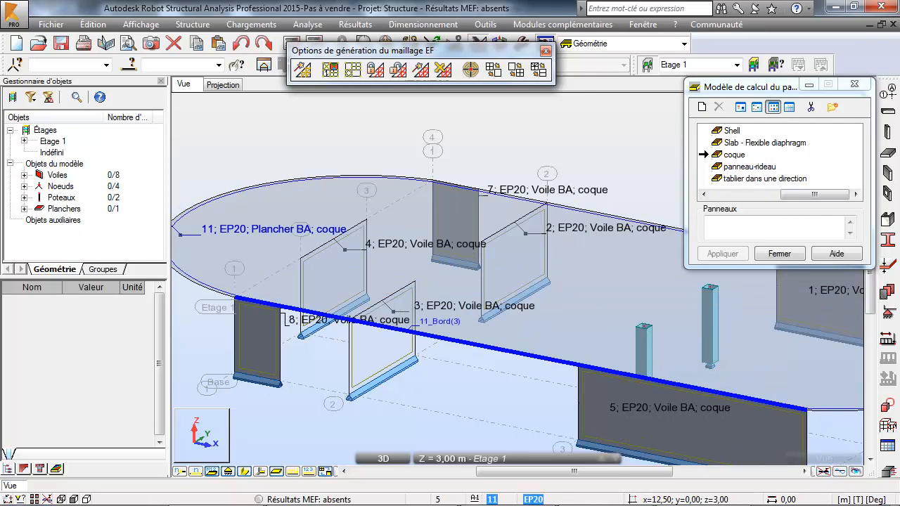
left_click(777, 254)
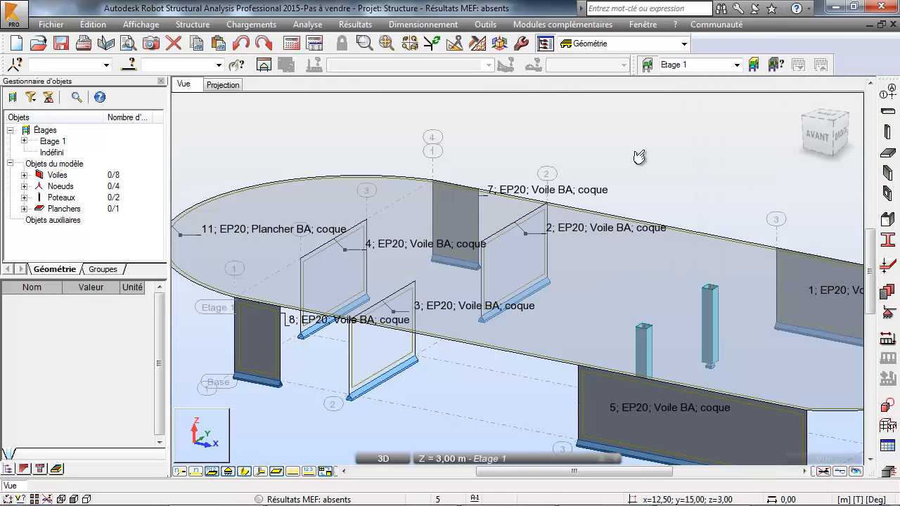
In the plan projection, add a concrete (Poutre BA) B 30x50 beam from (15, 15) to (15, 0) m
left_click(223, 86)
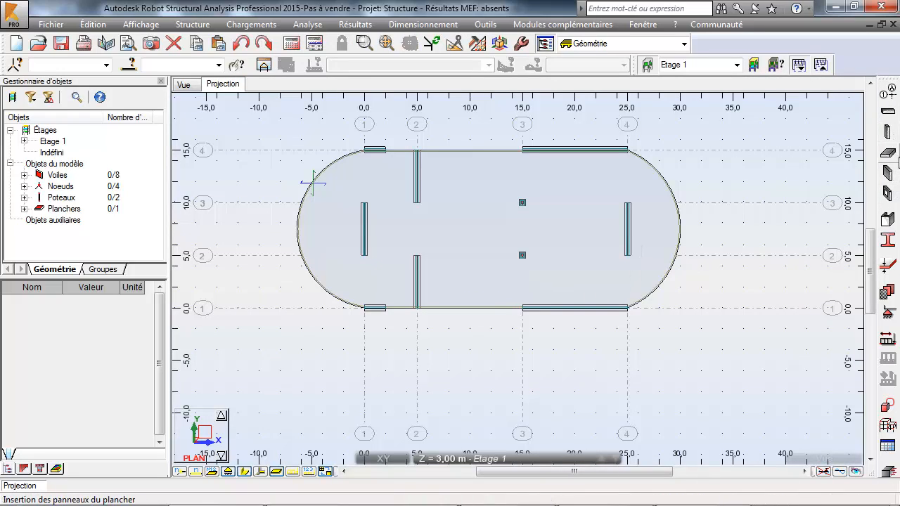
left_click(888, 111)
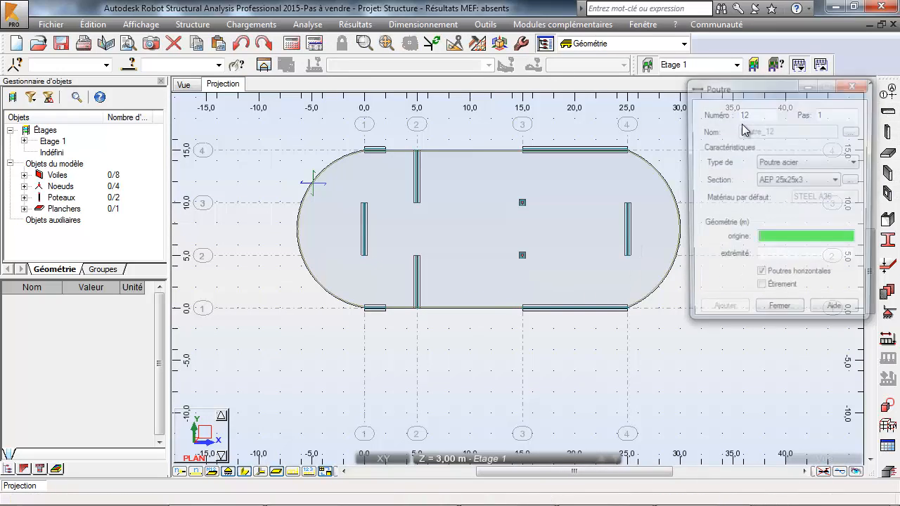
left_click(781, 162)
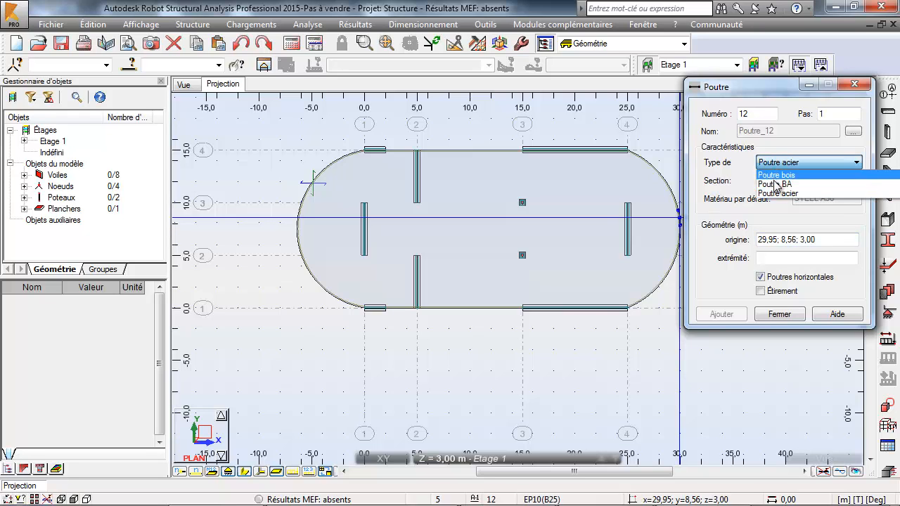
left_click(777, 179)
middle_click_drag(432, 249, 434, 306)
scroll(555, 213, "up", 3)
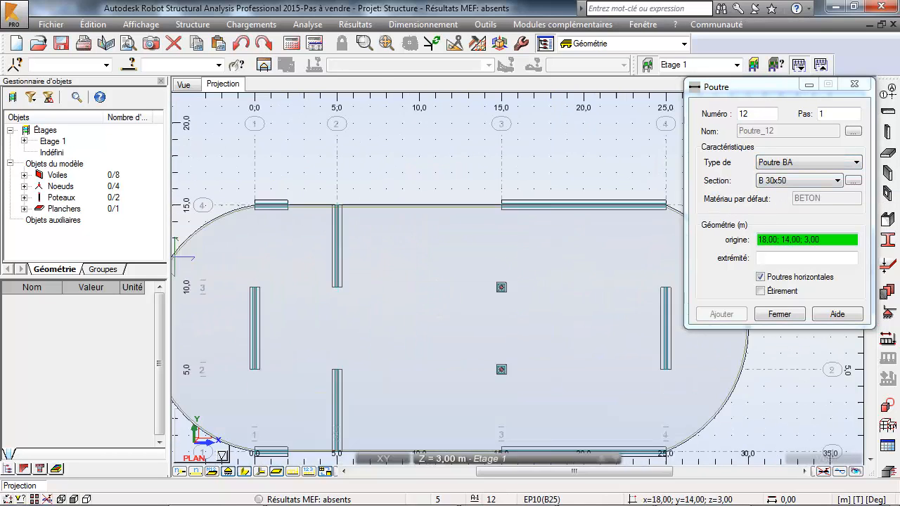
left_click(487, 204)
scroll(487, 307, "down", 1)
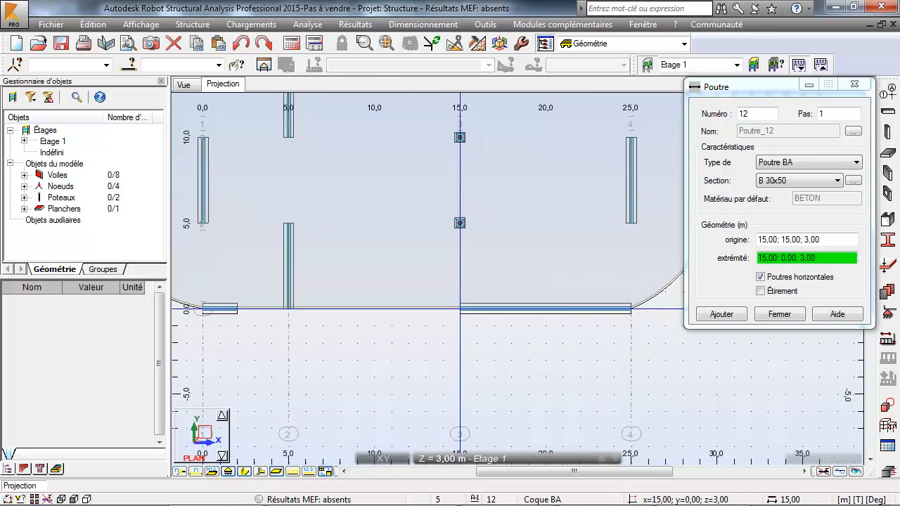
left_click(460, 308)
Add B 30x50 beams on axis X = 25 m from (25, 0) to (25, 5) and from (25, 15) to (25, 10) m
middle_click_drag(530, 245, 433, 303)
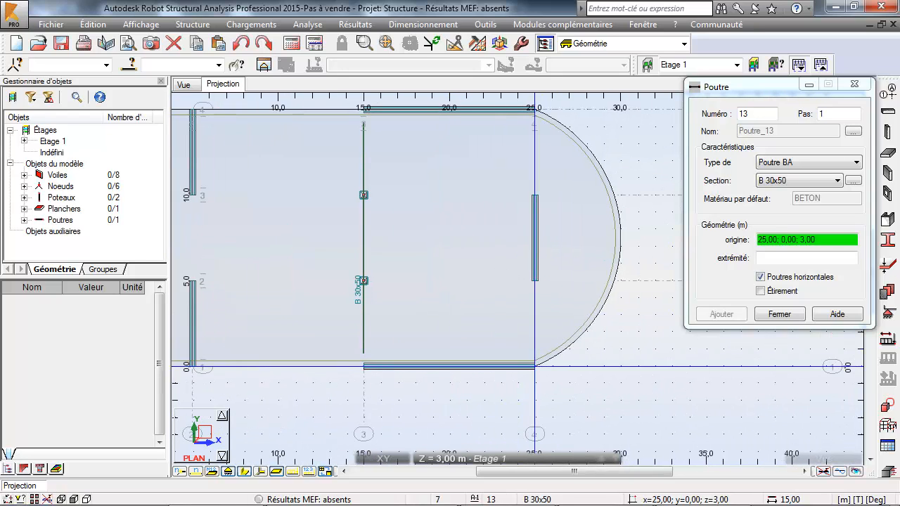
left_click(534, 367)
left_click(534, 281)
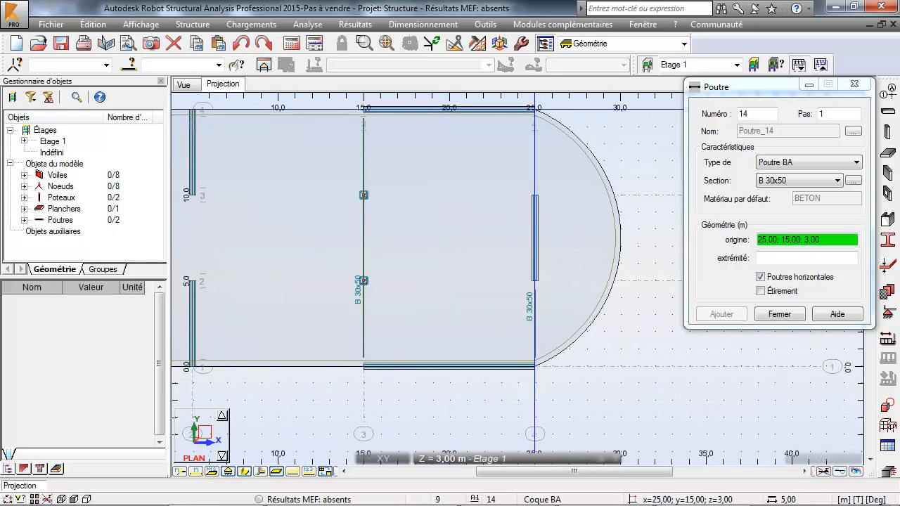
left_click(517, 110)
key("Escape")
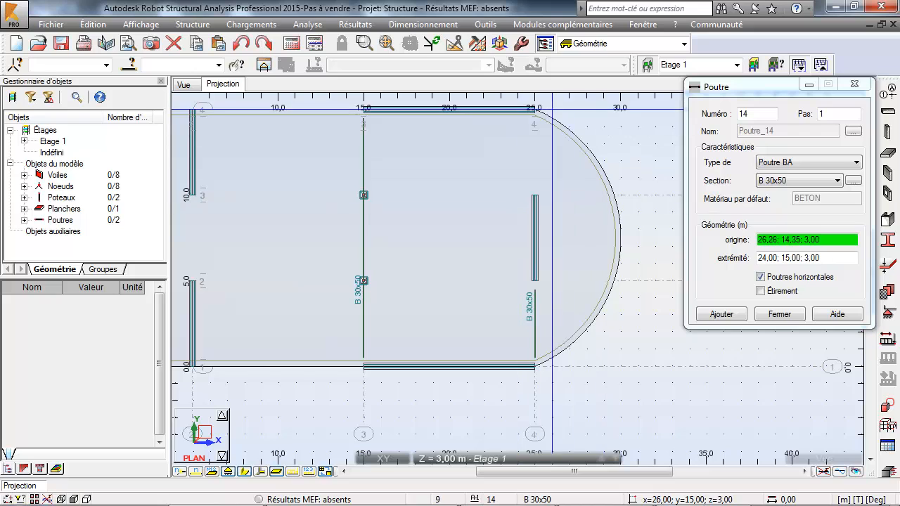
left_click(534, 110)
left_click(535, 196)
Add B 30x50 edge beams from (2, 15) to (15, 15) m and from (15, 0) to (2, 0) m
scroll(351, 263, "down", 1)
middle_click_drag(345, 261, 556, 310)
left_click(388, 185)
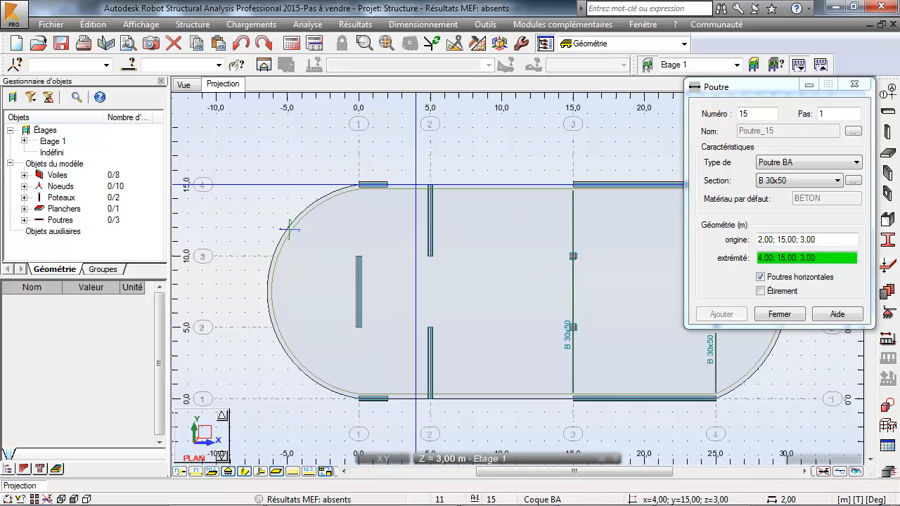
left_click(572, 185)
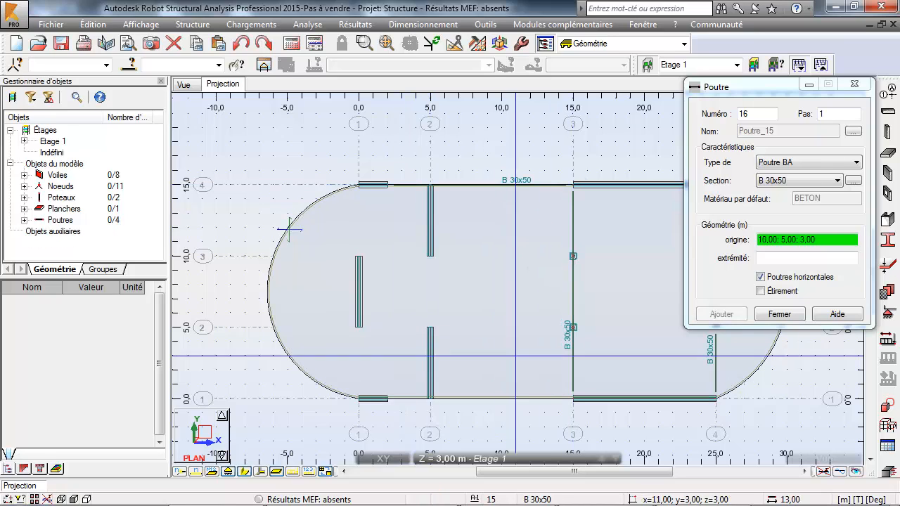
left_click(573, 400)
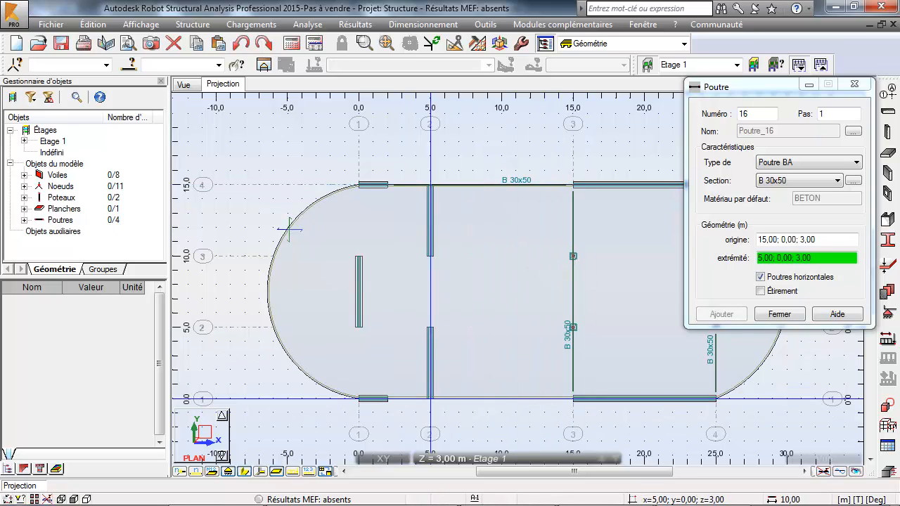
left_click(388, 400)
Add B 30x50 beams from (5, 10) to (5, 5), (0, 15) to (0, 10) and (0, 5) to (0, 0) m, and finish beam creation
left_click(430, 255)
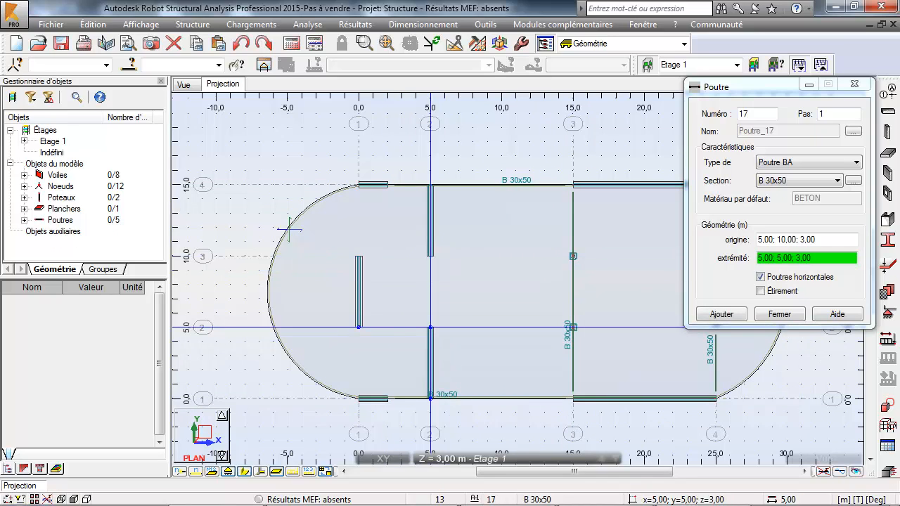
left_click(430, 327)
left_click(358, 185)
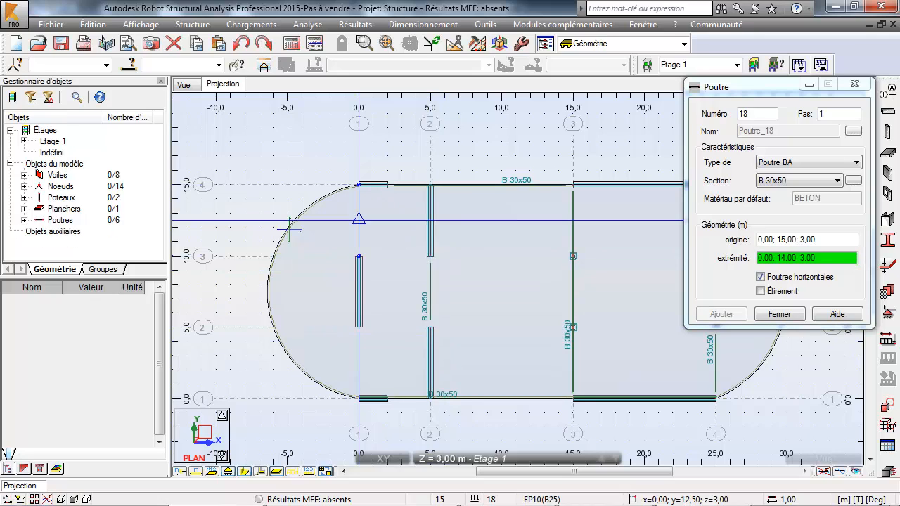
left_click(358, 256)
left_click(359, 327)
left_click(358, 399)
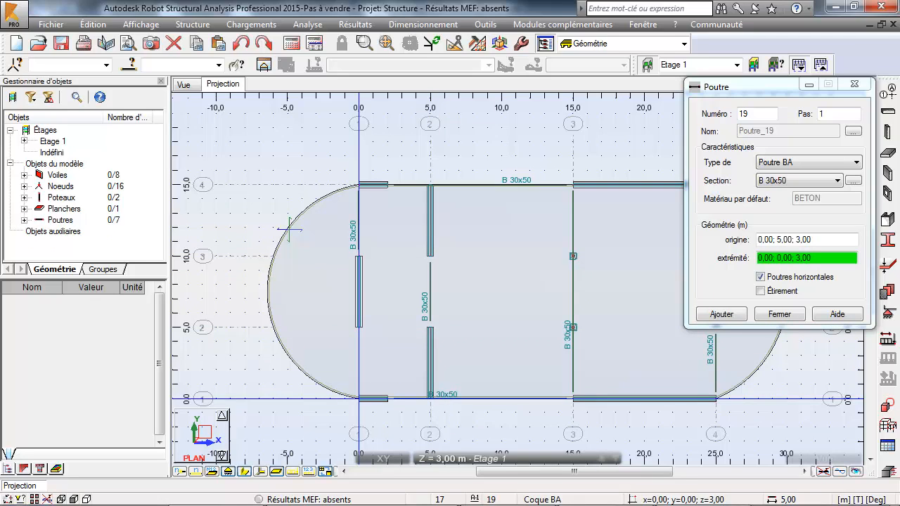
left_click(778, 315)
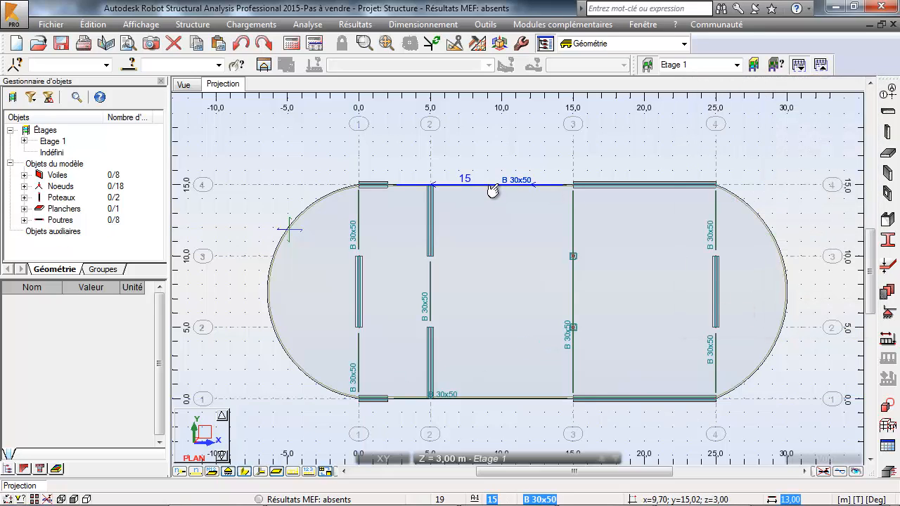
Add concrete (Poteau BA) C 45x45 columns, 3 m high downward, at (10, 15) and (10, 0) m
left_click(887, 132)
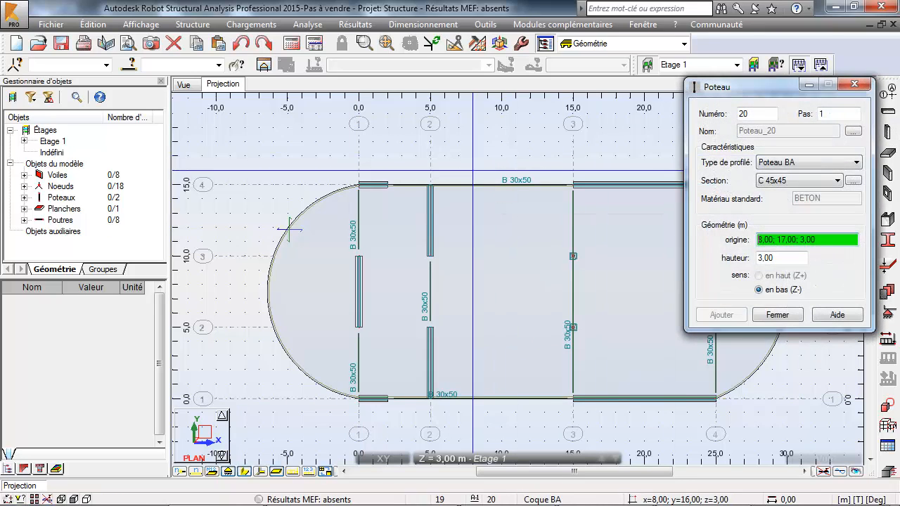
left_click(501, 185)
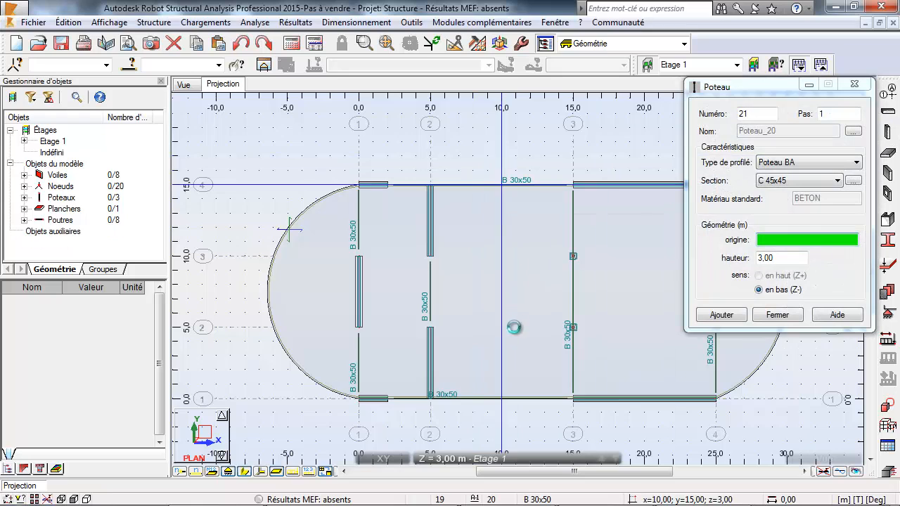
left_click(501, 399)
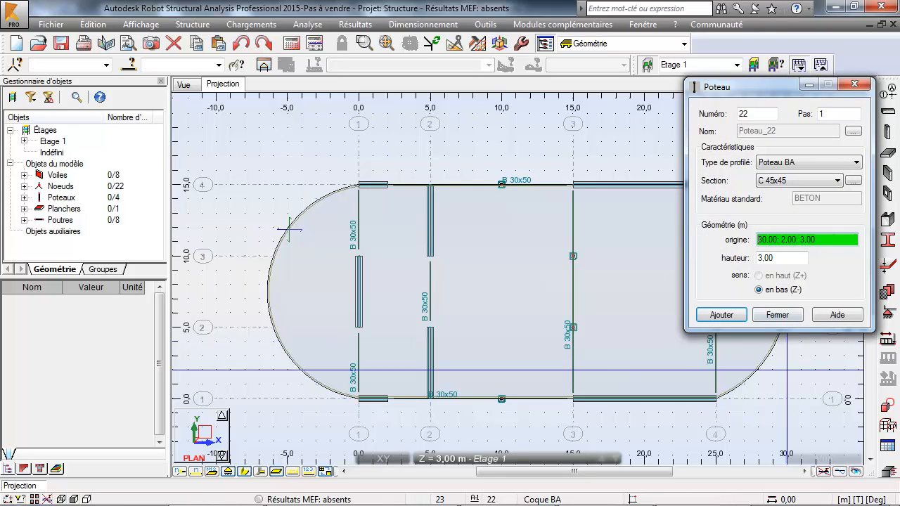
left_click(778, 314)
middle_click_drag(794, 381, 760, 305)
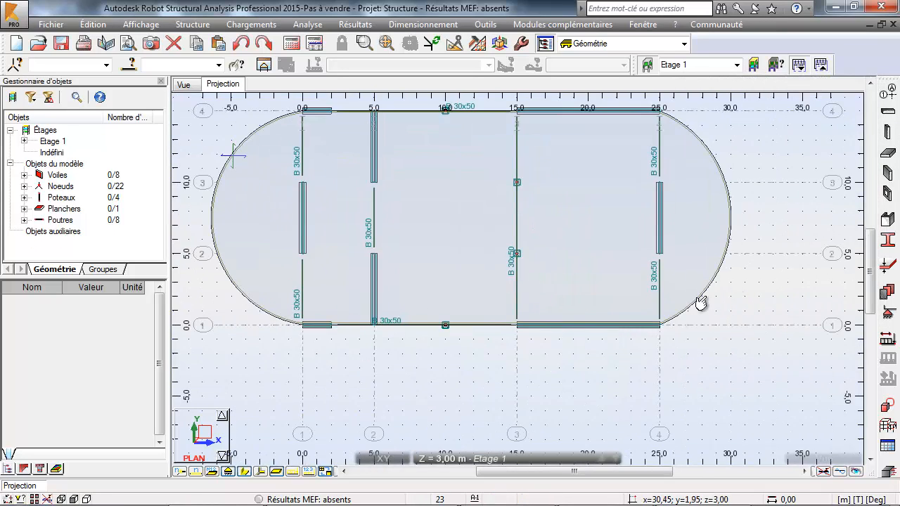
In the 3D view, assign the Semelle supérieure offset to the edge beam at Y = 15 m and the beam at X = 15 m
left_click(191, 89)
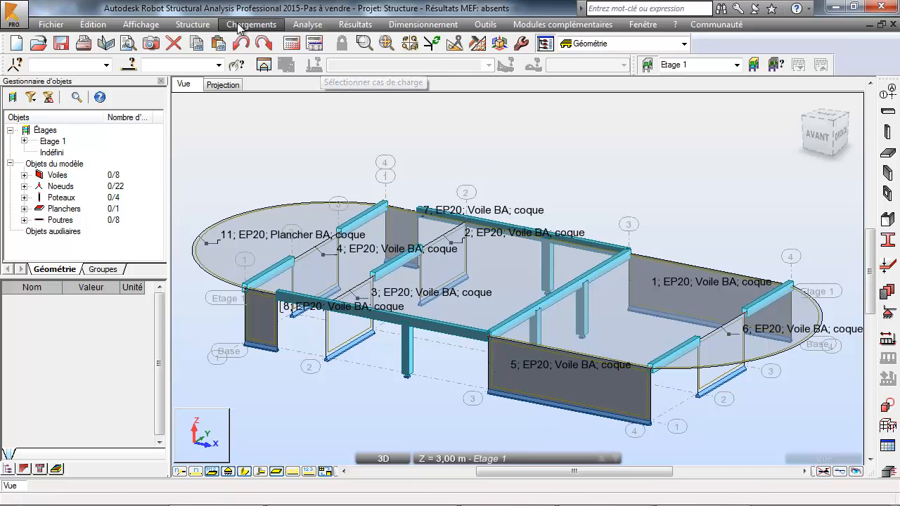
left_click(208, 27)
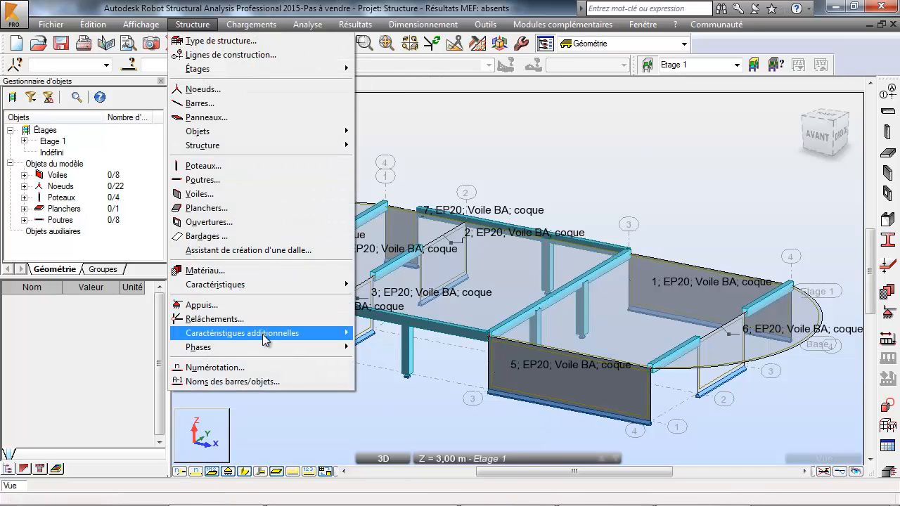
mouse_move(262, 333)
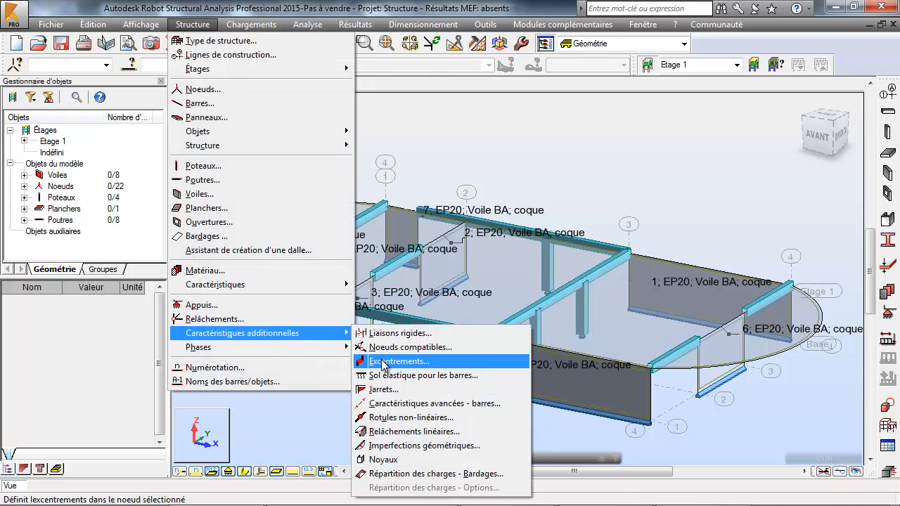
left_click(385, 362)
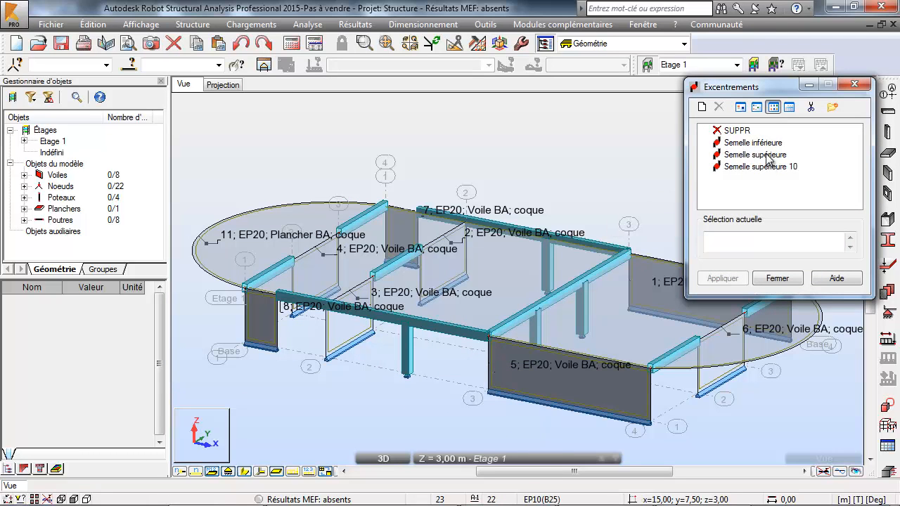
left_click(766, 143)
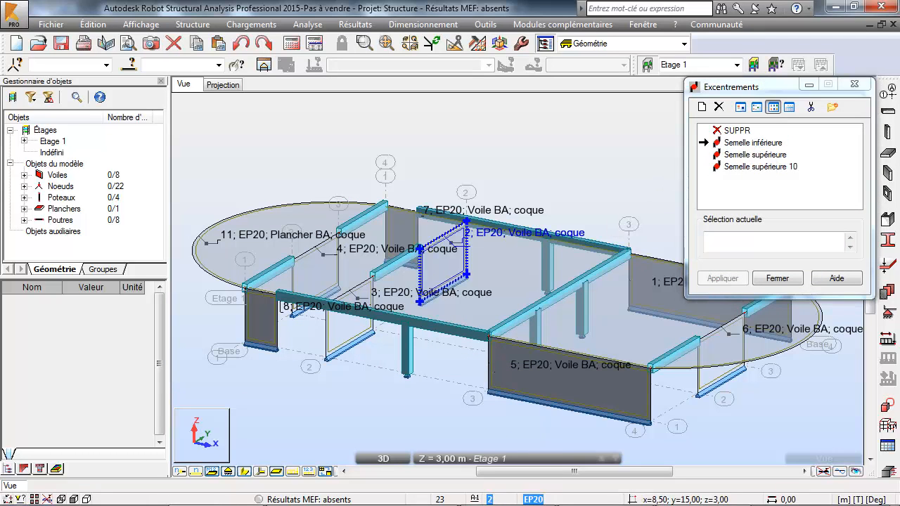
scroll(532, 197, "up", 5)
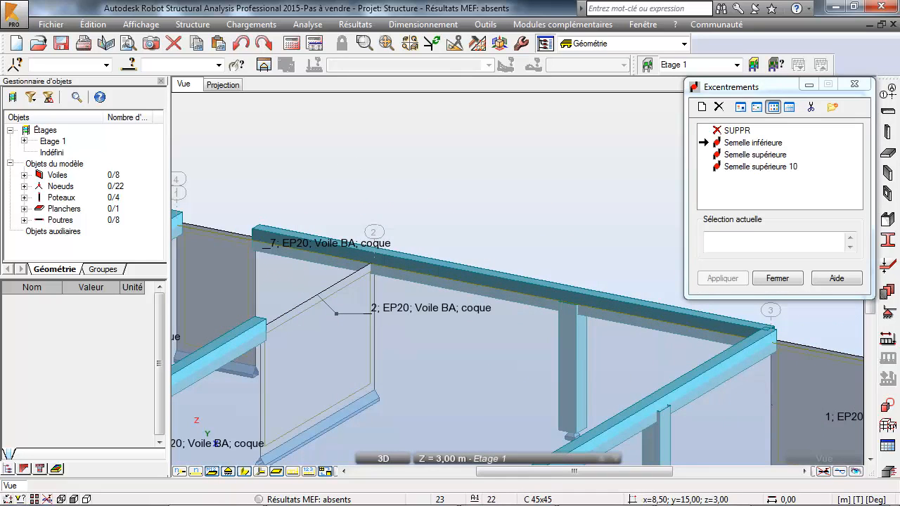
left_click(745, 156)
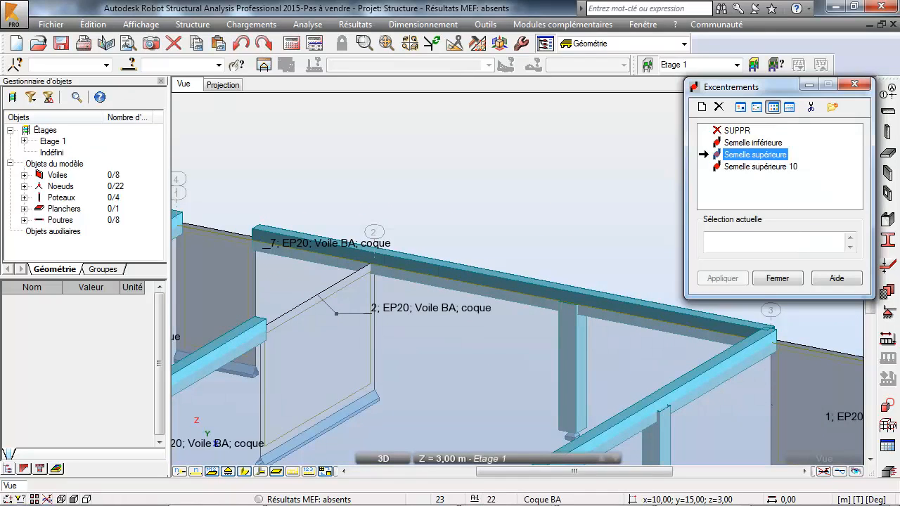
middle_click_drag(592, 288, 554, 260)
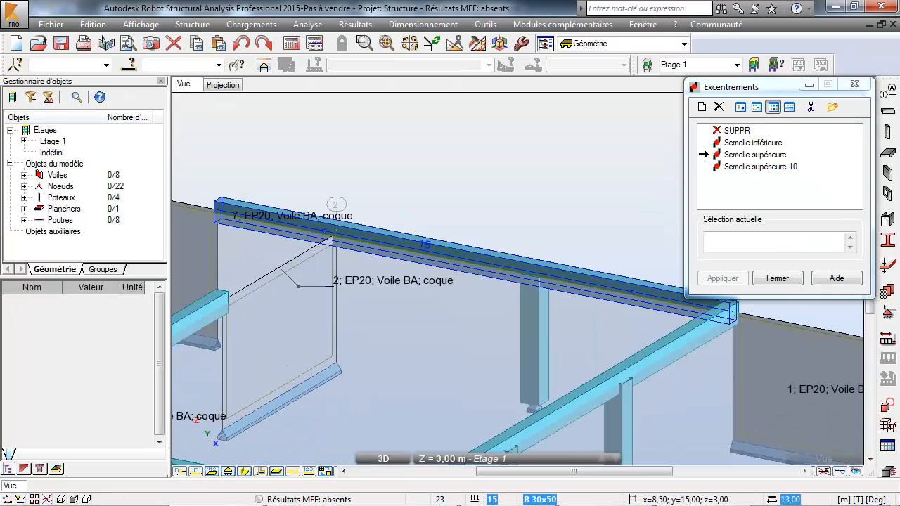
scroll(566, 278, "down", 4)
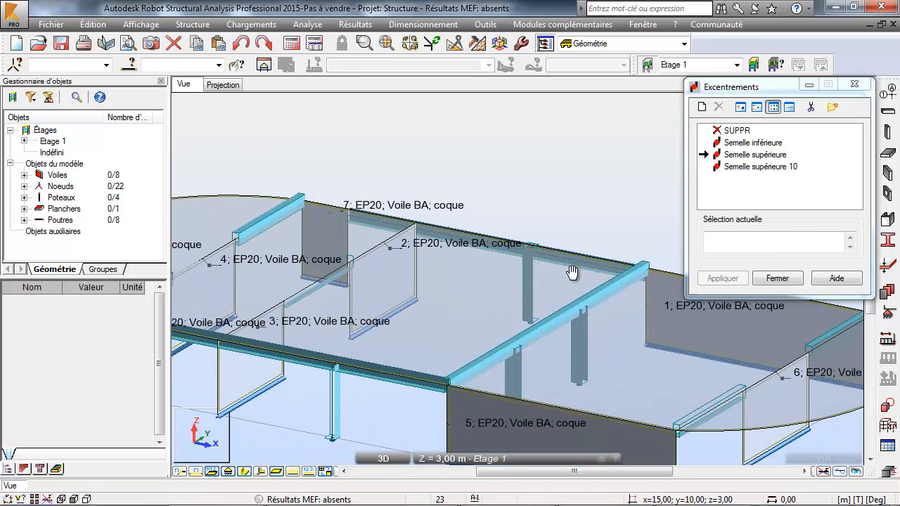
left_click(465, 263)
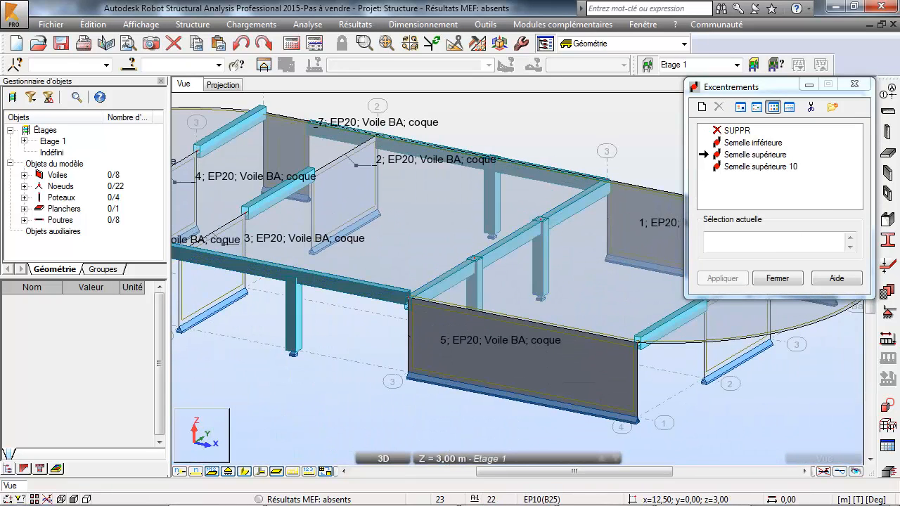
Apply the Semelle supérieure offset to the edge beam at Y = 0 and the beams on axes 1 and 2
left_click(309, 279)
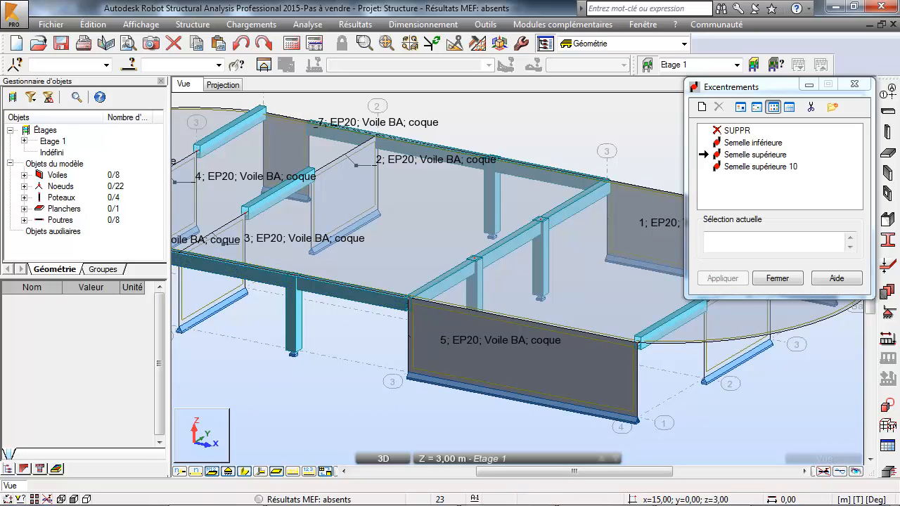
middle_click_drag(307, 311, 470, 410)
left_click(247, 325)
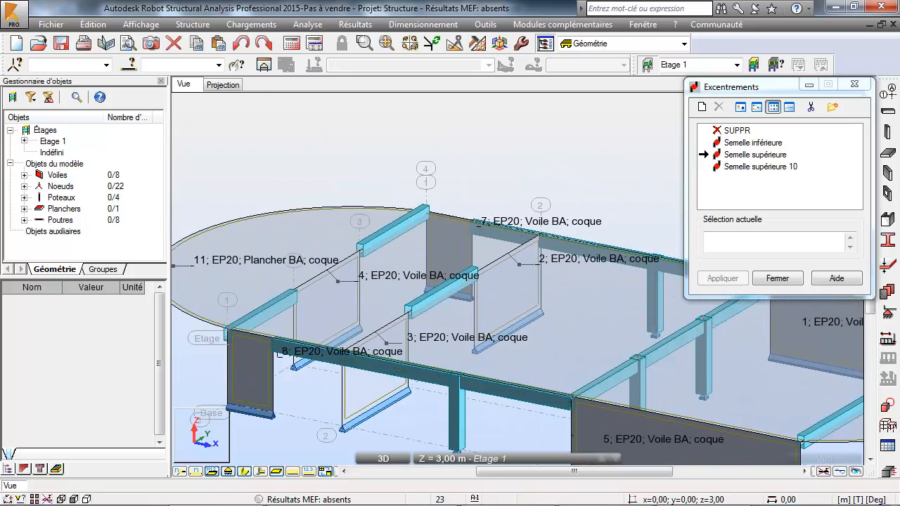
left_click(373, 243)
middle_click_drag(557, 299, 484, 241)
left_click(259, 222)
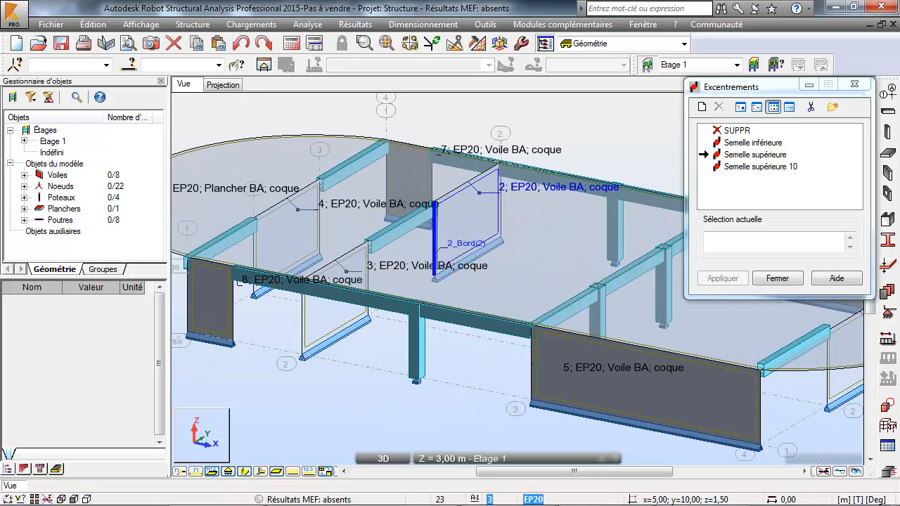
Apply the Semelle supérieure offset to both beams on axis X = 25 m and finish assigning offsets
middle_click_drag(688, 358, 445, 358)
left_click(559, 348)
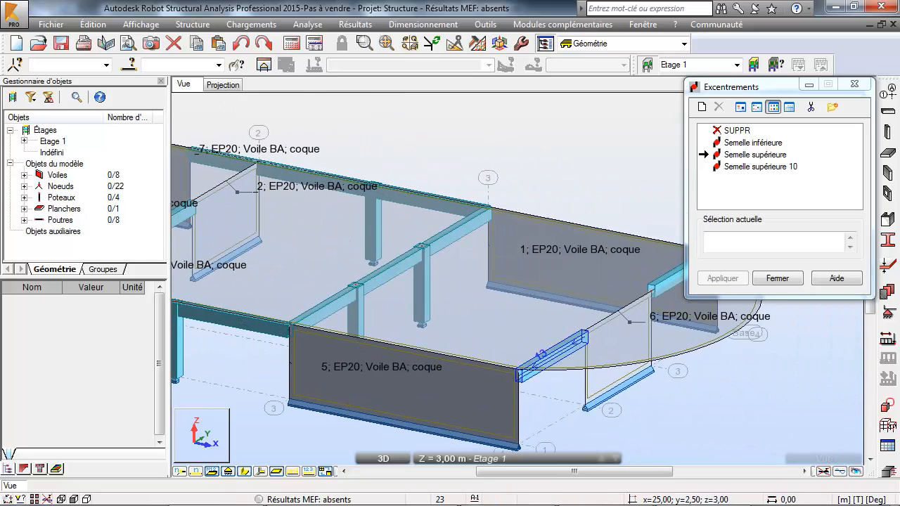
middle_click_drag(634, 408, 519, 438)
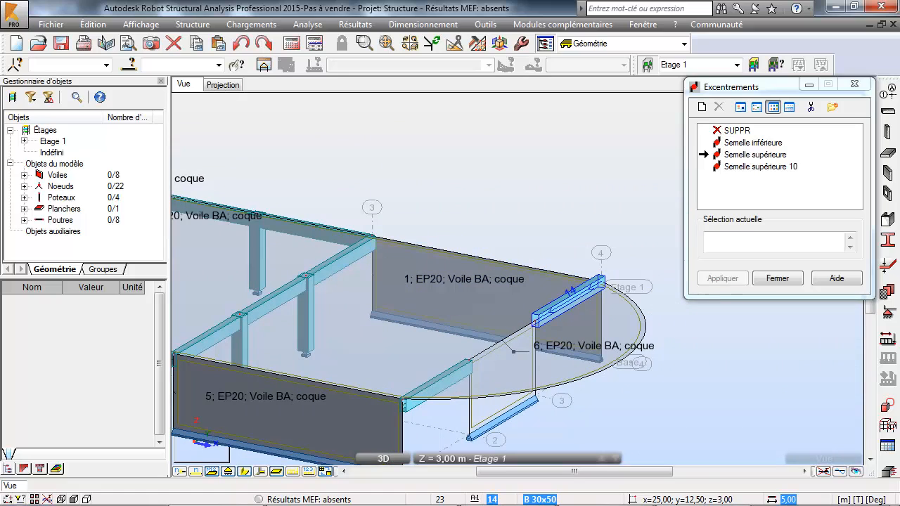
left_click(570, 301)
scroll(836, 397, "down", 5)
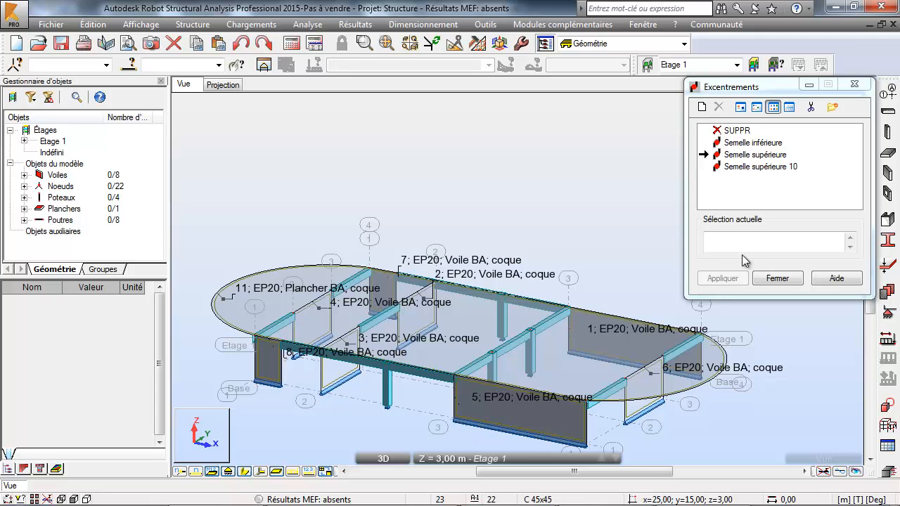
left_click(777, 278)
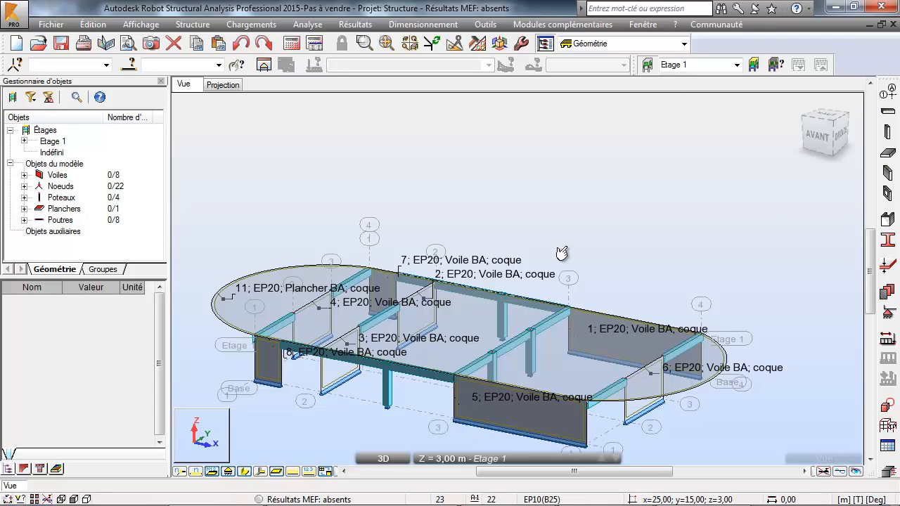
Copy Etage 1 above itself with a height of 3,00 m and 4 repetitions
middle_click_drag(527, 275, 576, 222)
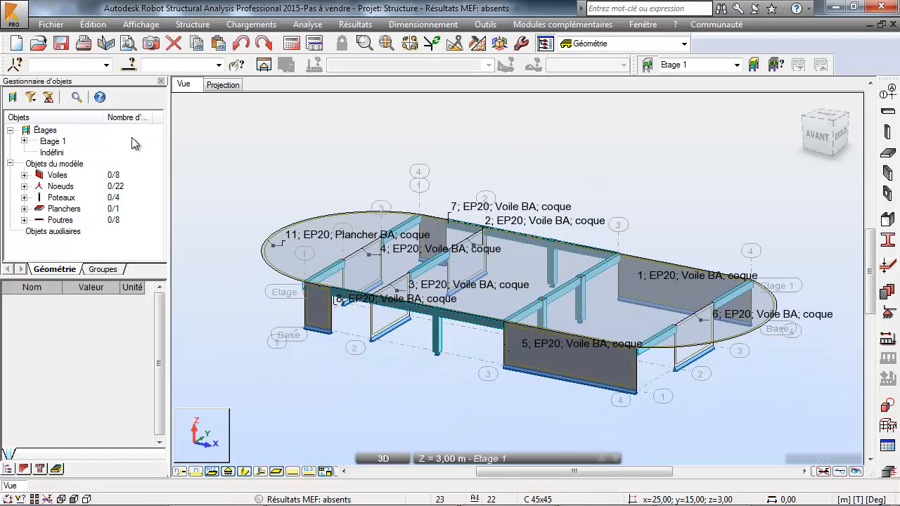
right_click(59, 144)
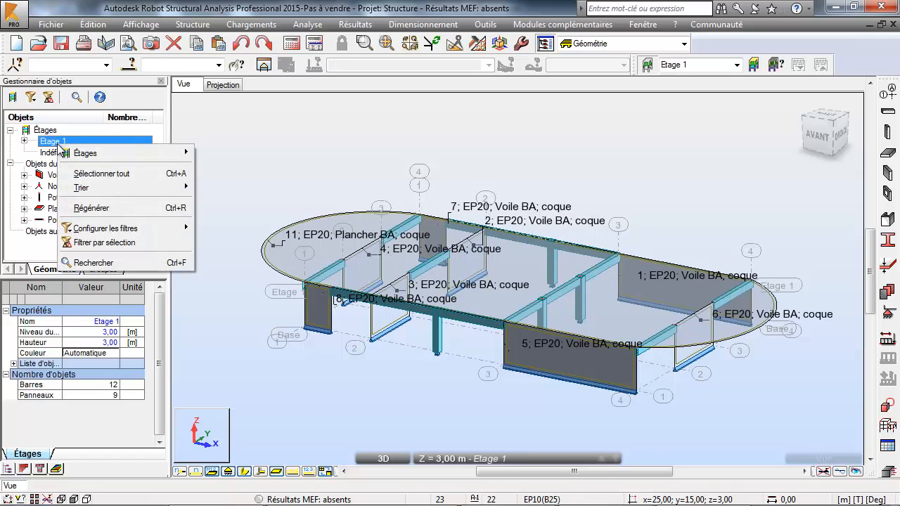
mouse_move(79, 156)
left_click(248, 197)
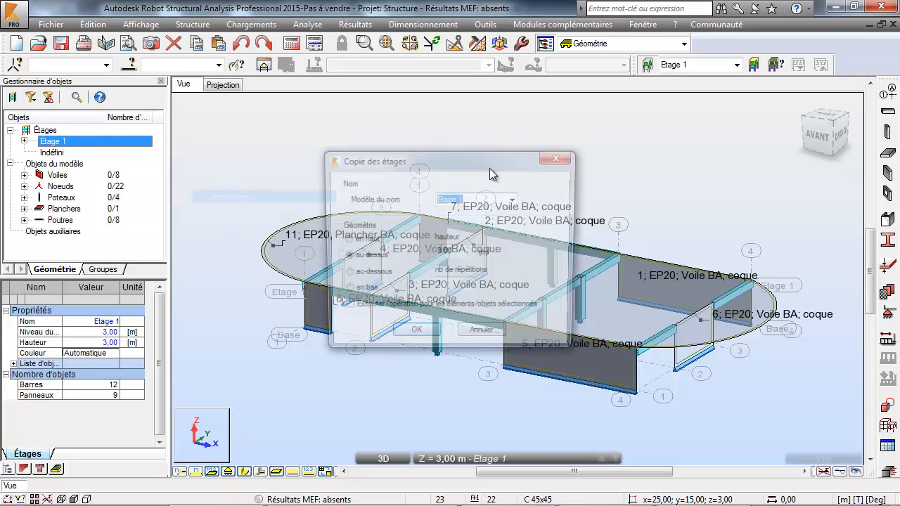
left_click(454, 287)
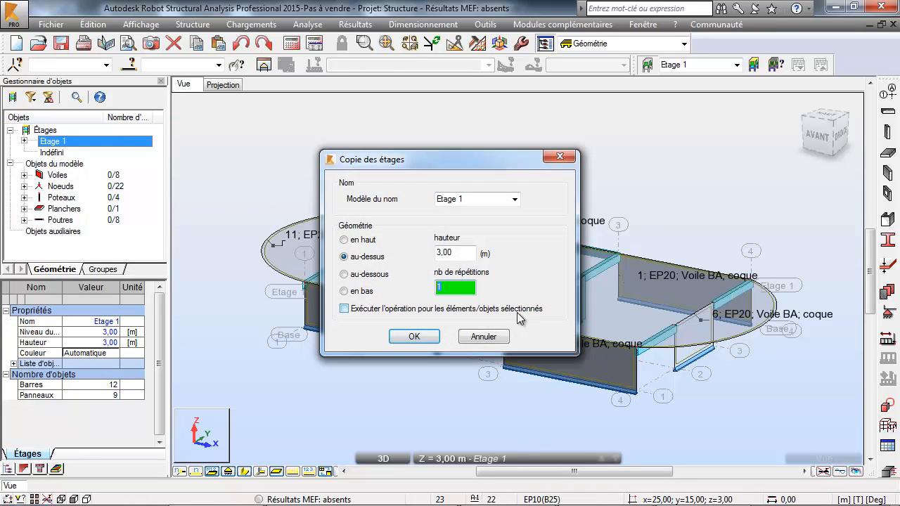
type("4")
left_click(414, 336)
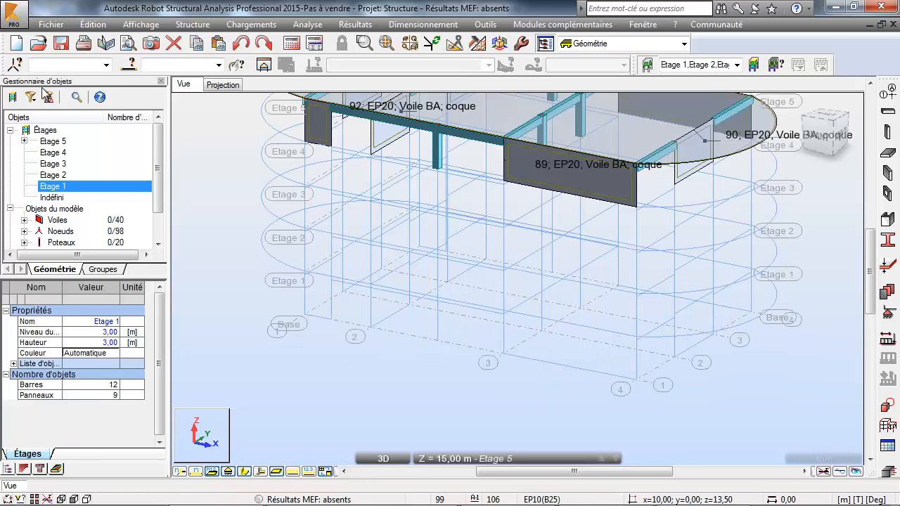
Display the whole structure with all storeys and hide the panel description labels
left_click(645, 68)
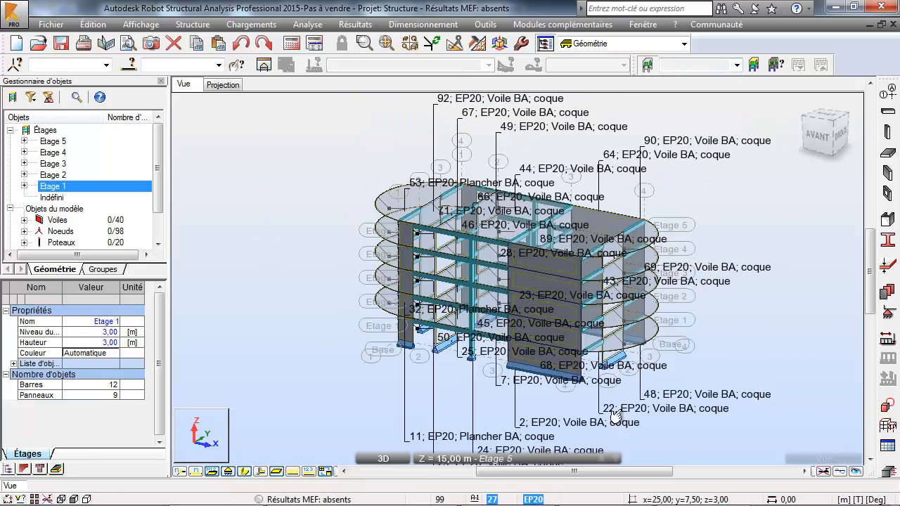
left_click(212, 471)
middle_click_drag(563, 327, 728, 353)
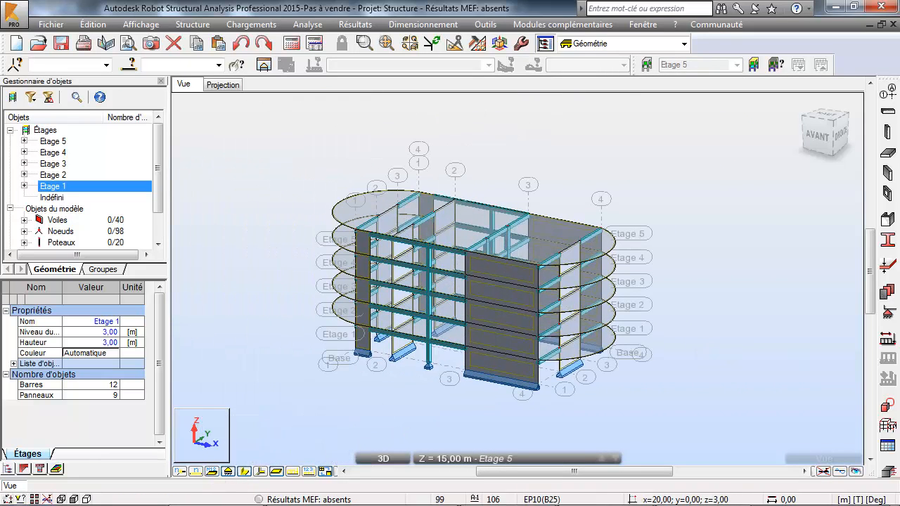
Switch to the Chargements layout and add the permanent load case PERM1
left_click(645, 51)
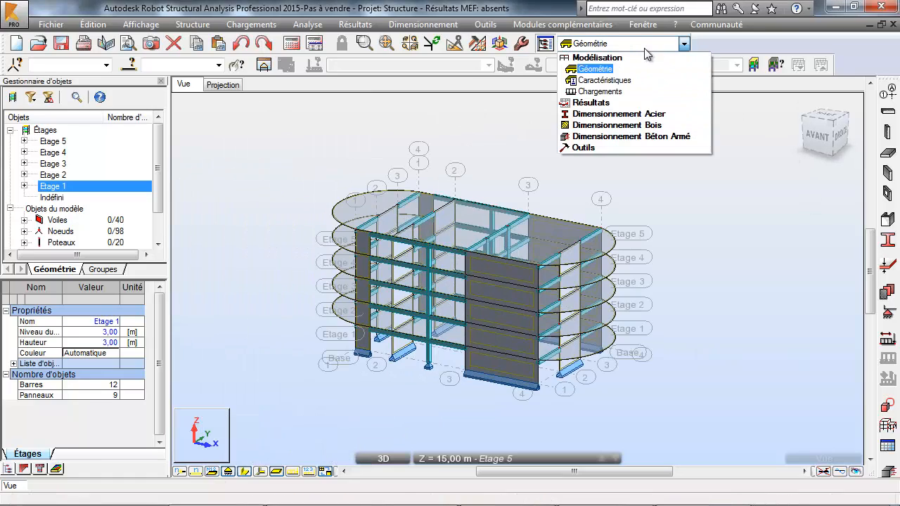
left_click(651, 88)
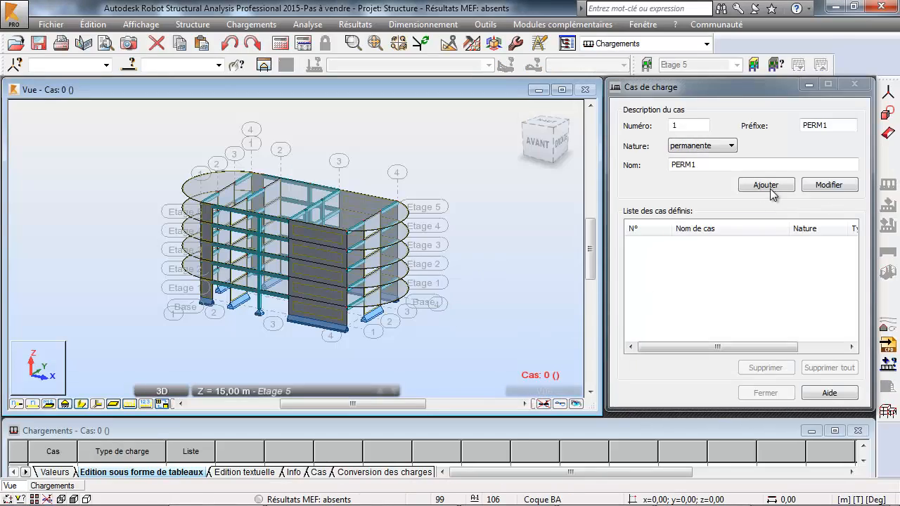
left_click(765, 188)
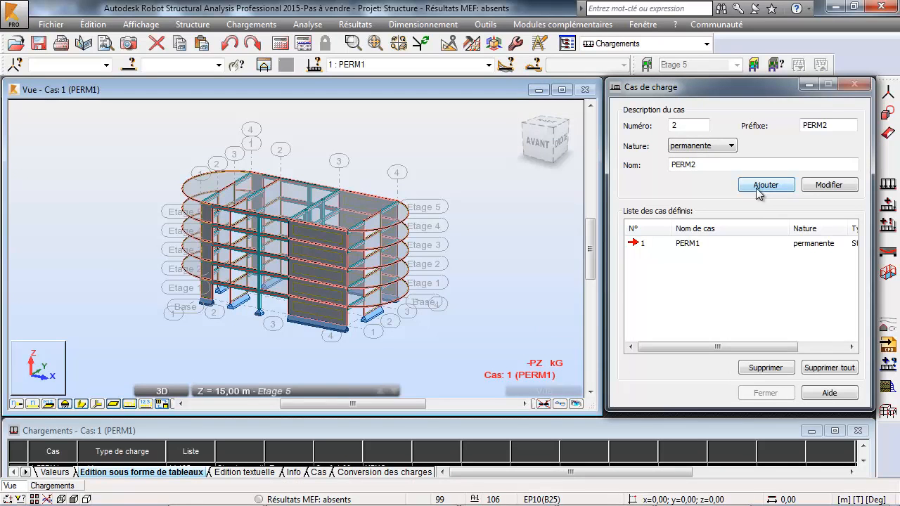
Try to rename permanent load case 1 as G, with the prefix G
double_click(840, 128)
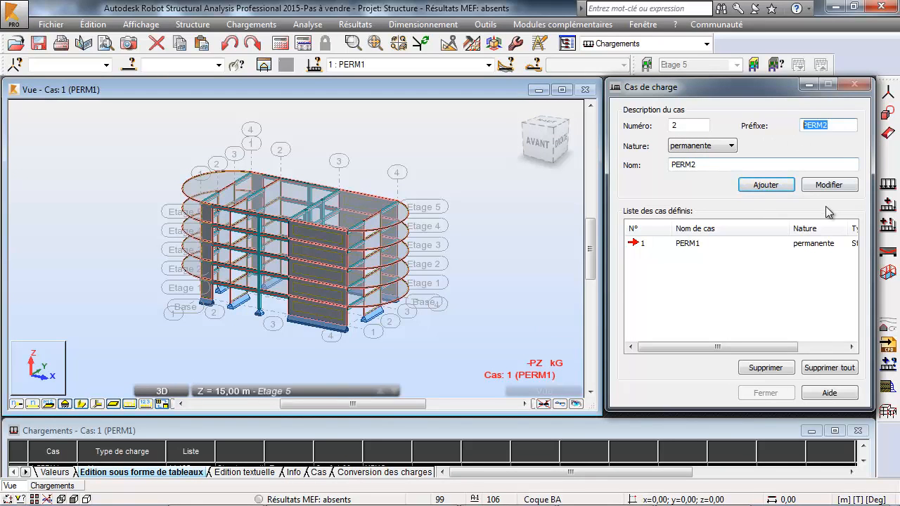
type("G")
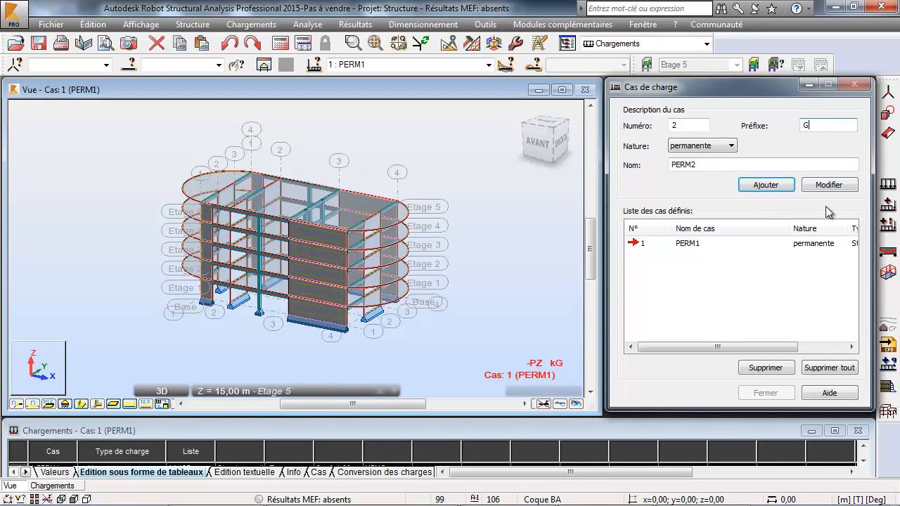
double_click(706, 166)
type("G")
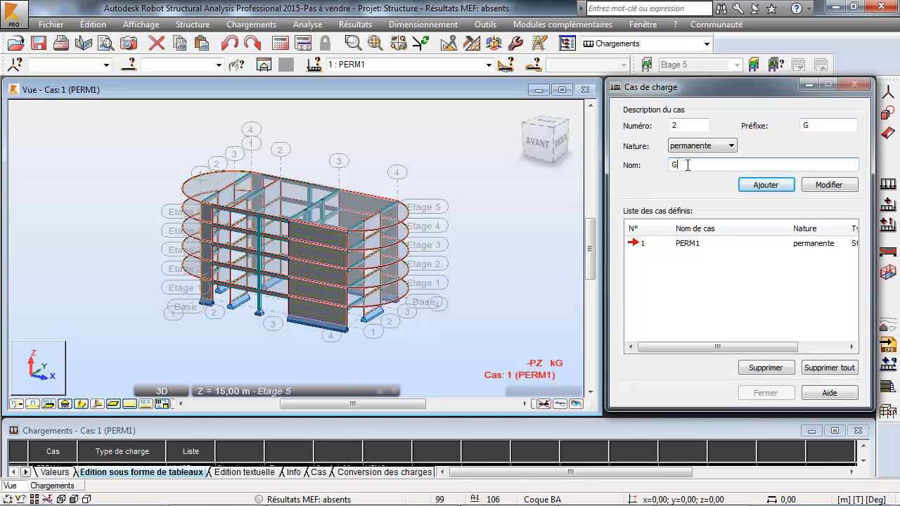
double_click(690, 128)
type("1")
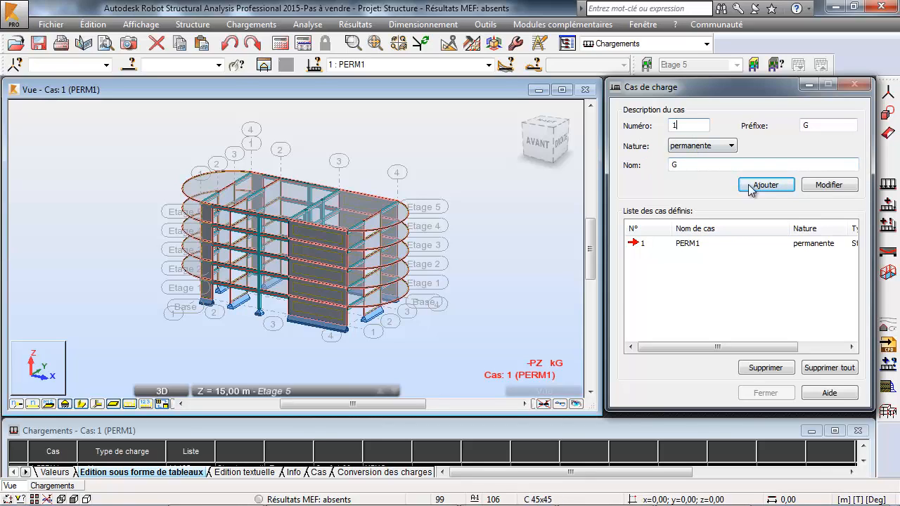
left_click(826, 189)
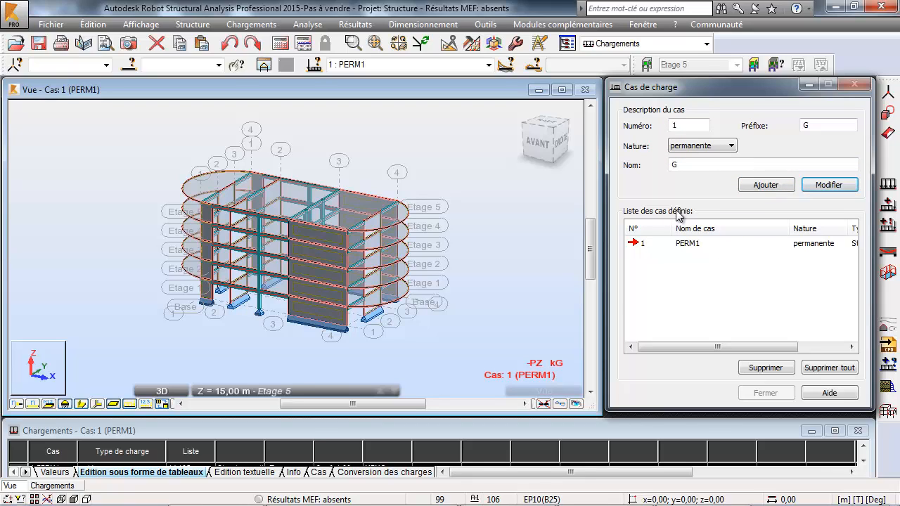
left_click(642, 243)
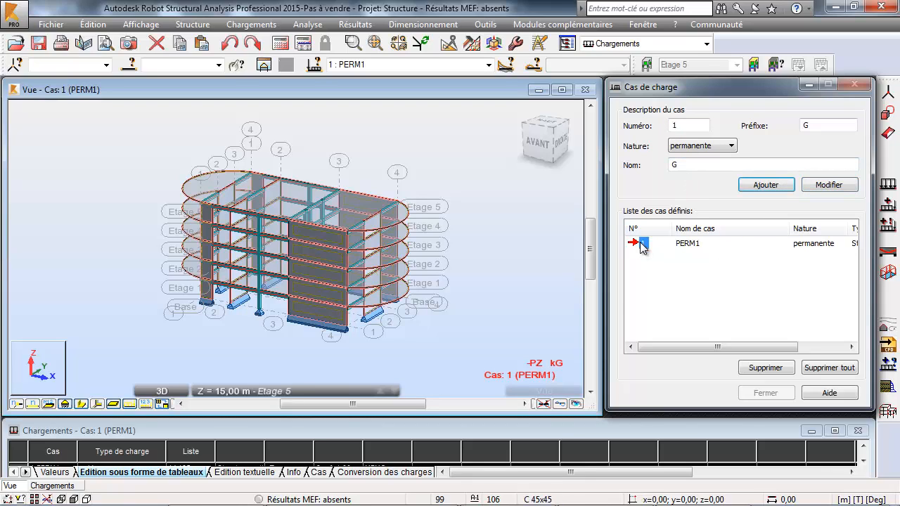
left_click(827, 187)
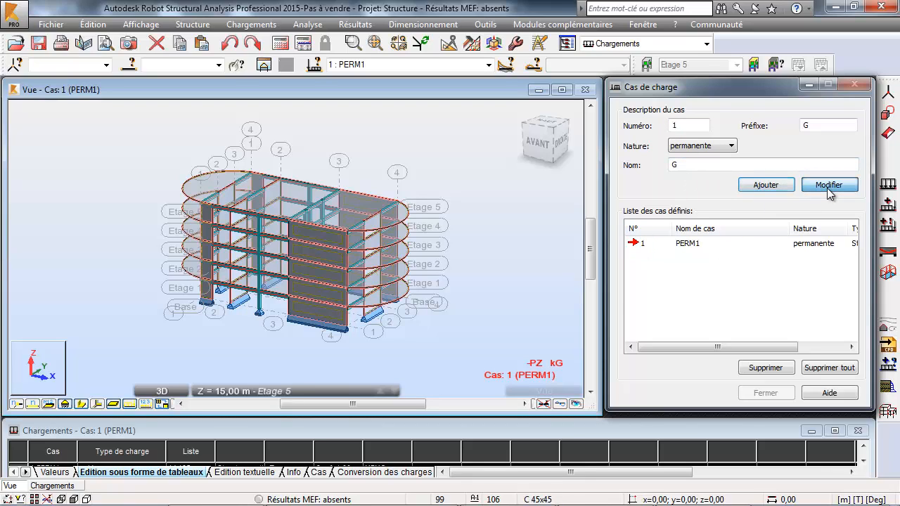
left_click(705, 167)
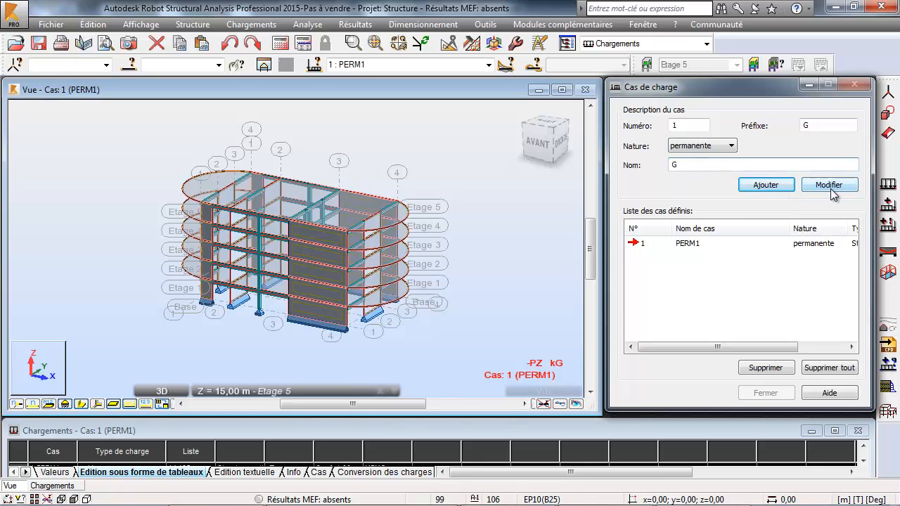
Add a load case of nature d'exploitation with the prefix Q and the name Q
left_click(719, 152)
left_click(721, 168)
key("Tab")
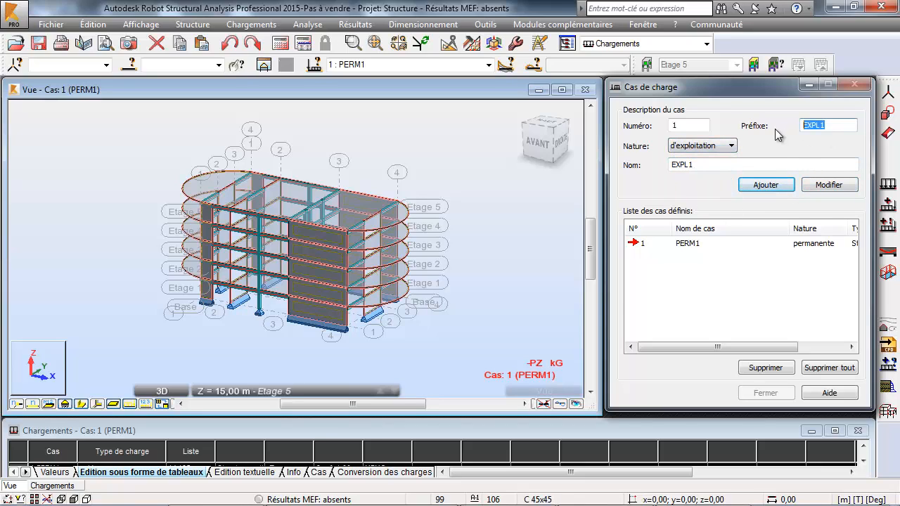
type("Q")
key("Tab")
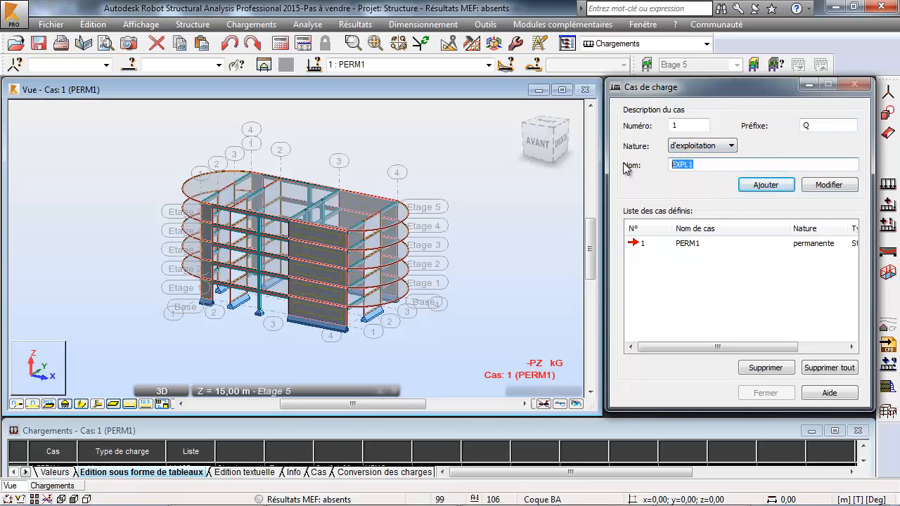
type("S")
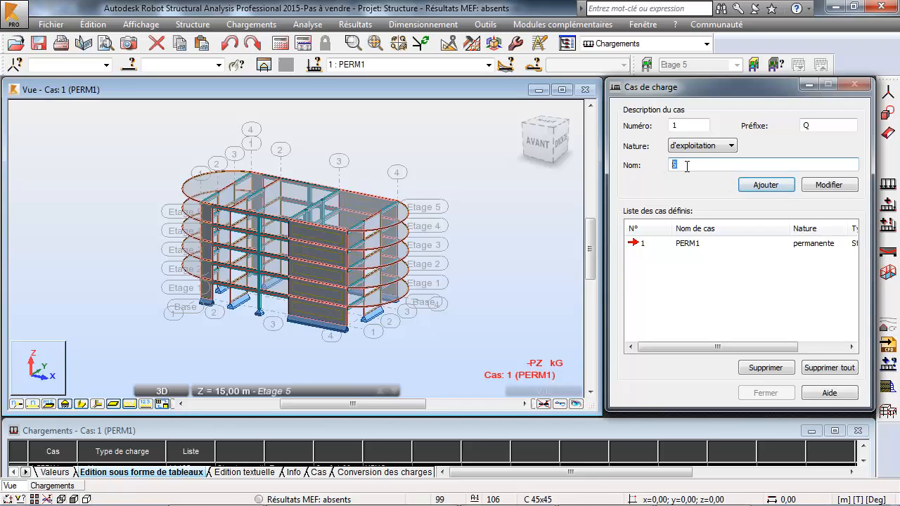
type("Q")
left_click(771, 185)
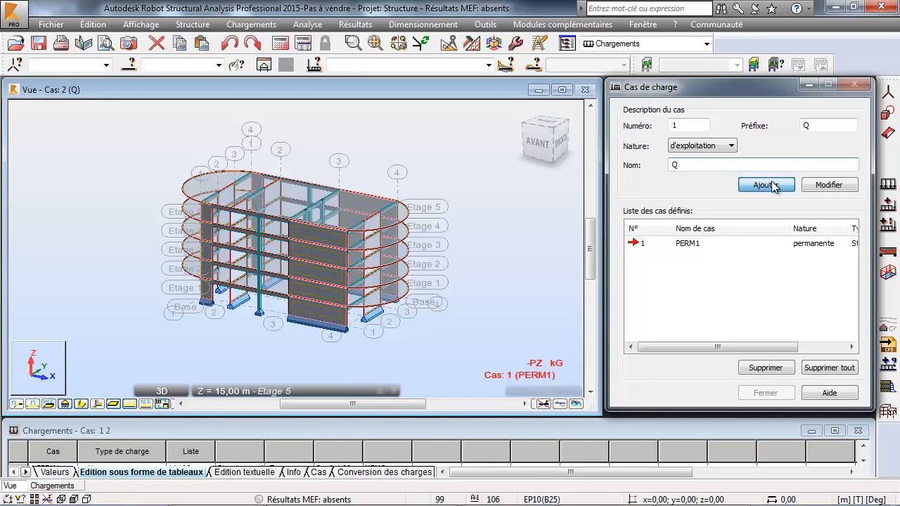
Rename permanent load case 1 as G and set its prefix to G
left_click(644, 244)
left_click_drag(700, 165, 629, 173)
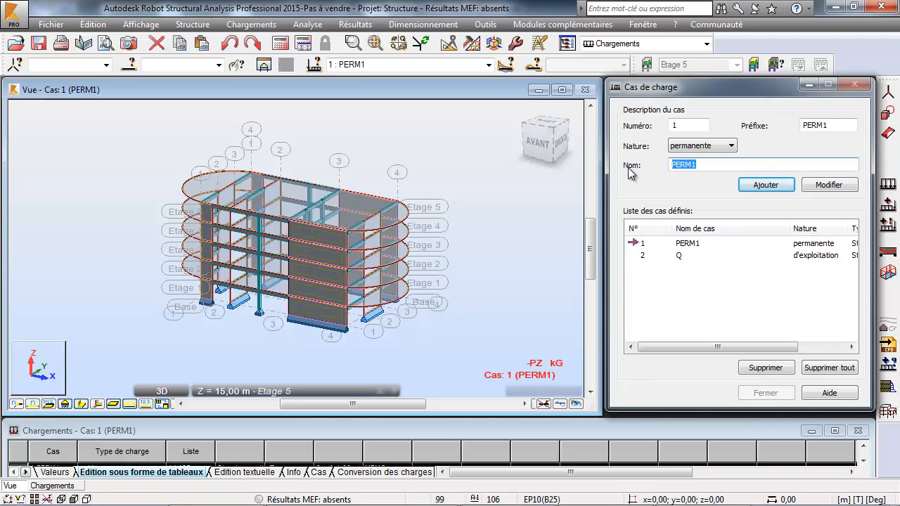
type("G")
left_click_drag(854, 128, 752, 126)
type("G")
left_click_drag(842, 124, 755, 123)
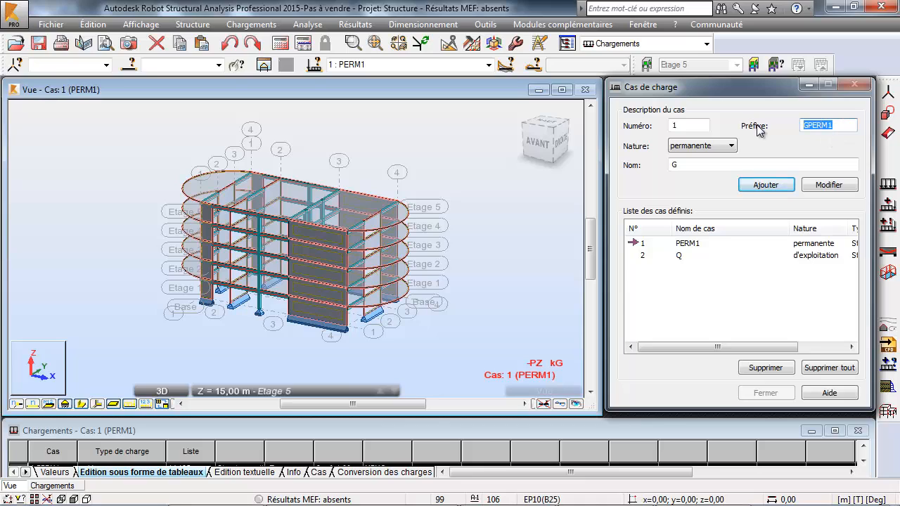
type("G")
left_click(830, 186)
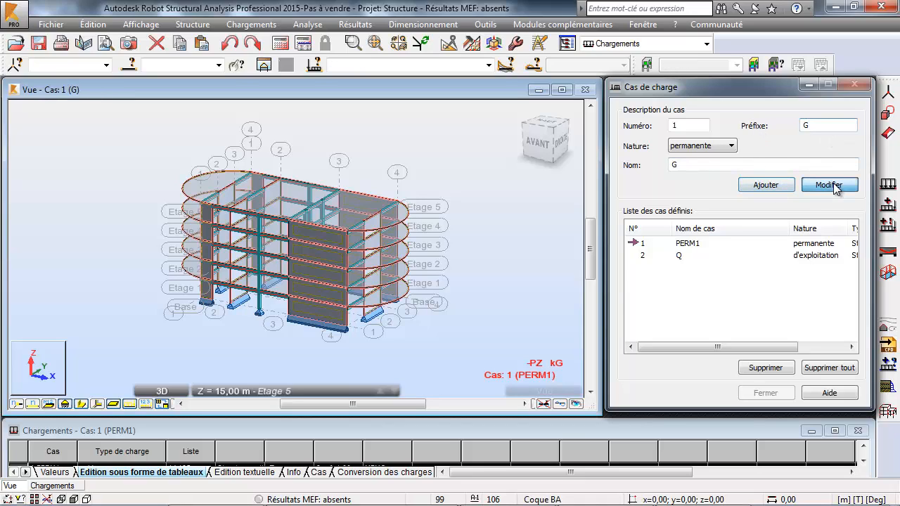
left_click(834, 189)
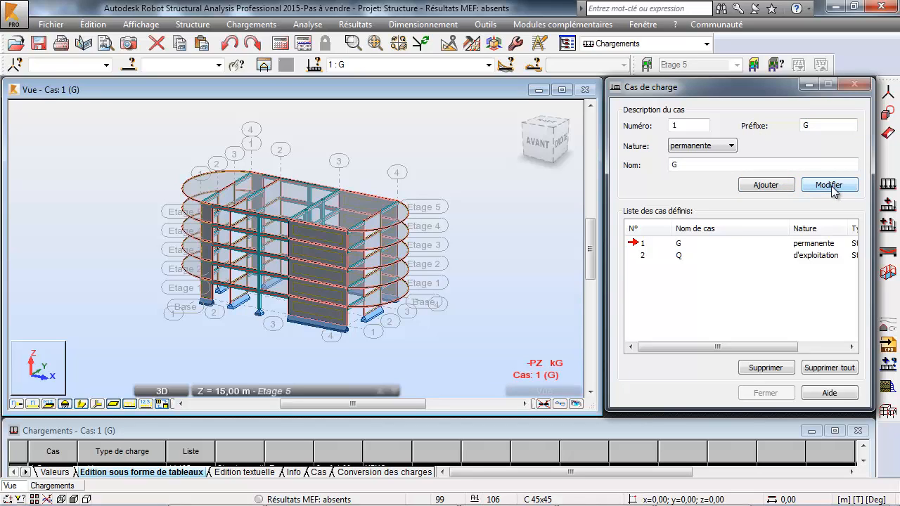
Open the uniform surface load definition for load case G
left_click(888, 185)
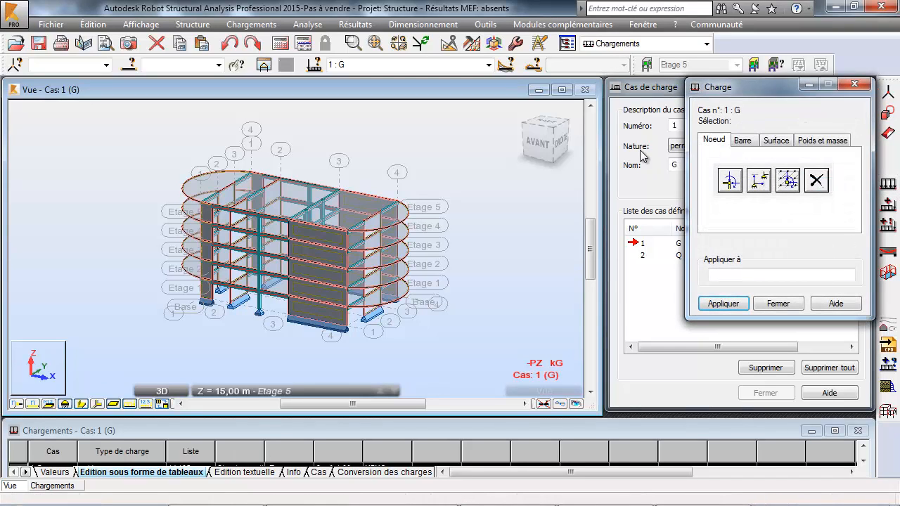
left_click(773, 142)
left_click(729, 180)
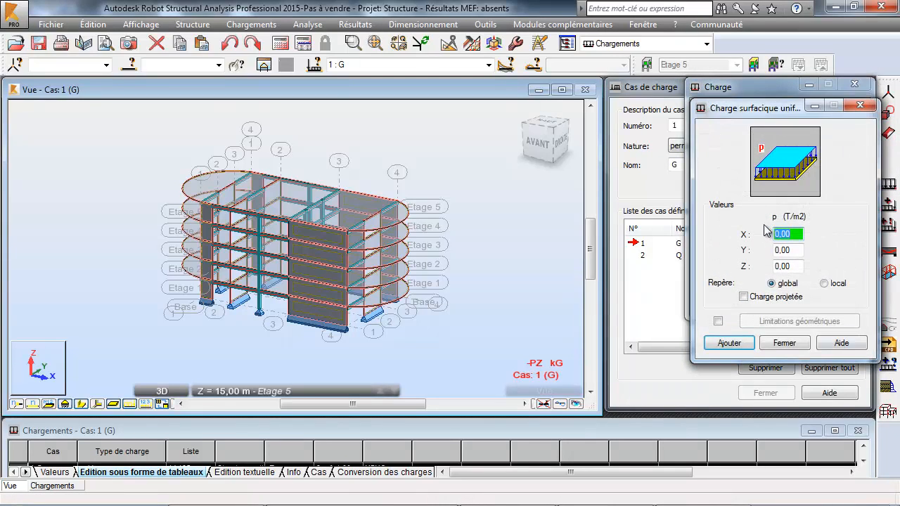
Check the force units in the job preferences and leave them without changes
left_click(485, 24)
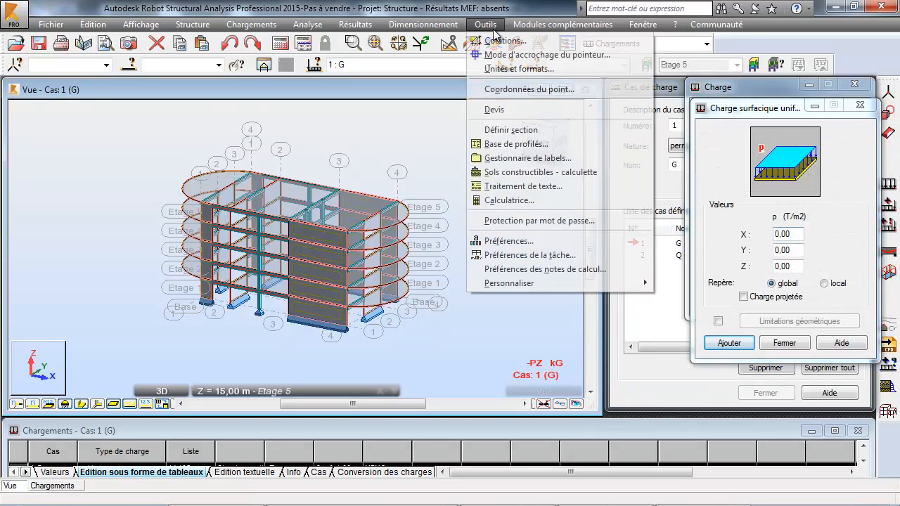
left_click(540, 255)
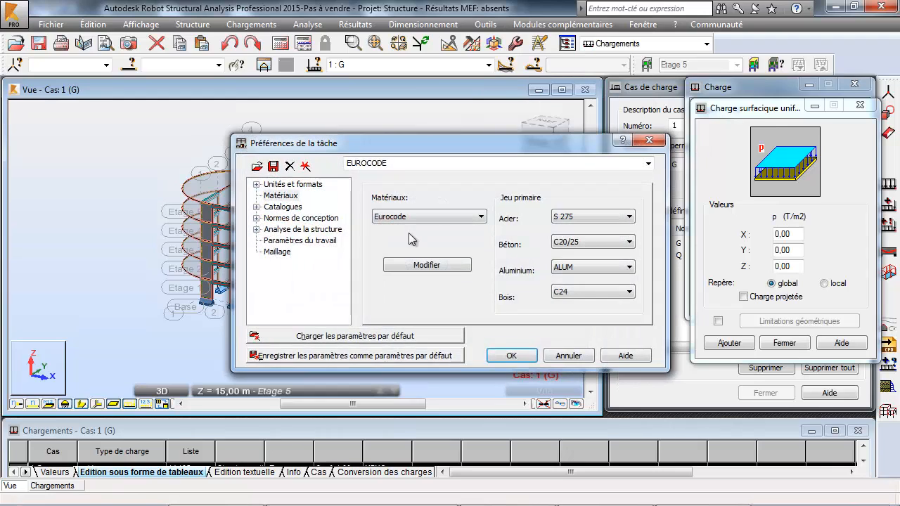
left_click(307, 186)
double_click(305, 186)
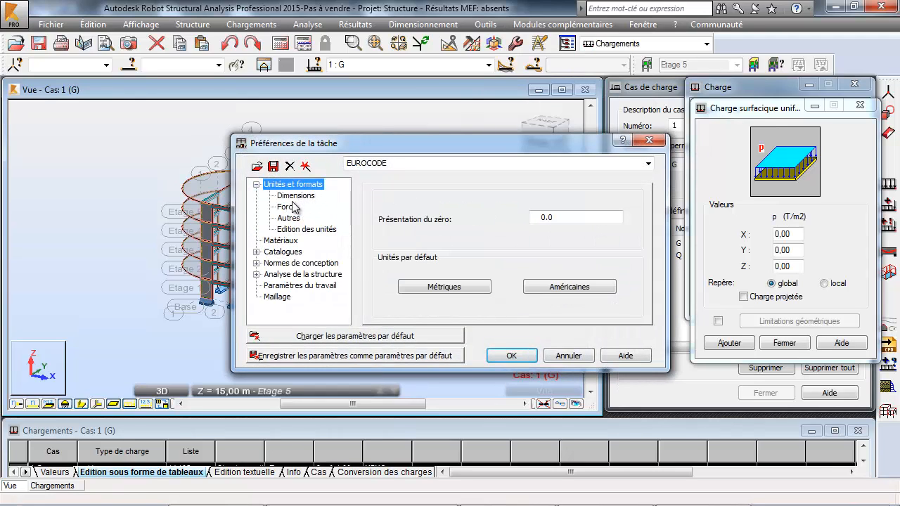
left_click(287, 207)
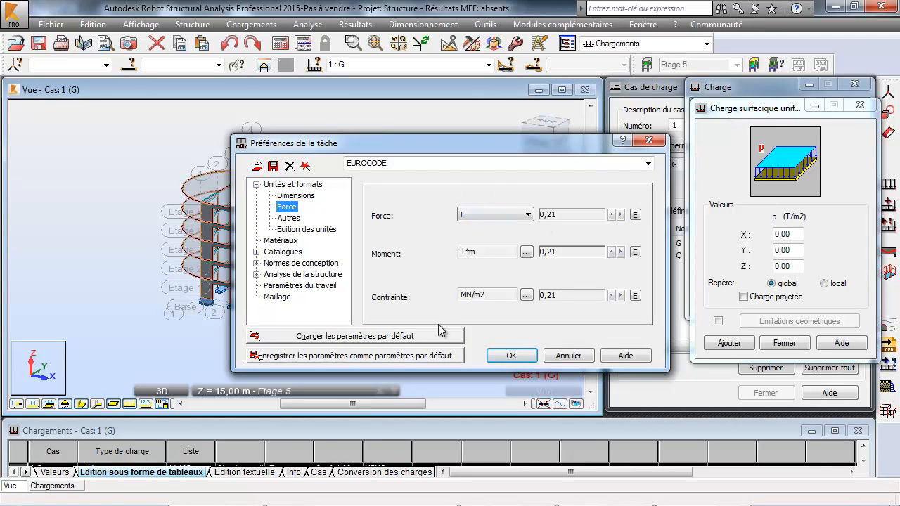
left_click(568, 356)
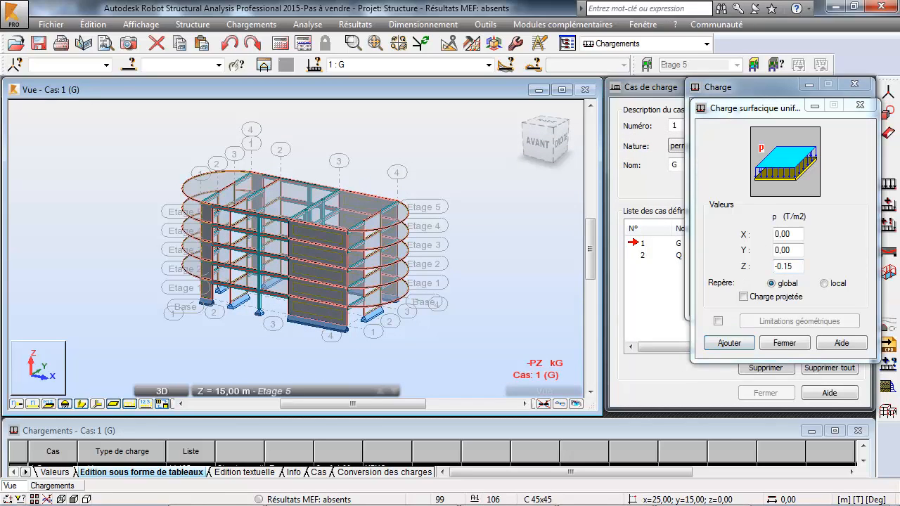
Add a uniform surface load of Z = -0.15 T/m2 in case G and apply it to the floor slabs of all five storeys
left_click(776, 346)
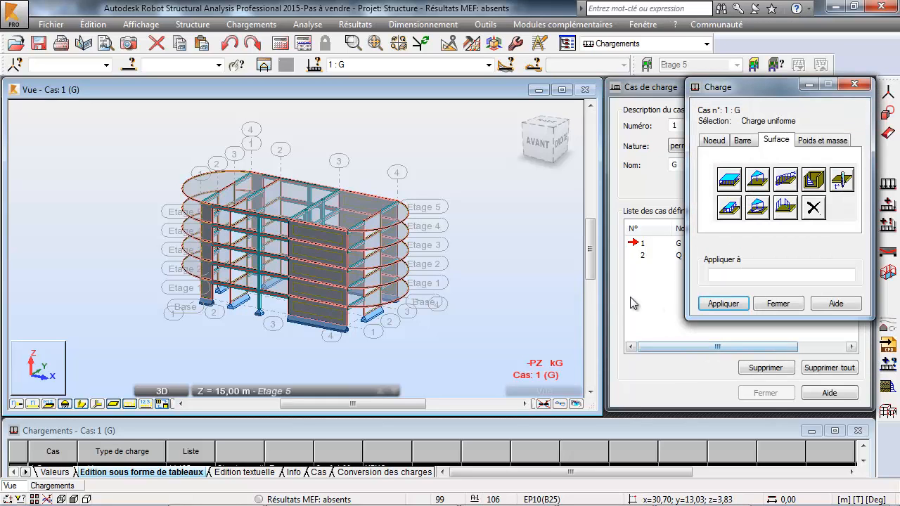
left_click(446, 342)
scroll(399, 297, "up", 5)
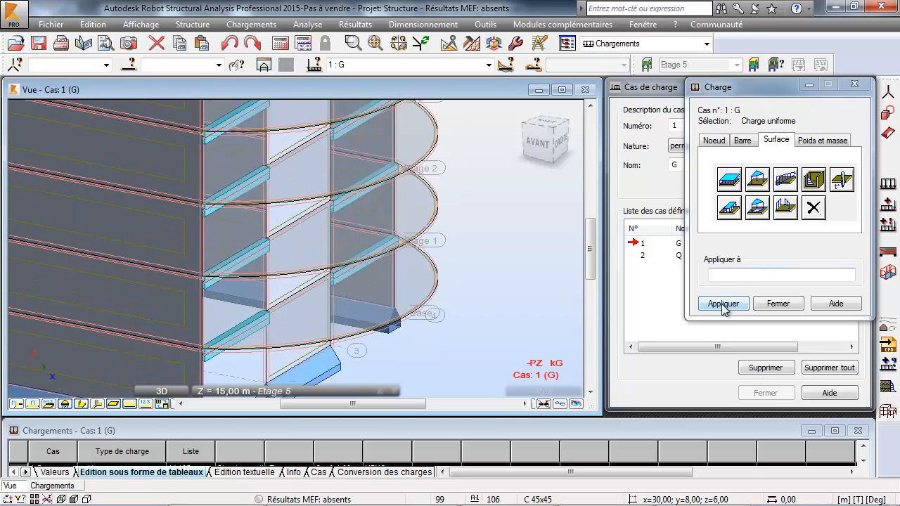
middle_click_drag(529, 266, 500, 318)
scroll(541, 276, "down", 2)
scroll(533, 286, "down", 2)
right_click(503, 199)
left_click(501, 222)
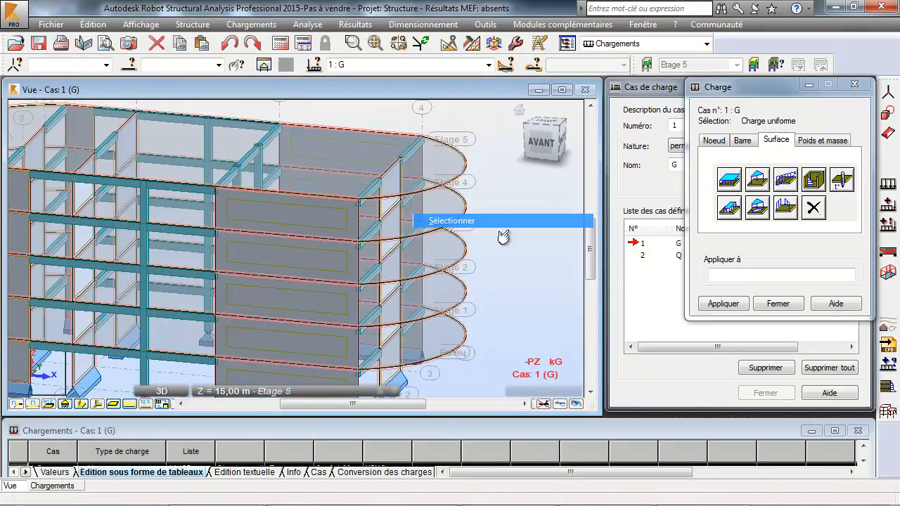
scroll(507, 237, "down", 2)
middle_click_drag(508, 237, 483, 215)
left_click_drag(478, 339, 441, 137)
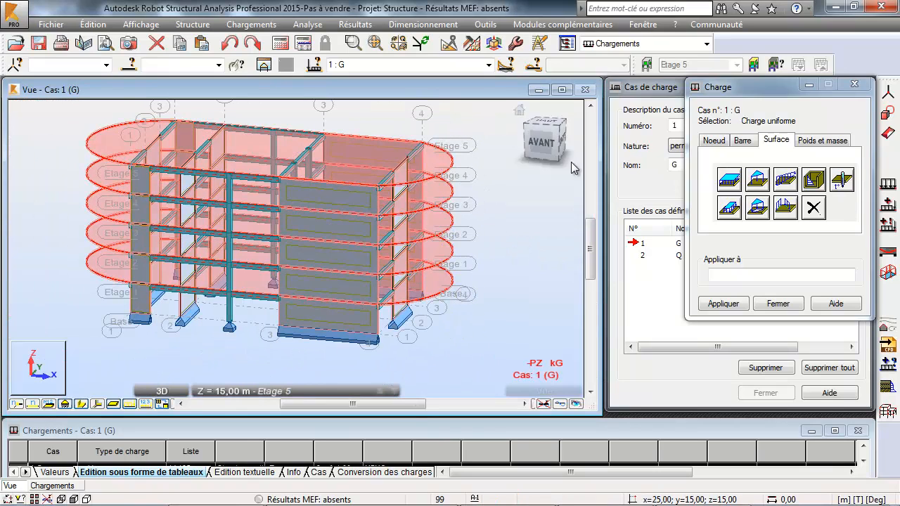
left_click(721, 307)
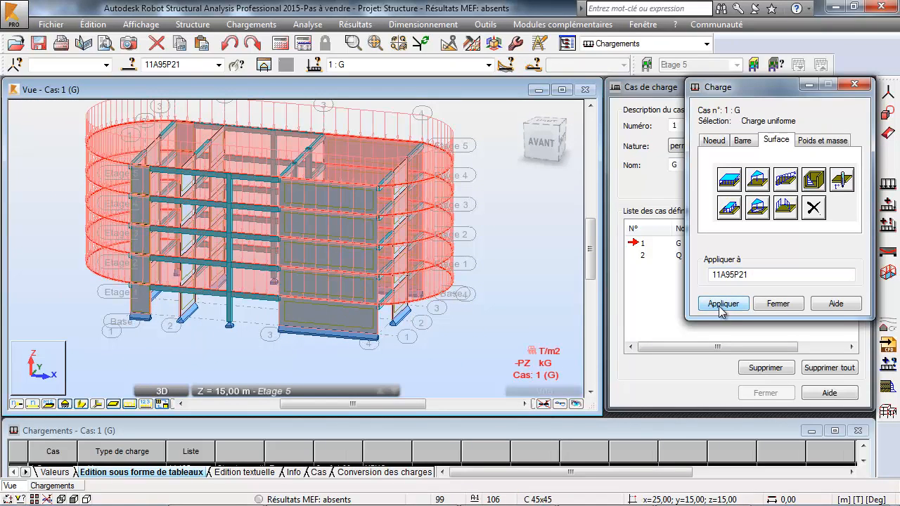
In case Q, apply a uniform surface load of Z = -0.25 T/m2 to all floor slabs and finish defining loads
left_click(488, 64)
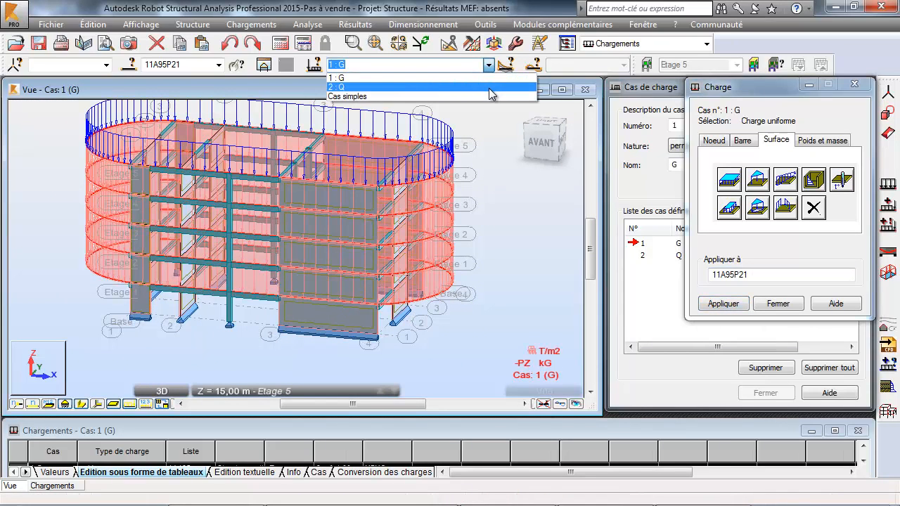
left_click(336, 88)
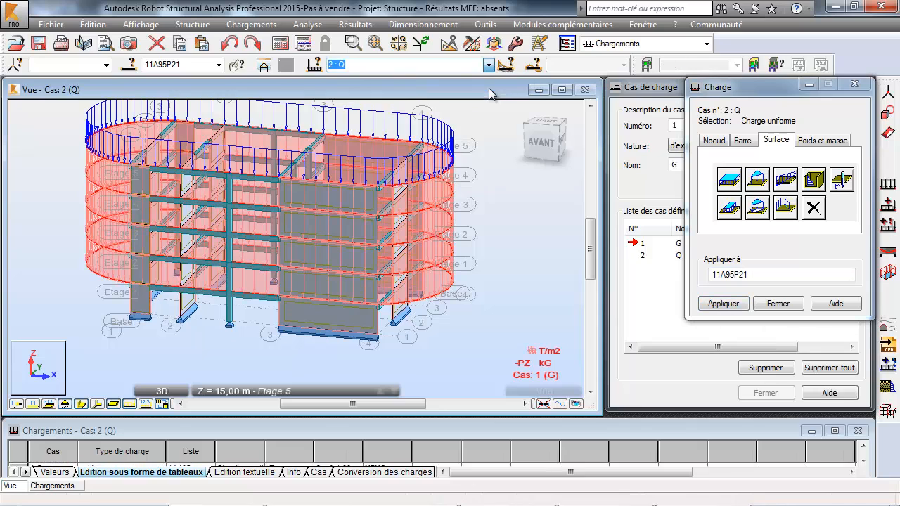
left_click(728, 181)
left_click_drag(799, 267, 731, 269)
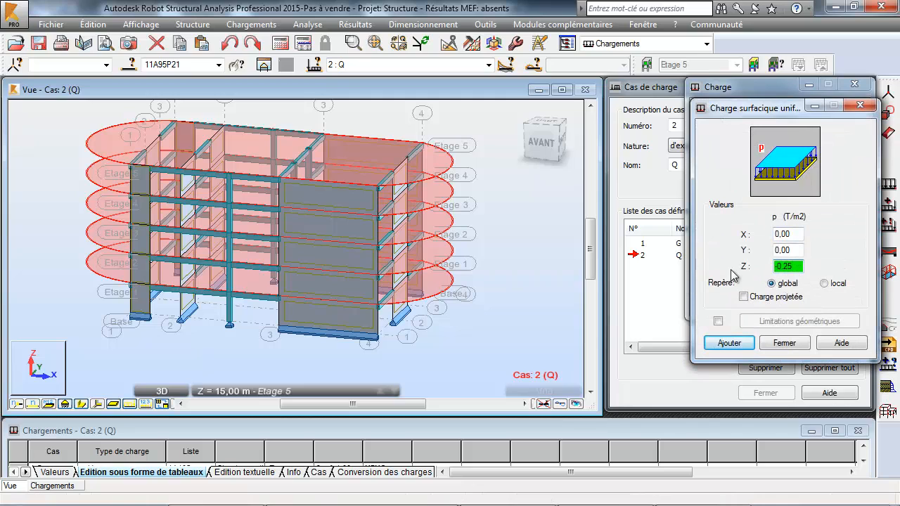
left_click(729, 343)
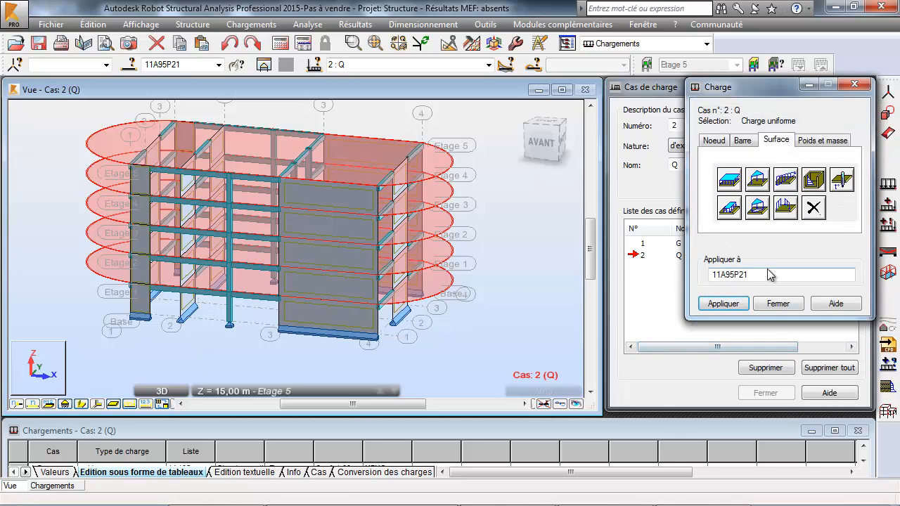
left_click_drag(540, 332, 478, 141)
left_click(729, 305)
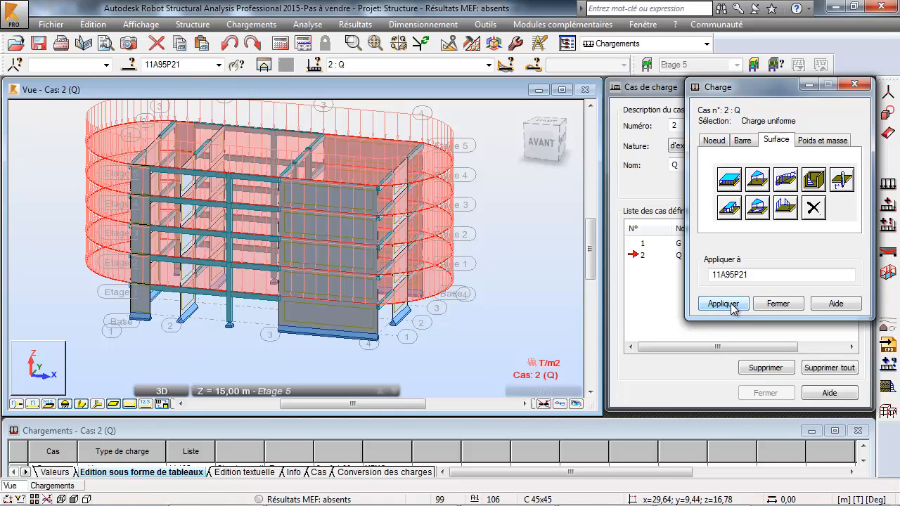
left_click(777, 304)
Display load case G on the structure
middle_click_drag(523, 263, 497, 288)
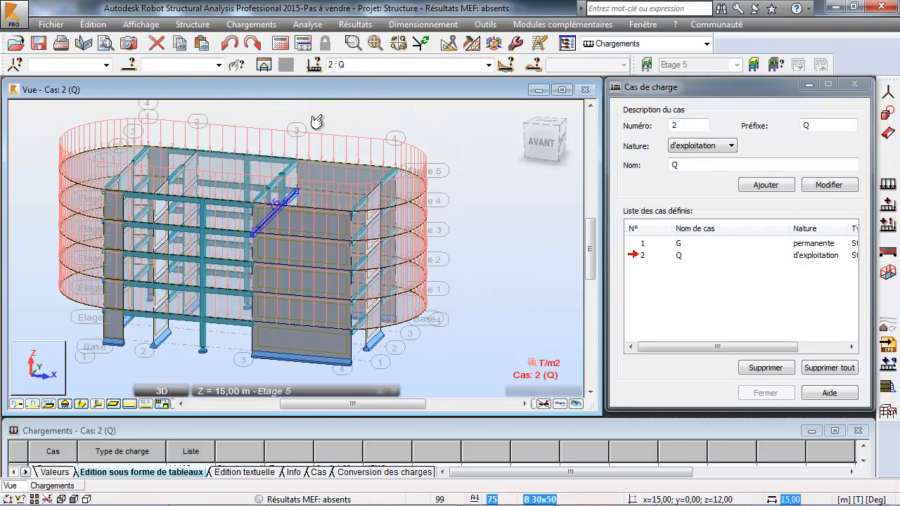
left_click(491, 66)
left_click(479, 79)
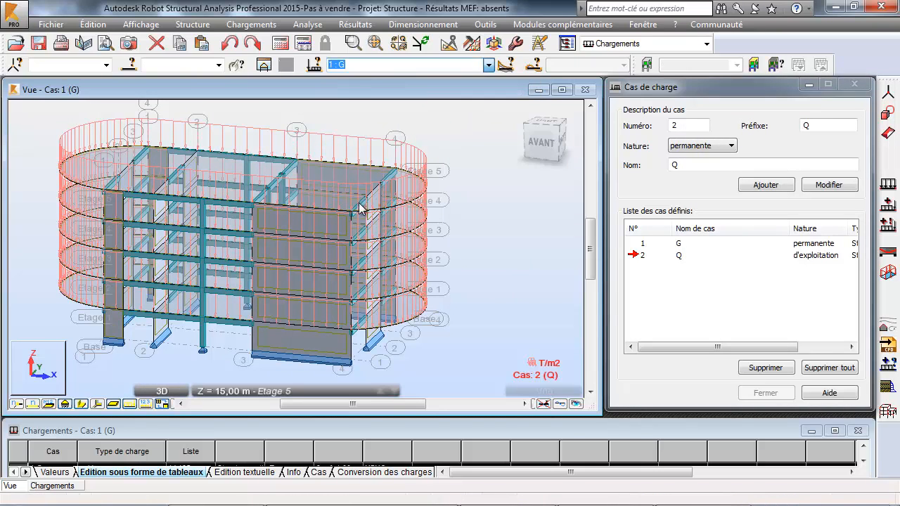
Display the load value labels on the structure and review the load table entries for cases G and Q
left_click(145, 404)
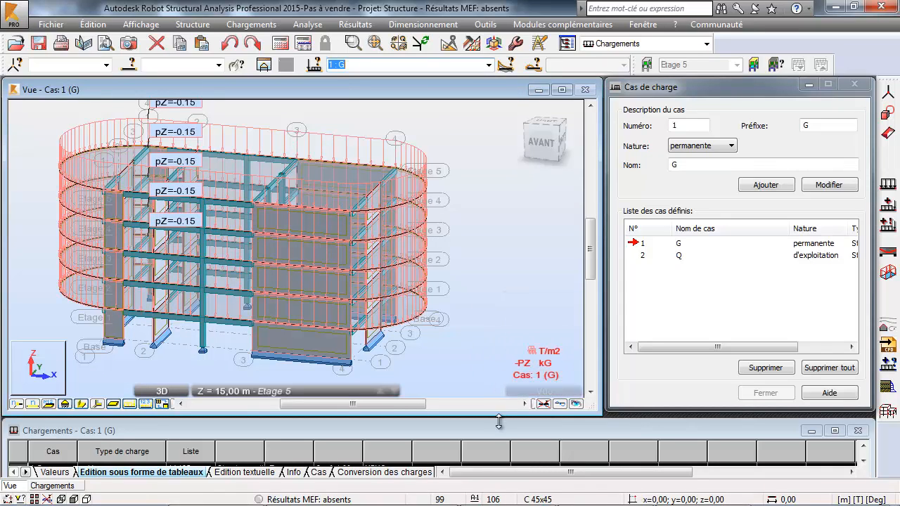
left_click_drag(499, 421, 496, 363)
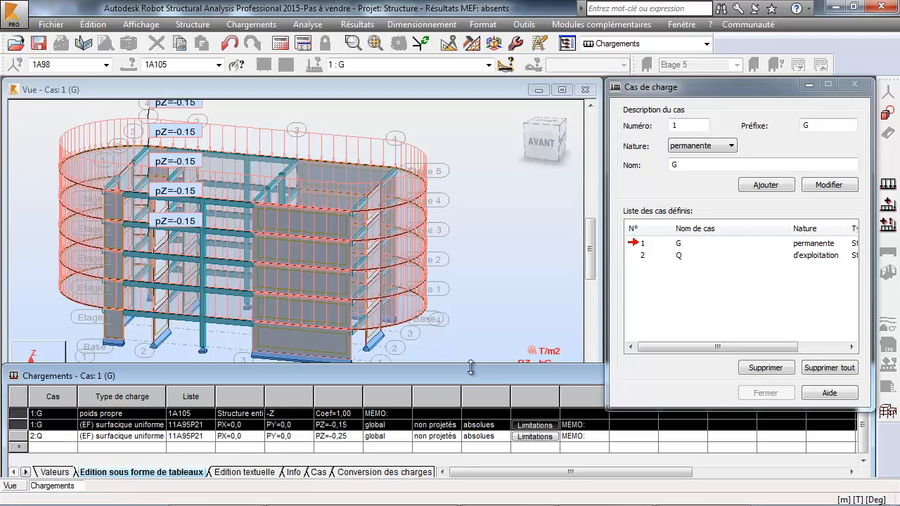
left_click_drag(464, 364, 463, 426)
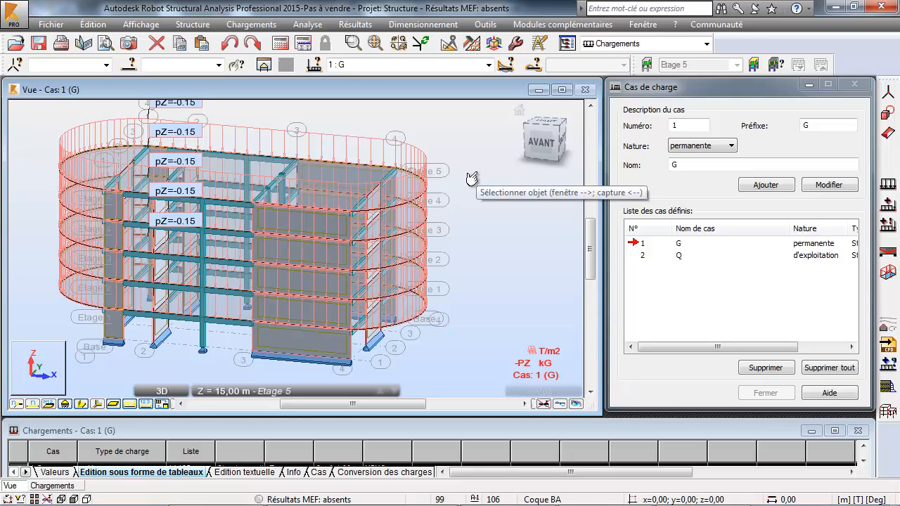
In the calculation options, convert case 1 with coefficient 1 and case 2 with coefficient 0.3 to global mass, conversion direction Z-
left_click(304, 45)
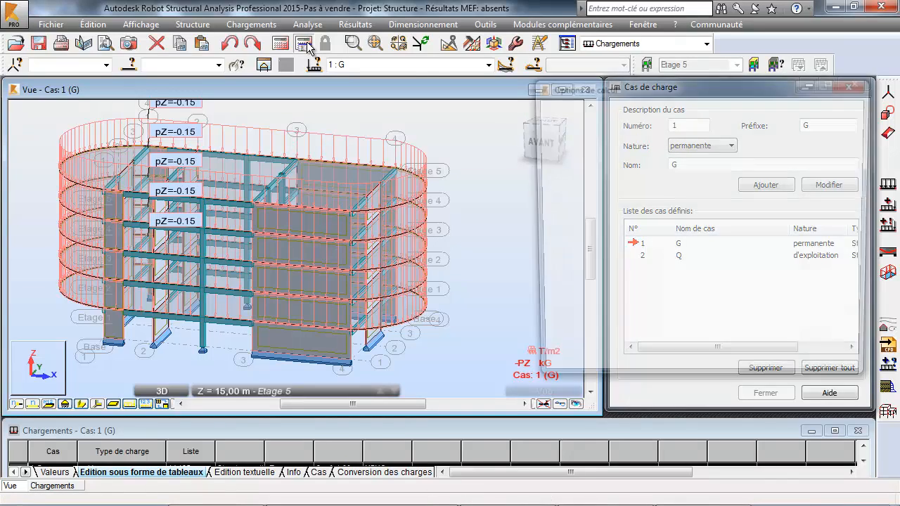
left_click_drag(694, 92, 526, 81)
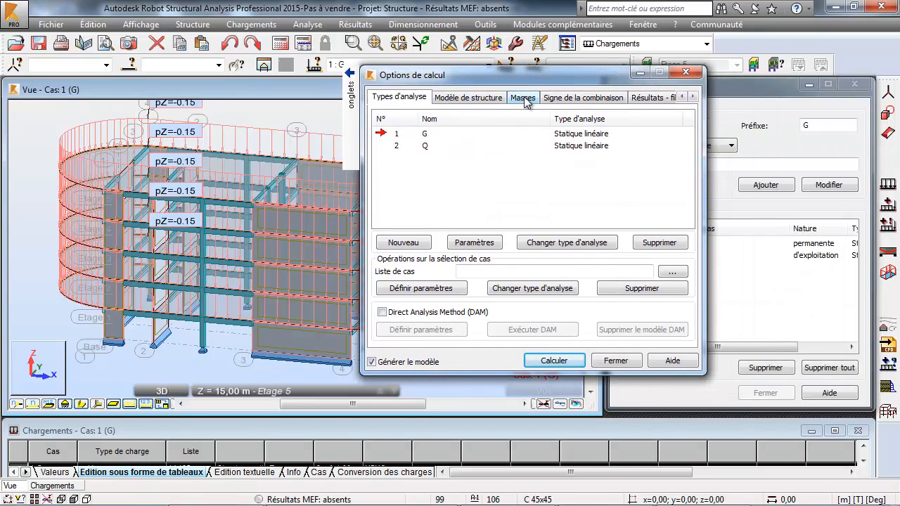
left_click(524, 97)
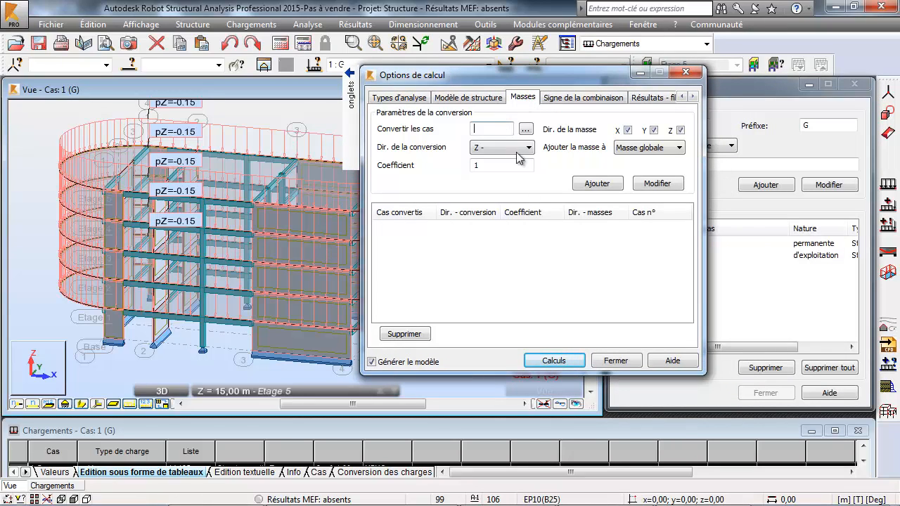
type("1")
left_click(665, 149)
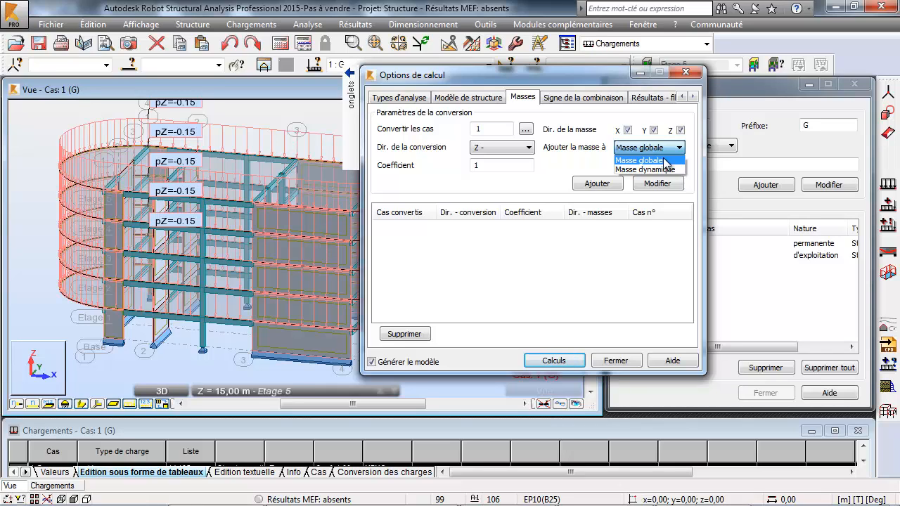
left_click(665, 161)
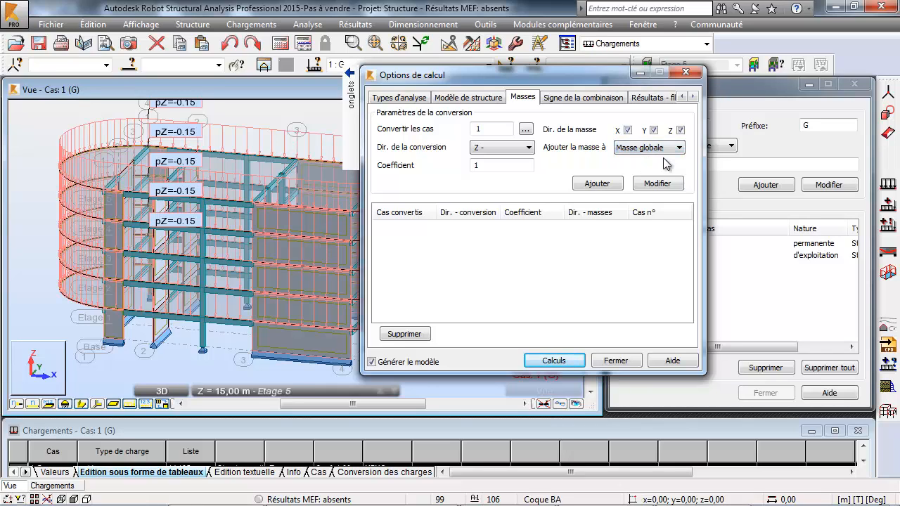
left_click(590, 185)
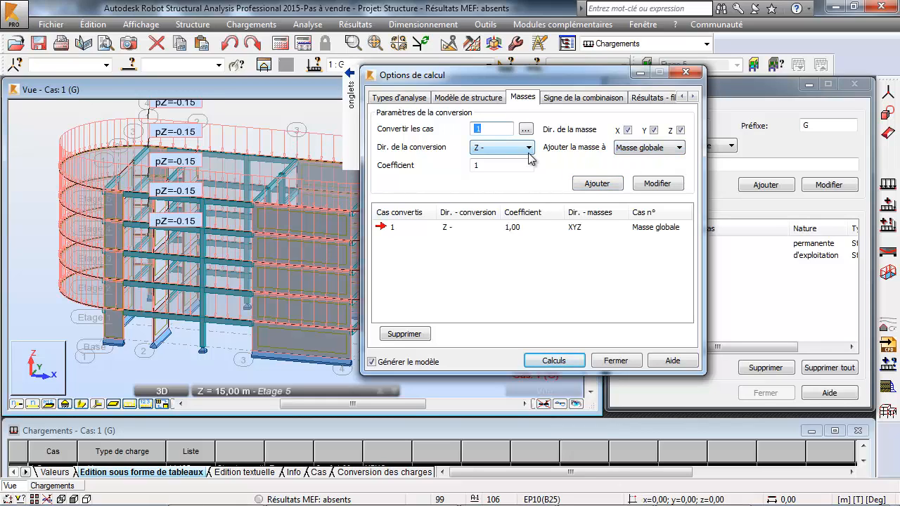
left_click_drag(503, 165, 448, 178)
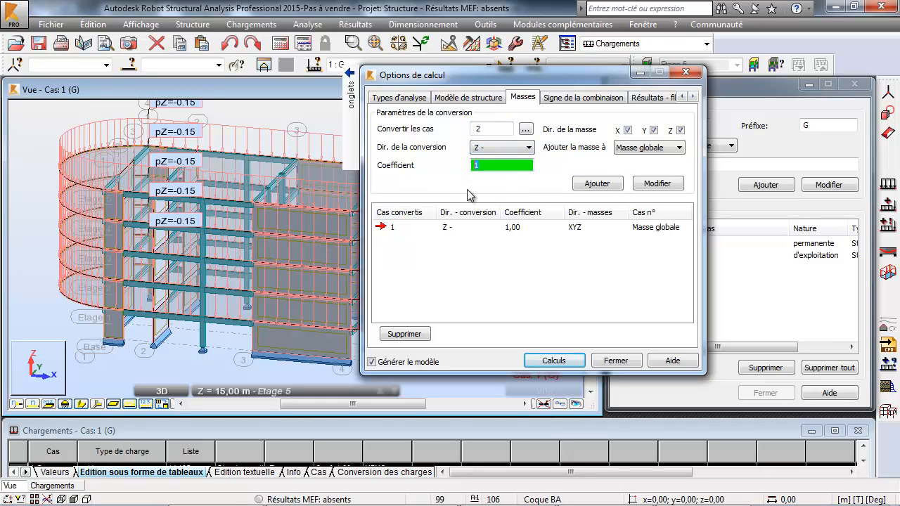
left_click(598, 184)
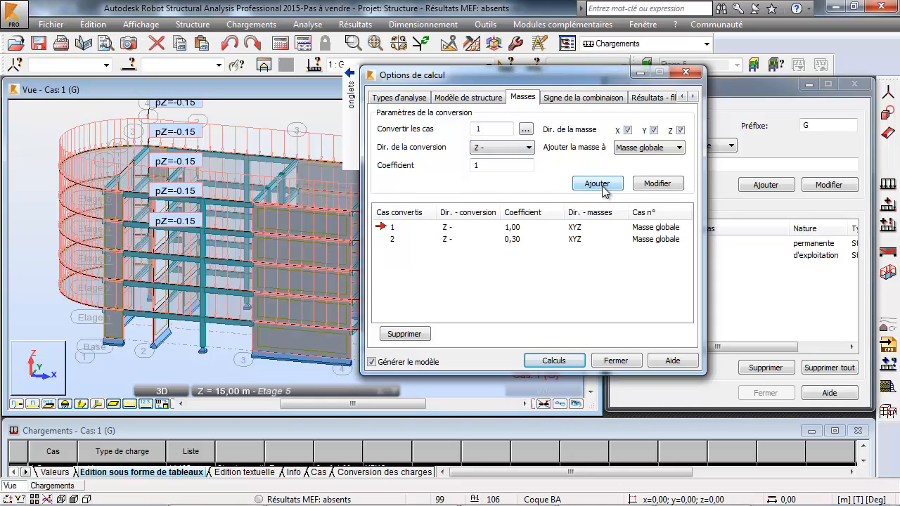
Create a new analysis case named Modale of the modal type with automatic definition of seismic cases
left_click(412, 103)
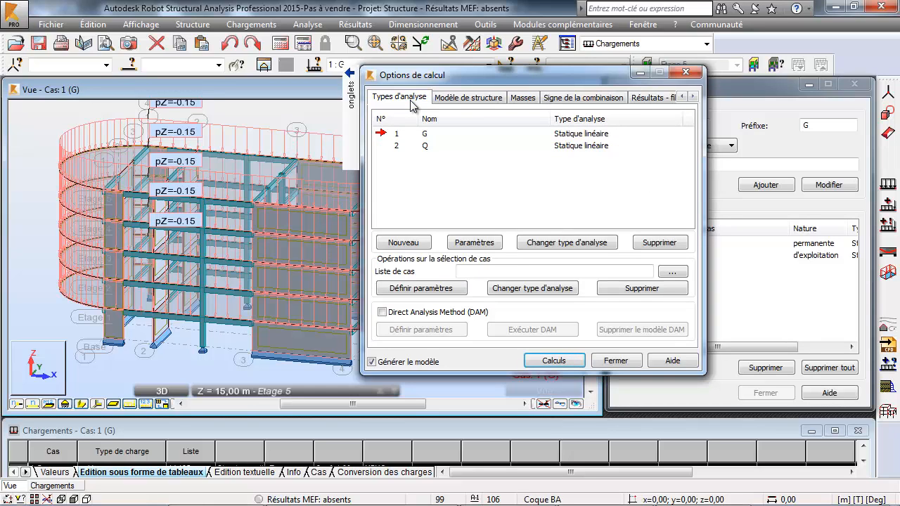
left_click(403, 243)
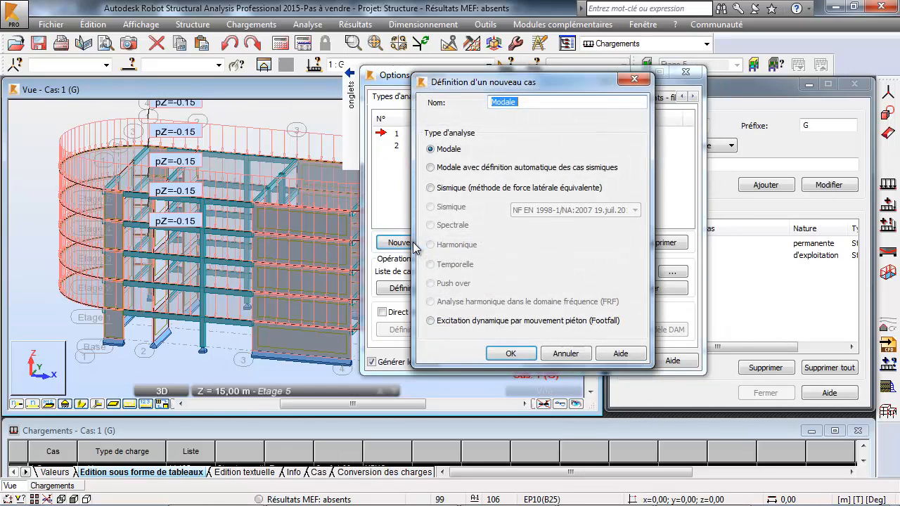
left_click(450, 167)
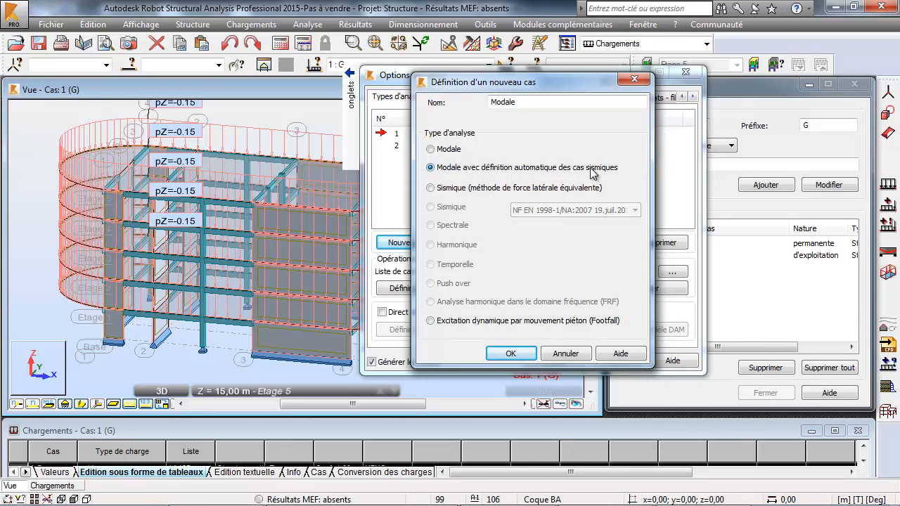
left_click(511, 354)
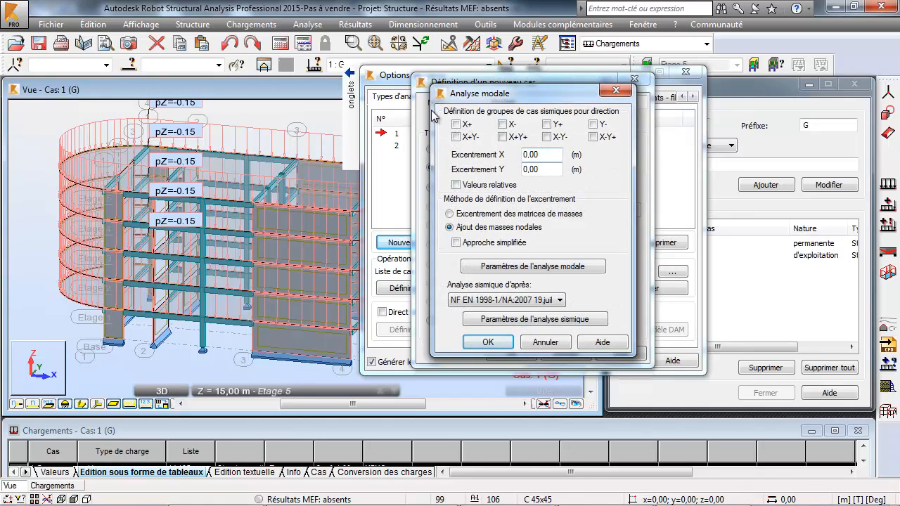
Enable seismic case groups X+, X-, Y+ and Y- and set relative eccentricities of 5% in X and Y
left_click(457, 124)
left_click(502, 124)
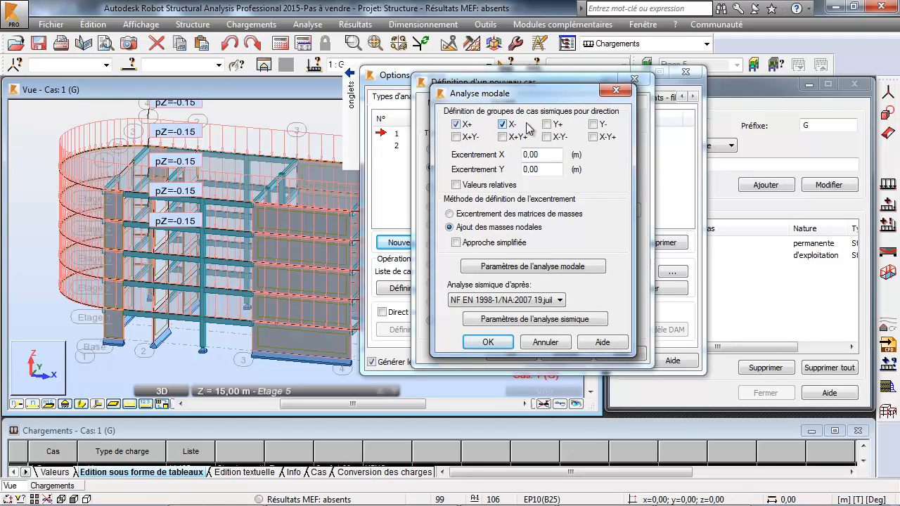
left_click(547, 124)
left_click(470, 186)
type("5")
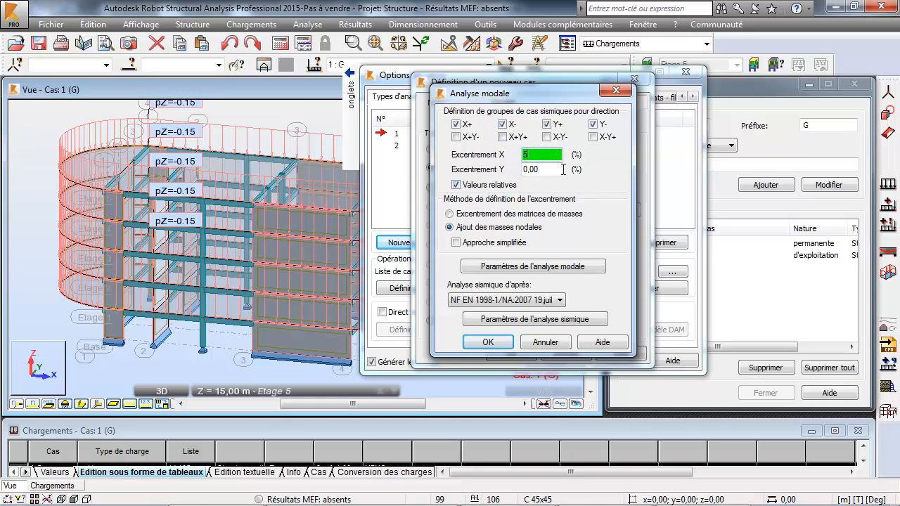
key("Tab")
type("5")
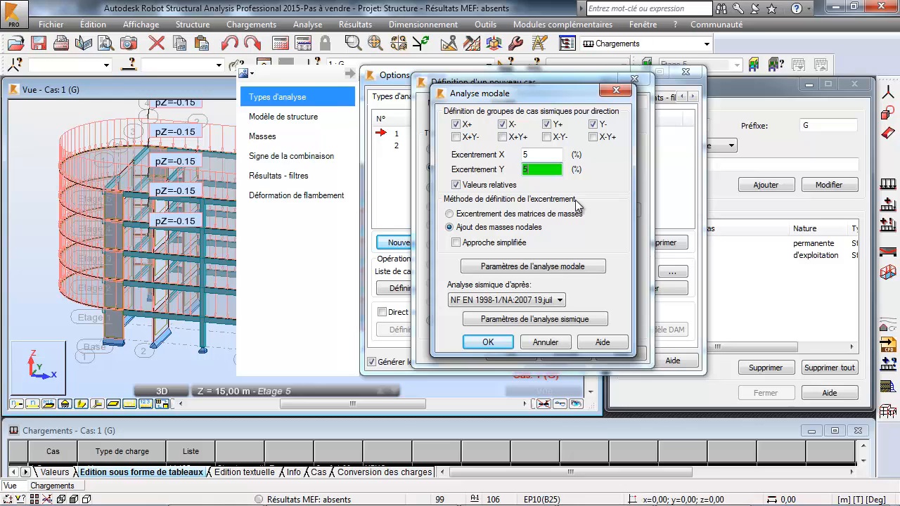
left_click(543, 153)
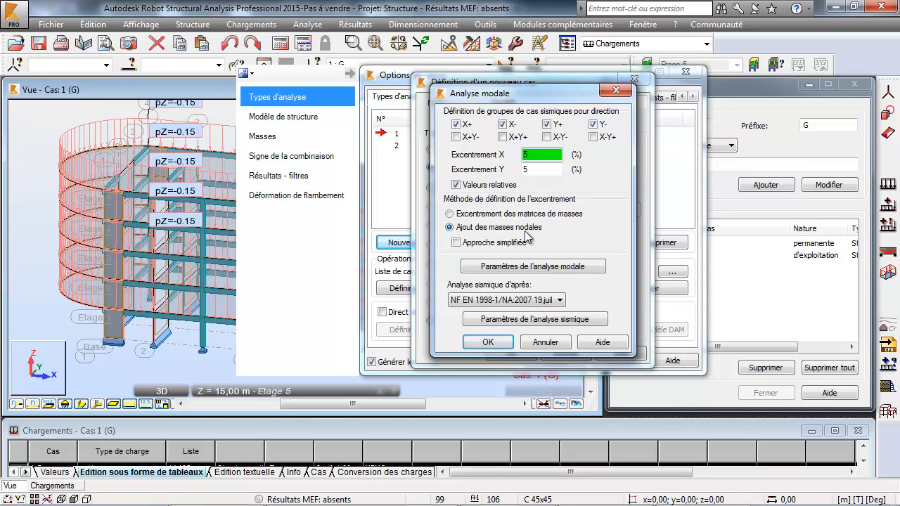
In the advanced modal analysis parameters, neglect the density, set the damping to 0.04 and the number of modes to 30
left_click(550, 266)
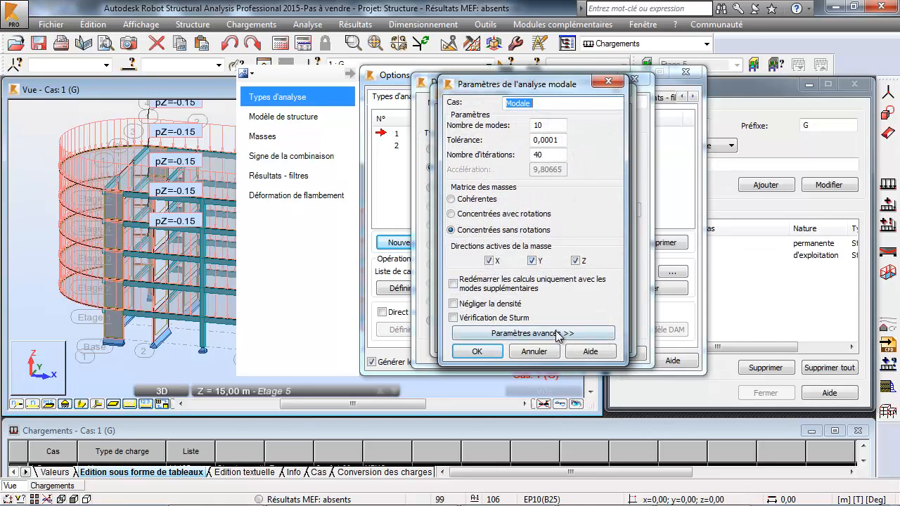
left_click(557, 336)
left_click_drag(632, 83, 585, 40)
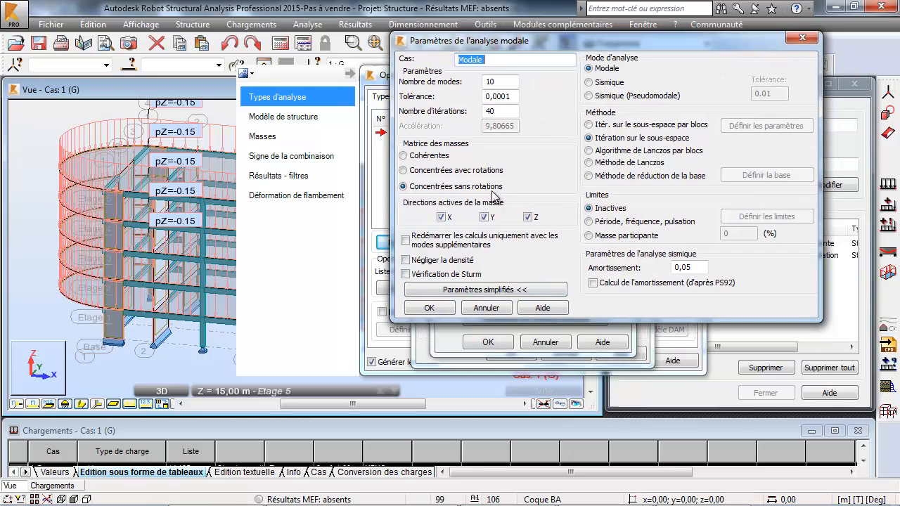
left_click(423, 262)
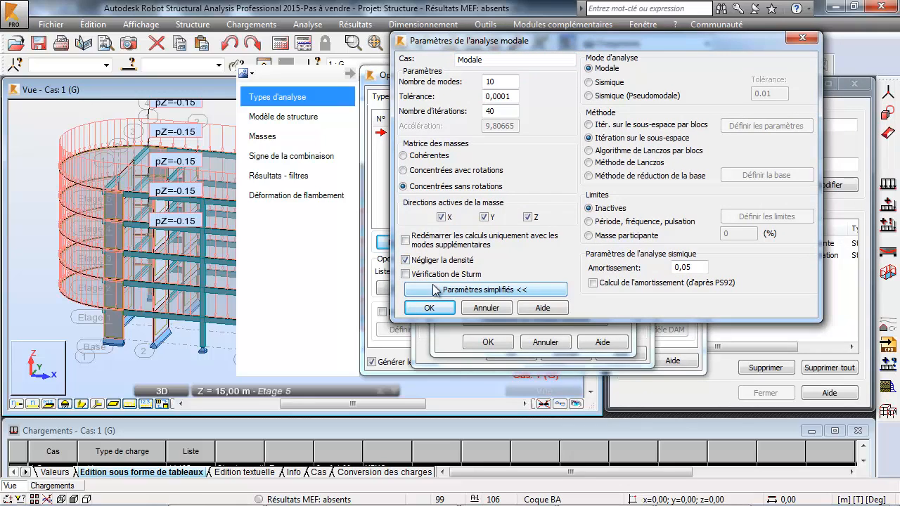
double_click(692, 267)
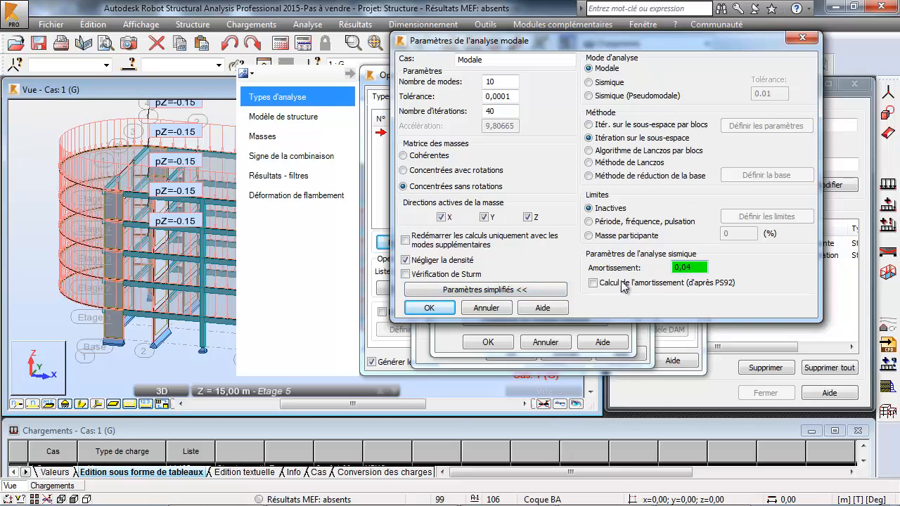
double_click(500, 83)
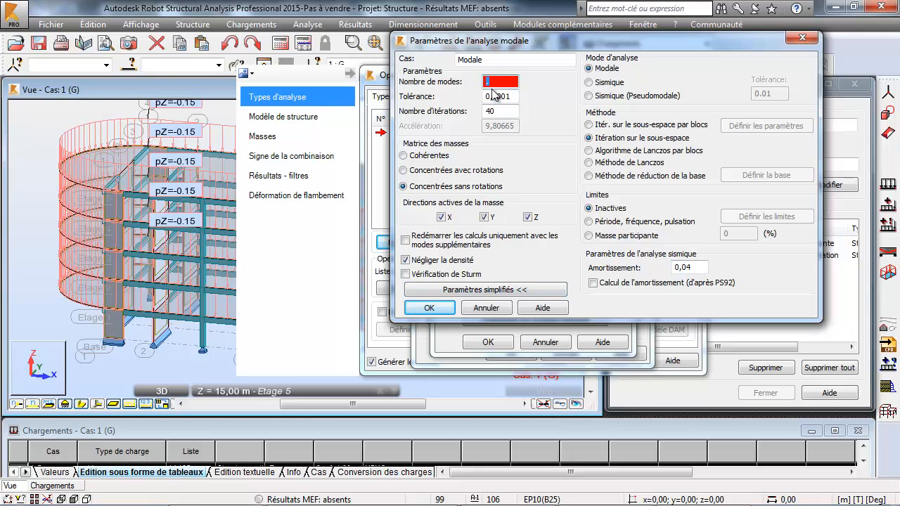
type("30")
left_click(430, 308)
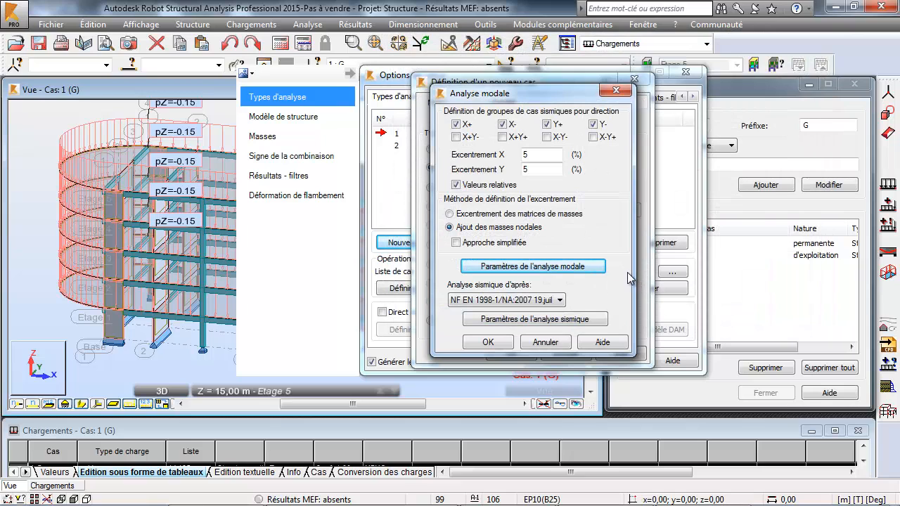
In the seismic analysis parameters, choose department ALPES-MARITIMES, seismic zone Moyenne and importance class IV
left_click(573, 318)
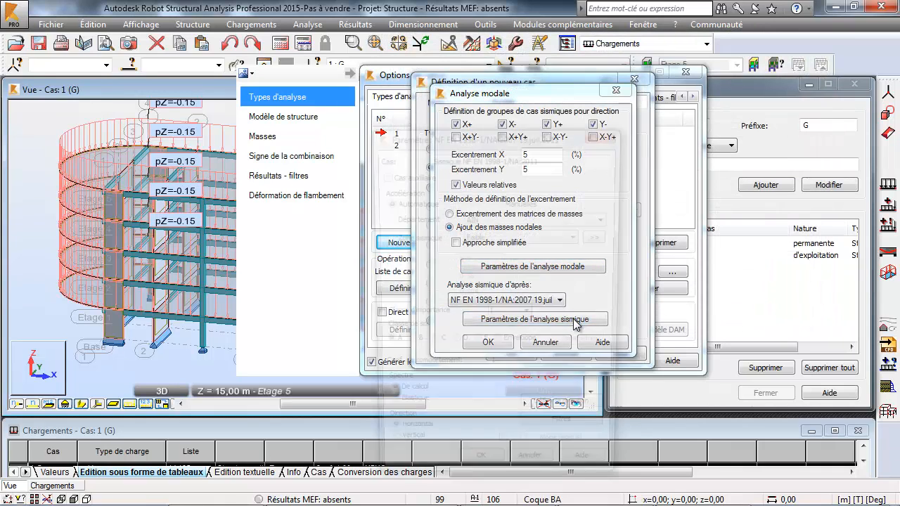
left_click(510, 217)
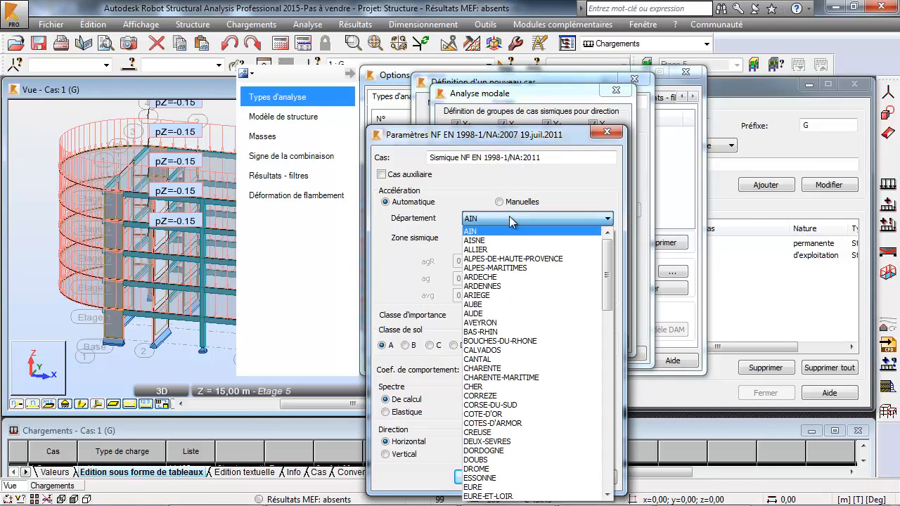
left_click(514, 267)
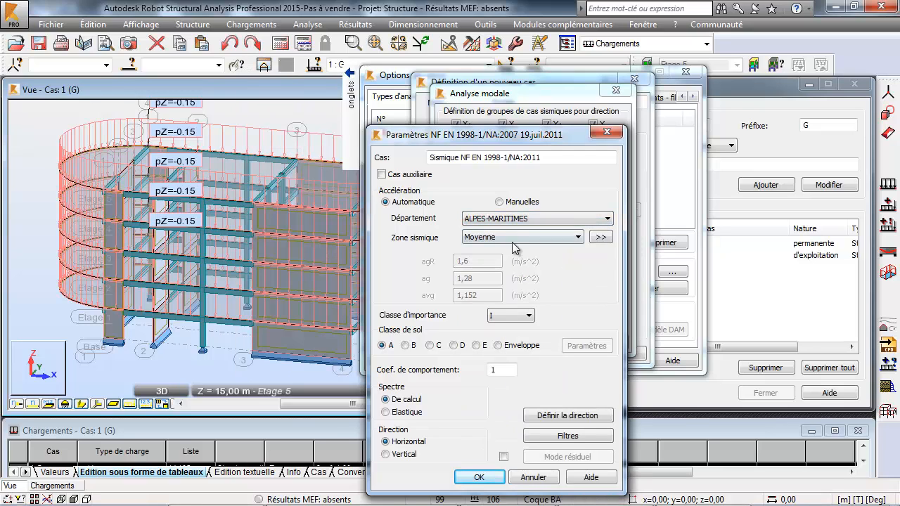
left_click(519, 238)
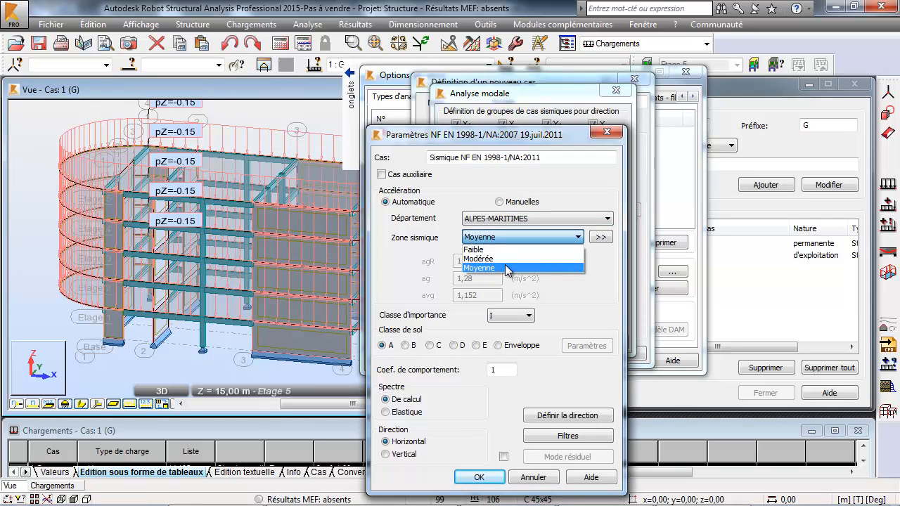
left_click(507, 268)
left_click(518, 316)
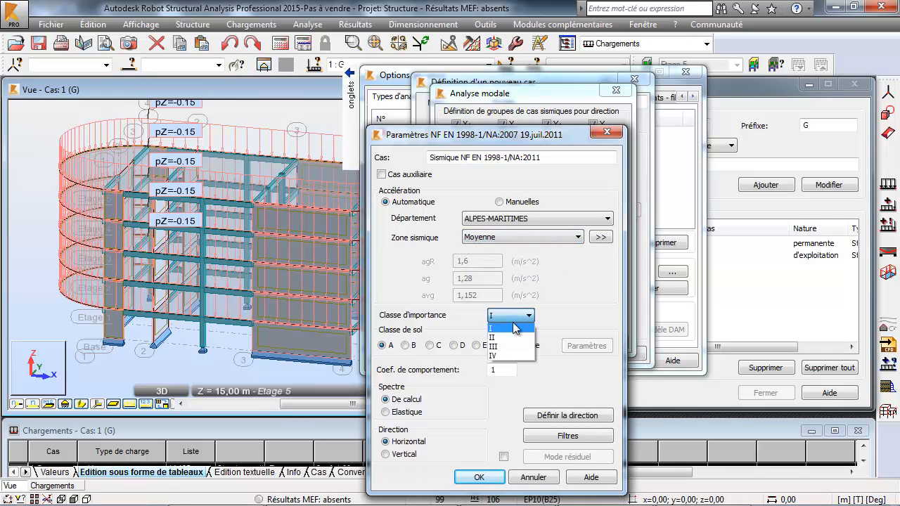
left_click(512, 356)
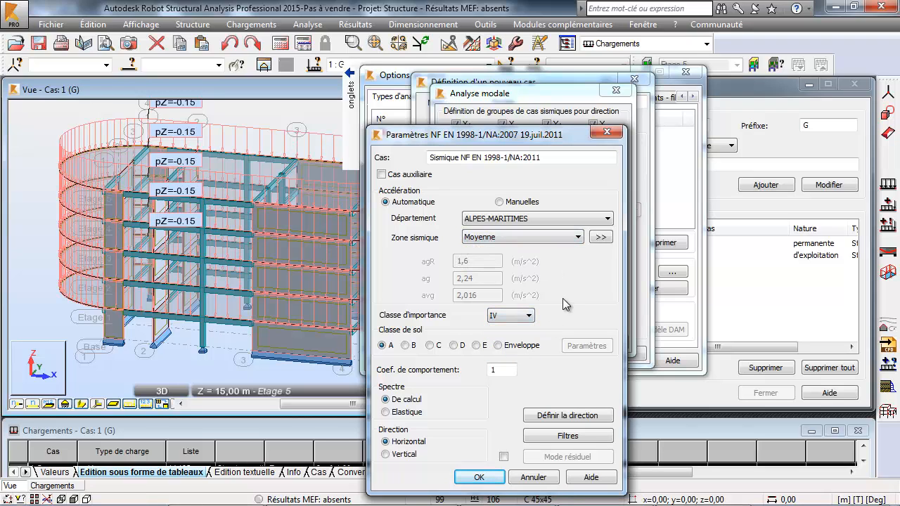
Set the seismic behaviour coefficient to 1.5 and enable the residual mode
left_click_drag(542, 135, 587, 81)
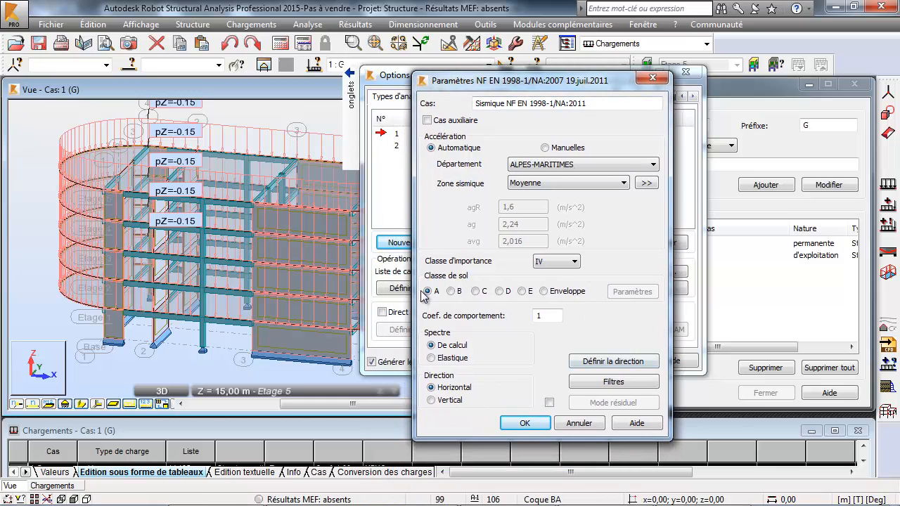
double_click(544, 317)
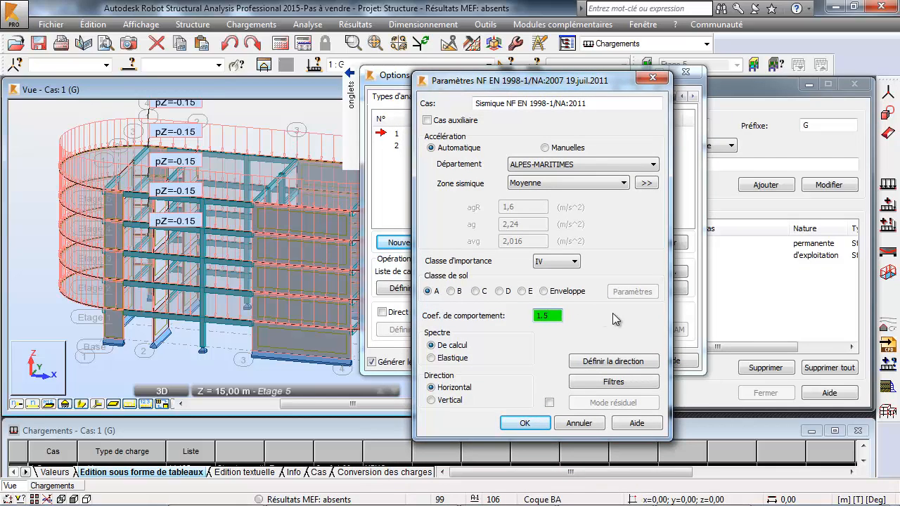
left_click(549, 402)
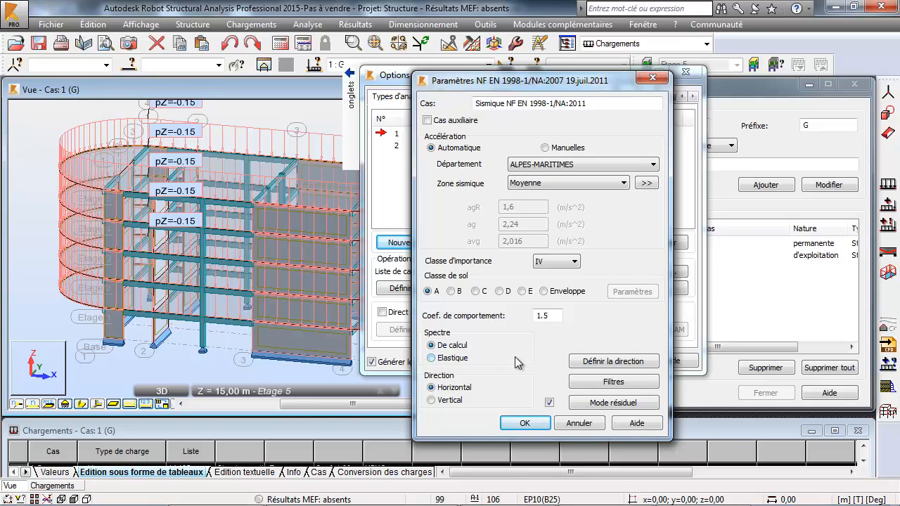
Activate Newmark combination groups 1, 2 and 3 in the seismic direction settings and confirm the seismic parameters and modal analysis definition
left_click(623, 362)
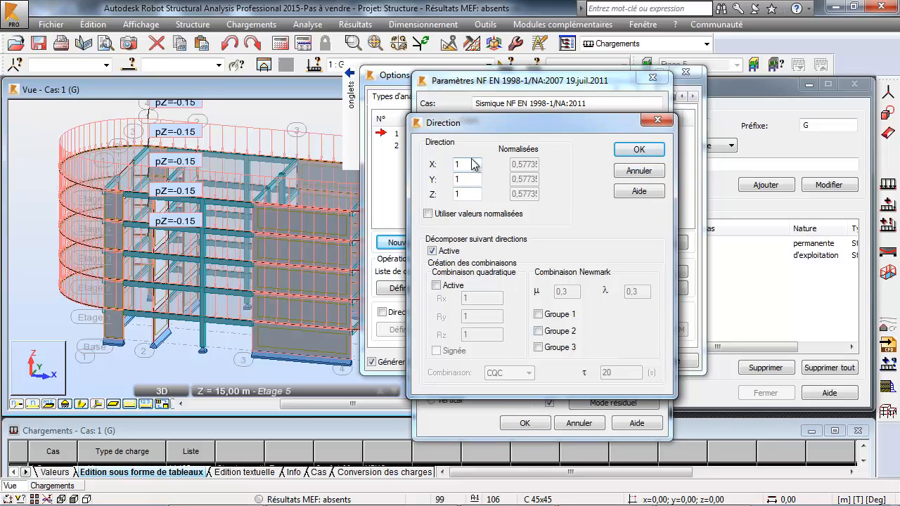
left_click(539, 314)
left_click(539, 331)
left_click(545, 347)
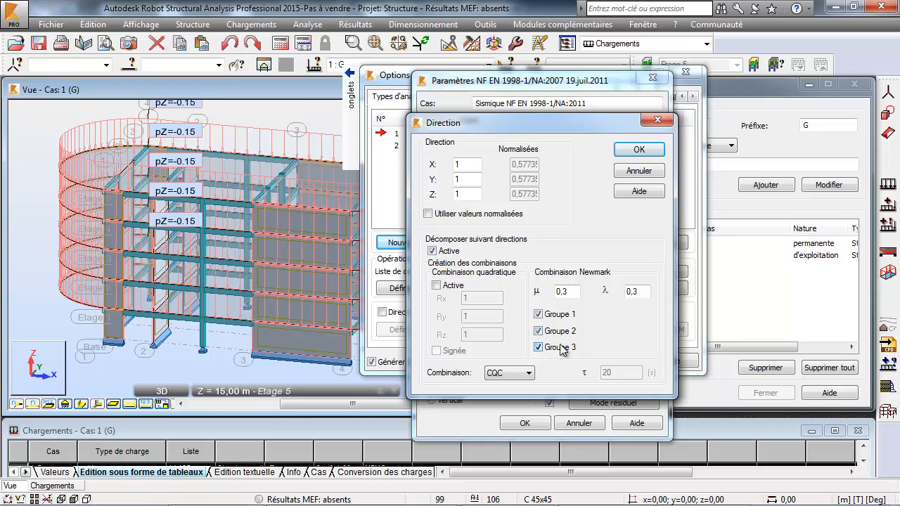
left_click(636, 152)
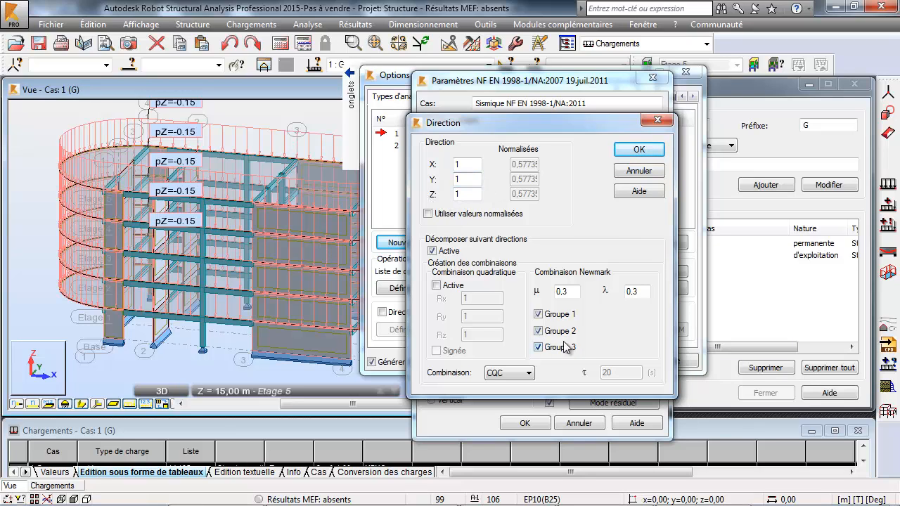
left_click(639, 149)
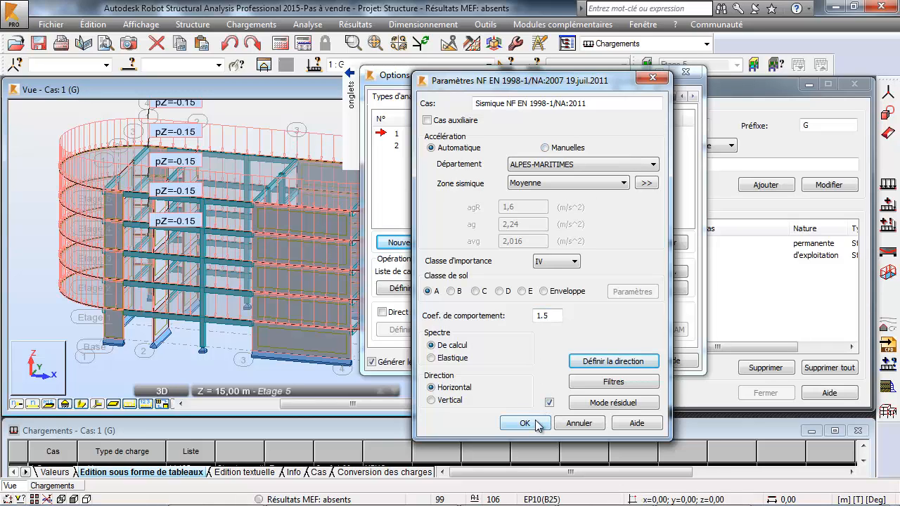
left_click(525, 423)
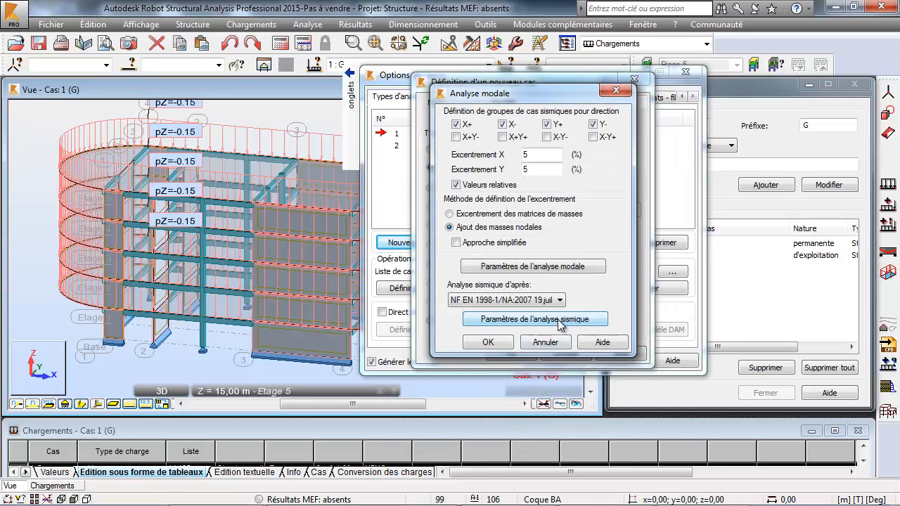
left_click(498, 345)
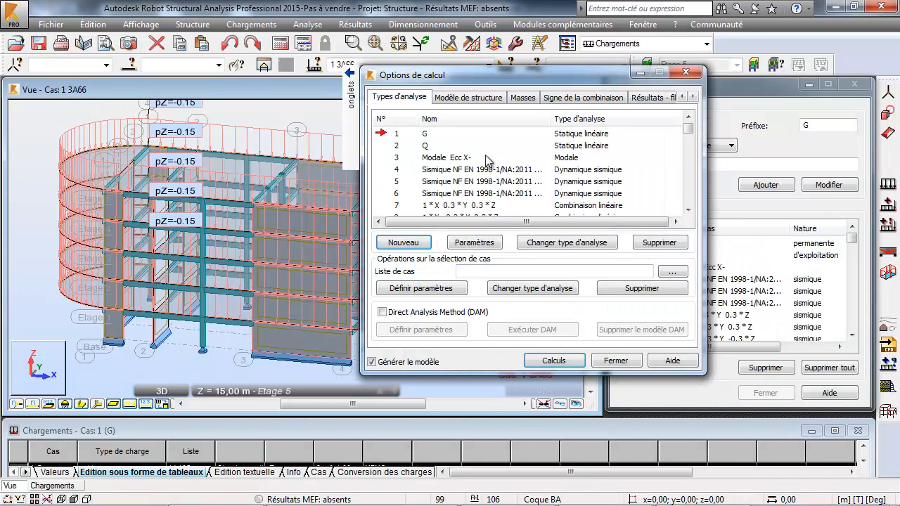
Inspect the advanced parameters and mass eccentricity definition of the modal case Ecc X- without changing them
left_click(395, 158)
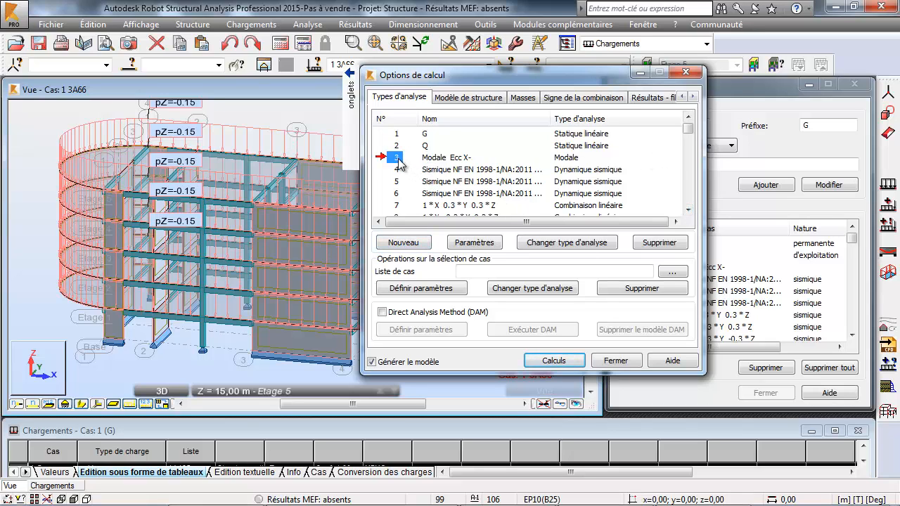
double_click(398, 160)
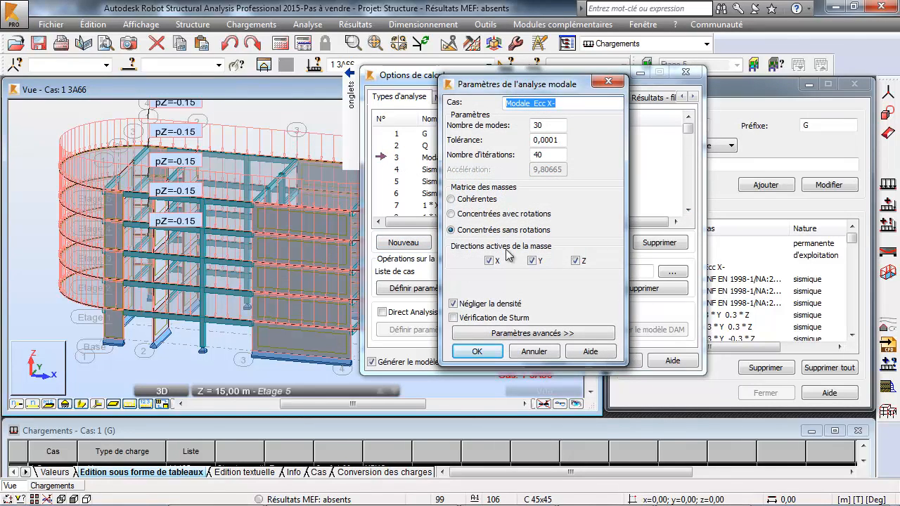
left_click(554, 334)
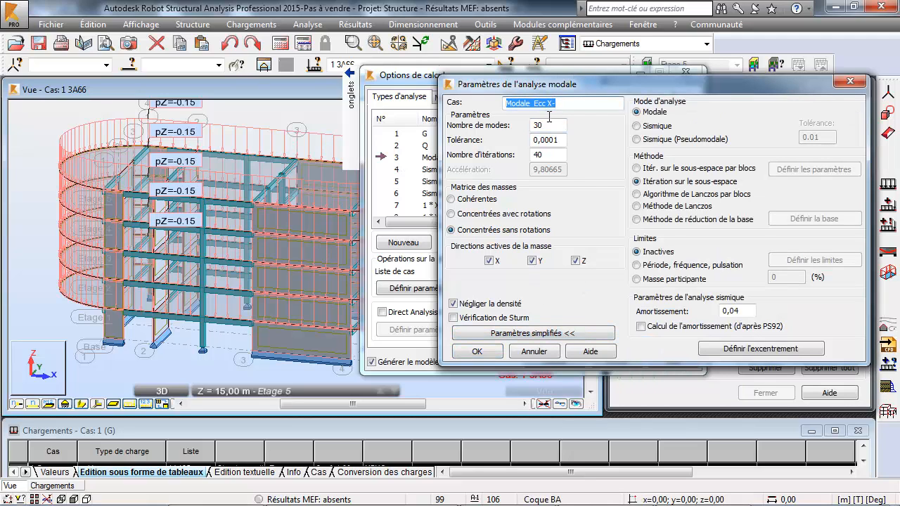
left_click(757, 349)
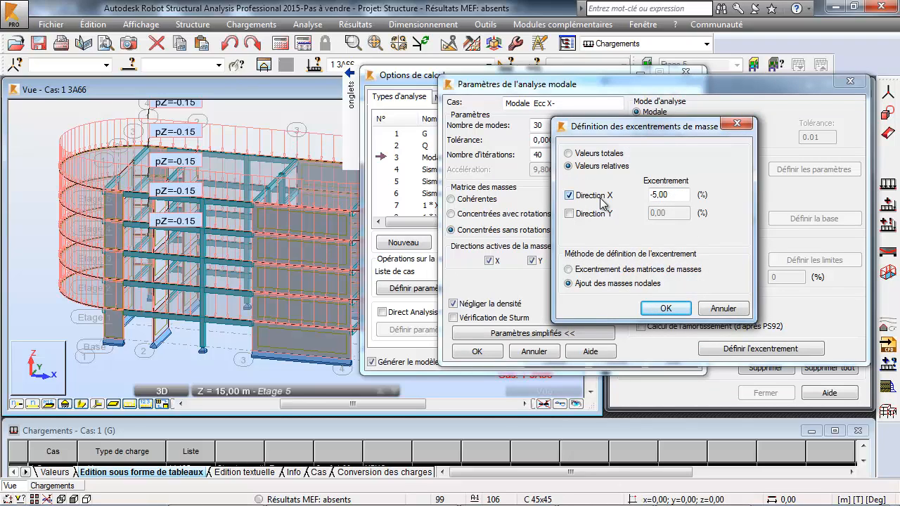
left_click(722, 308)
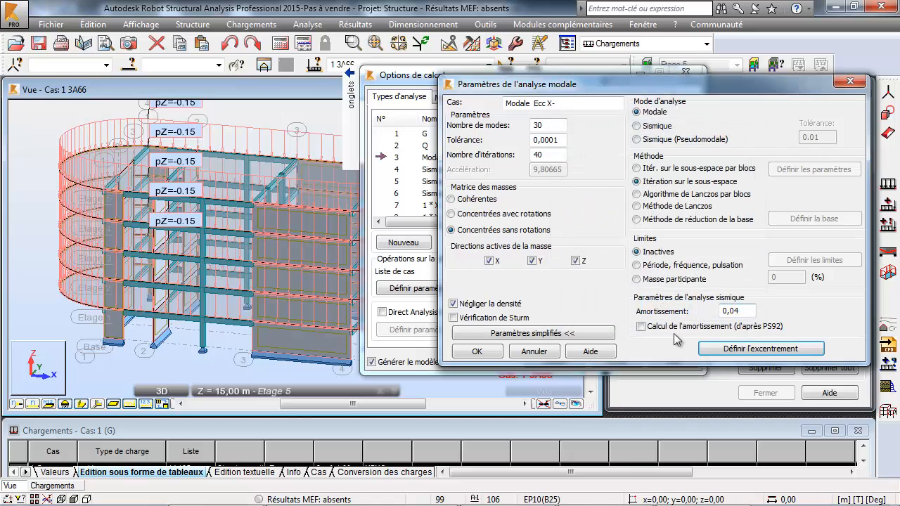
left_click(534, 350)
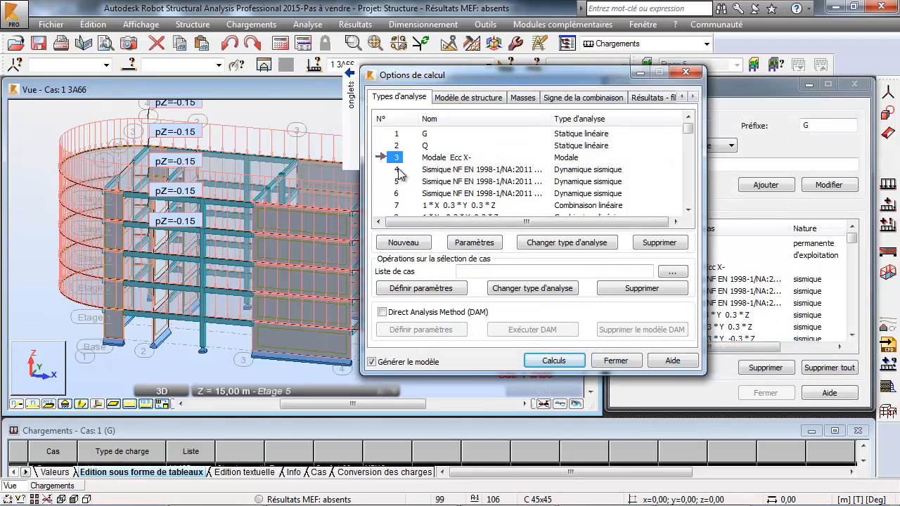
Inspect the parameters of seismic case 4 and look through the generated seismic cases and linear combinations
double_click(398, 170)
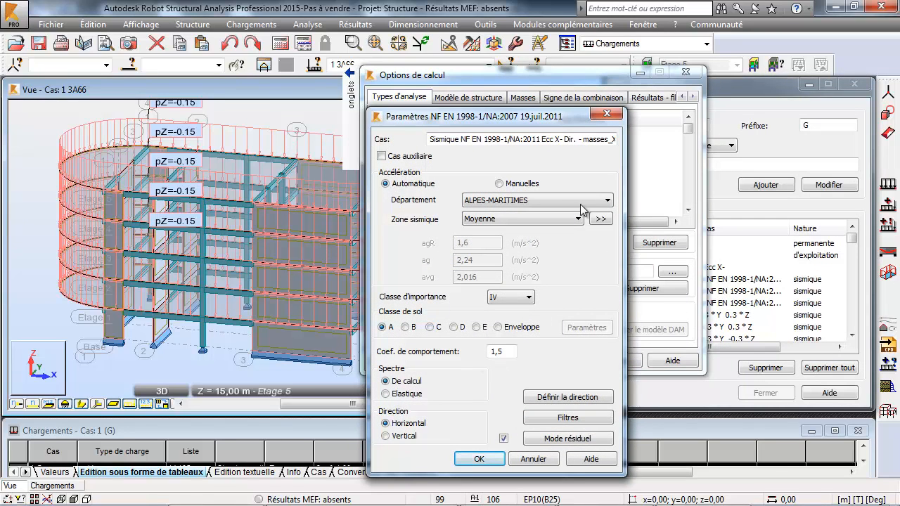
left_click_drag(503, 122, 366, 68)
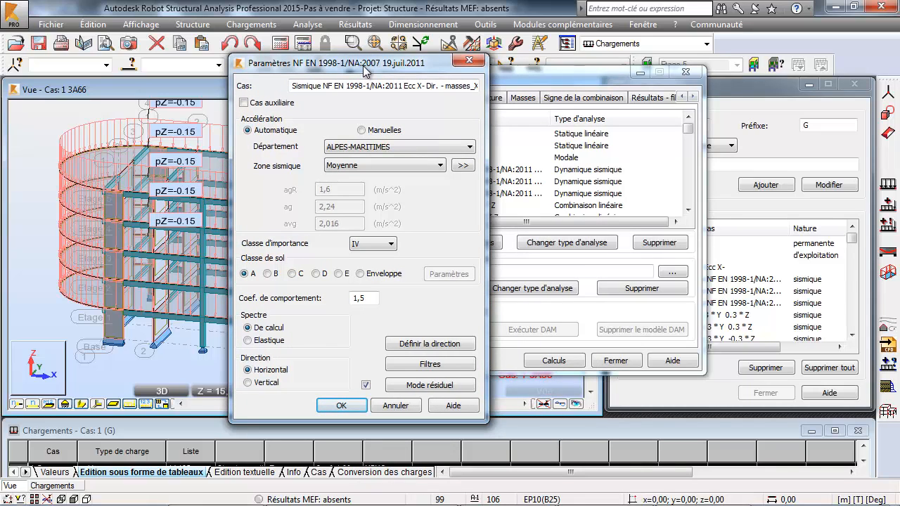
left_click(396, 406)
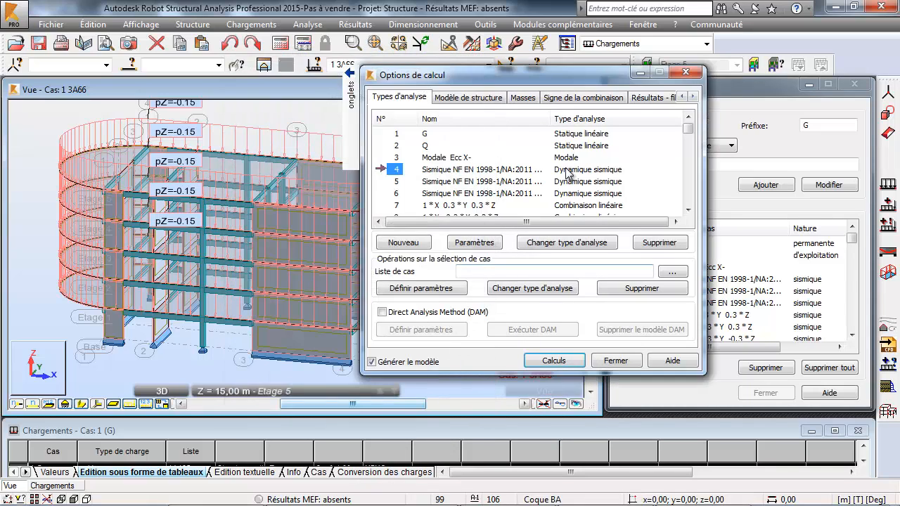
left_click(689, 209)
left_click(688, 210)
left_click(688, 209)
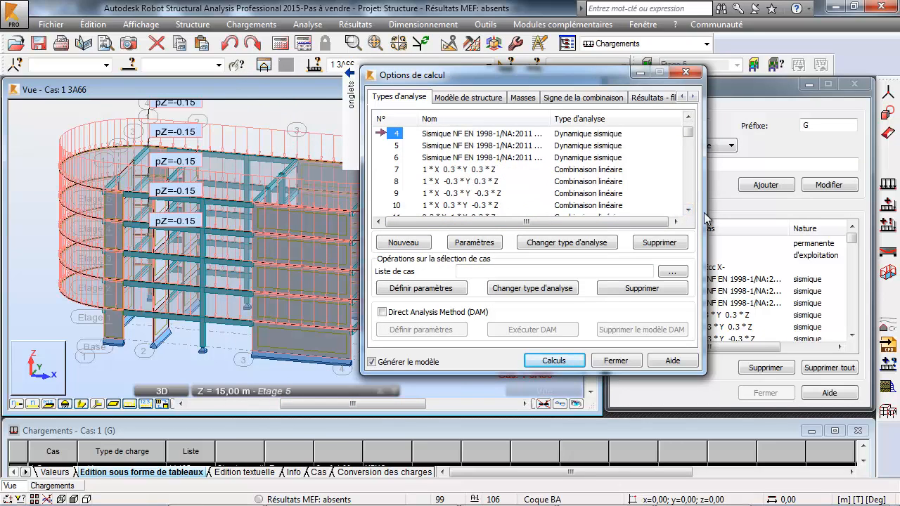
left_click_drag(688, 210, 689, 215)
scroll(689, 197, "up", 4)
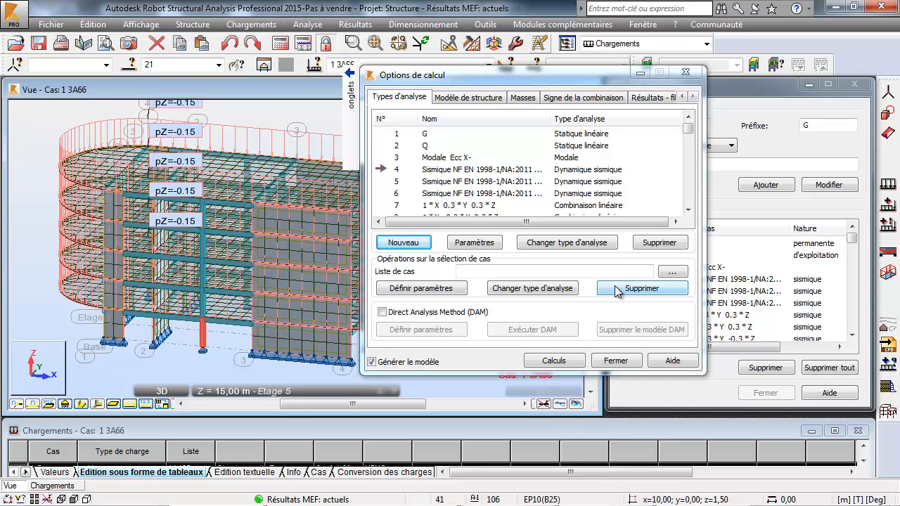
Close the calculation options and open the table of reduced results for panels
left_click(616, 360)
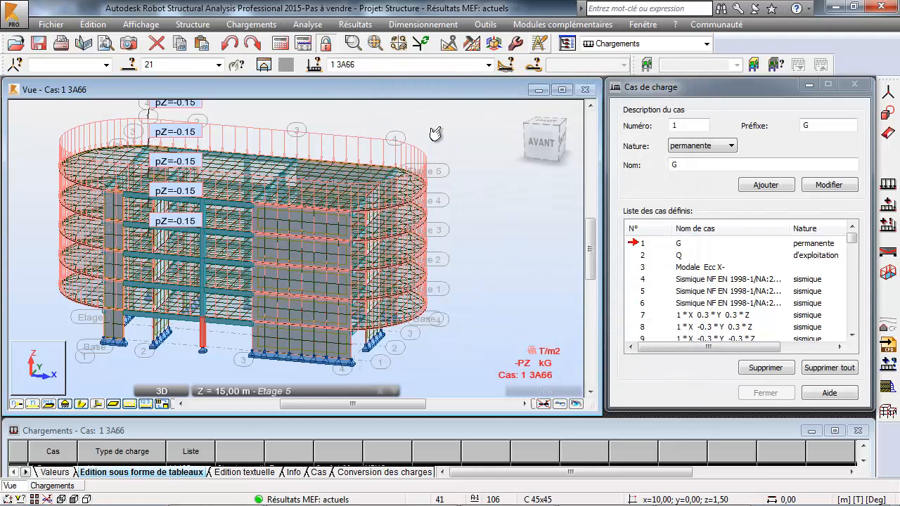
left_click(355, 24)
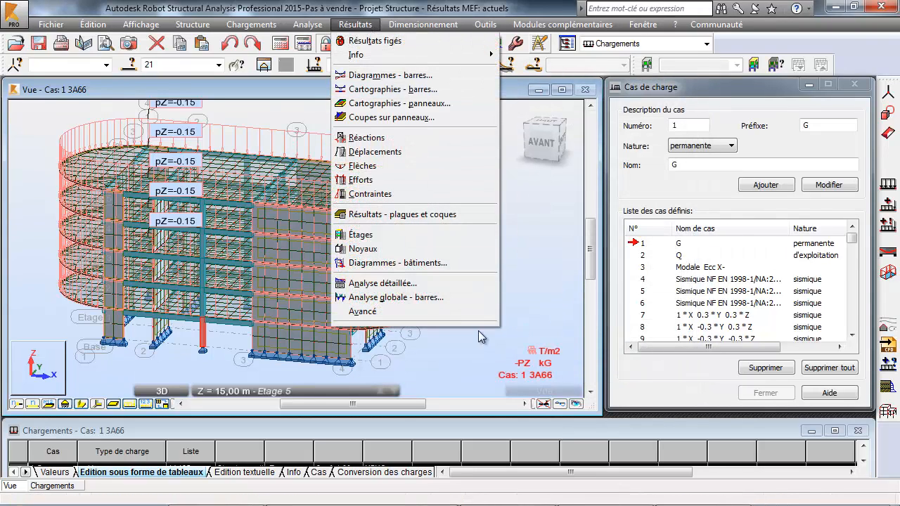
mouse_move(477, 316)
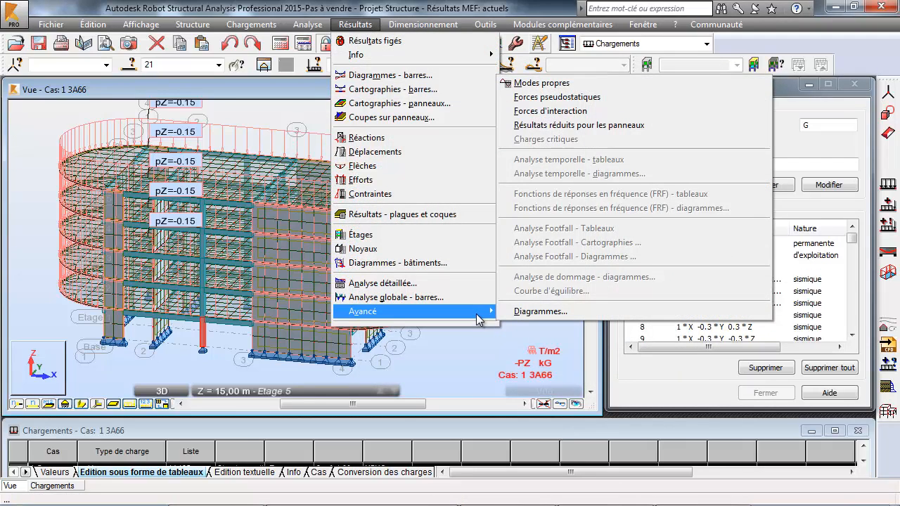
left_click(566, 125)
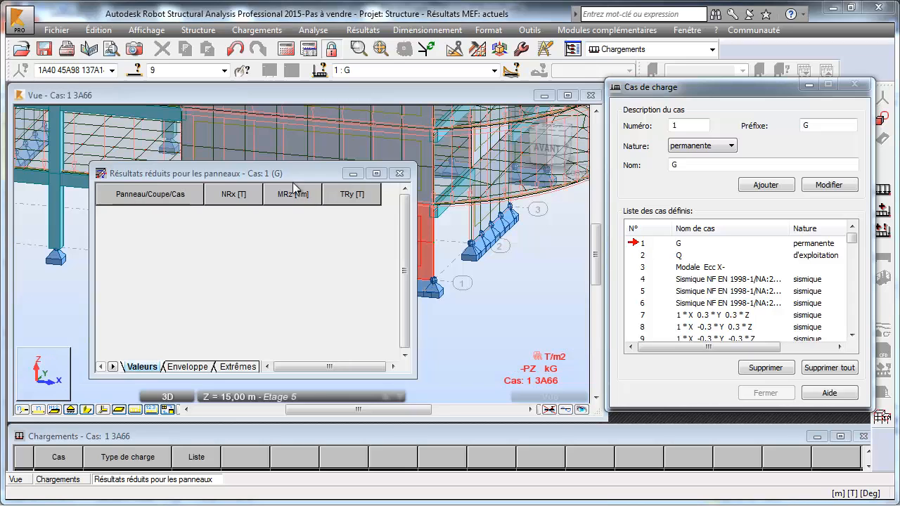
left_click_drag(232, 173, 105, 288)
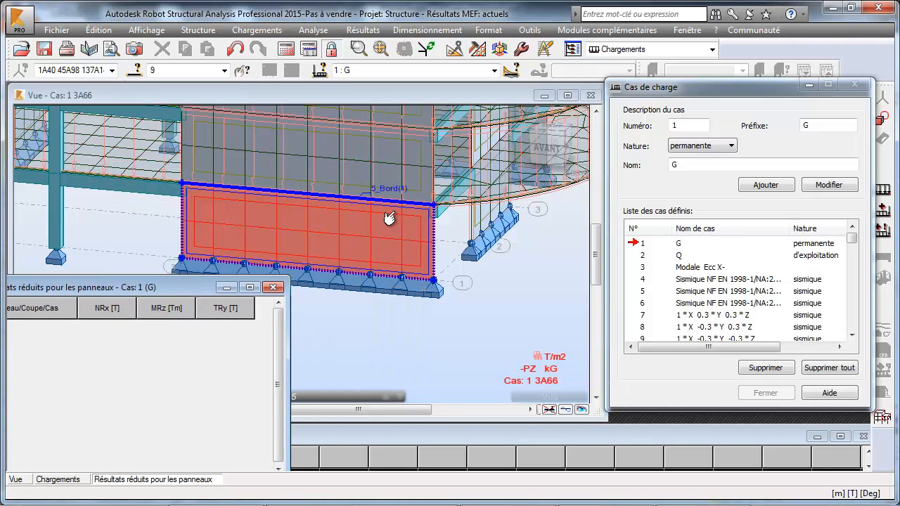
left_click_drag(173, 287, 409, 174)
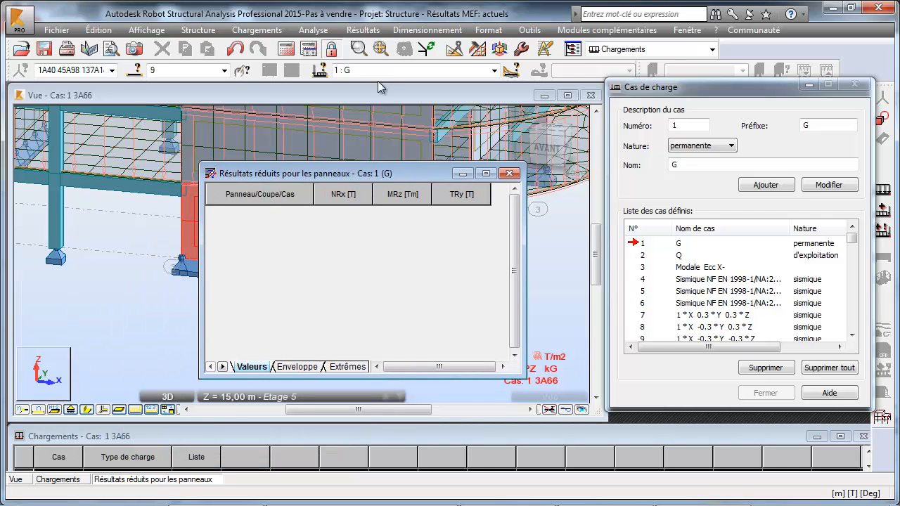
In the job preferences for seismic analysis, enable the saving of reduced results for panels
left_click(358, 32)
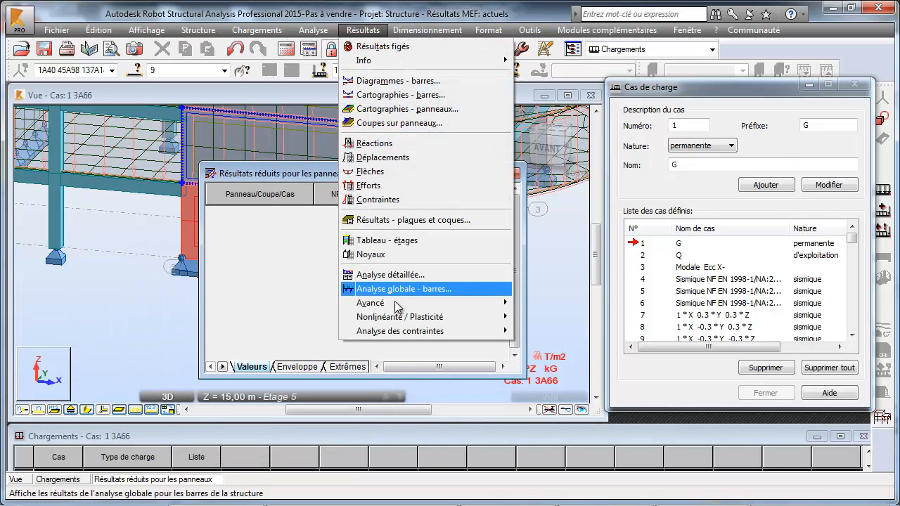
left_click(520, 32)
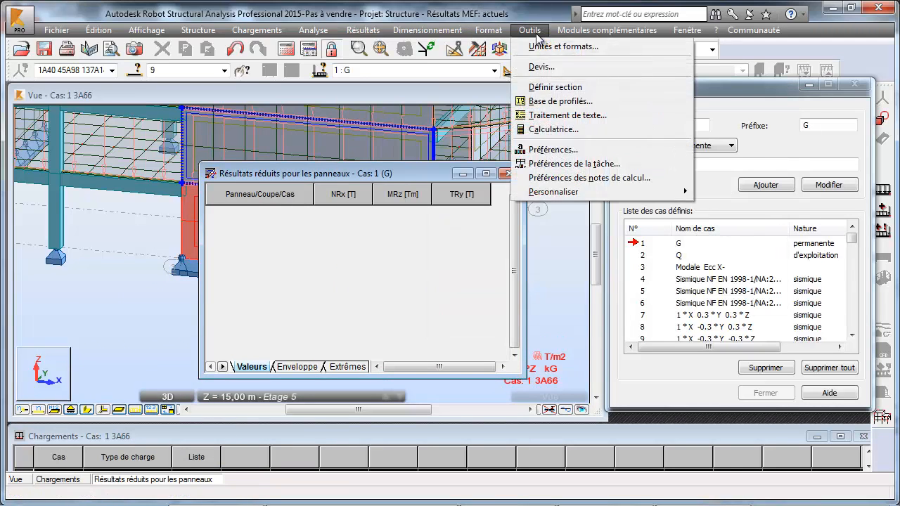
left_click(556, 164)
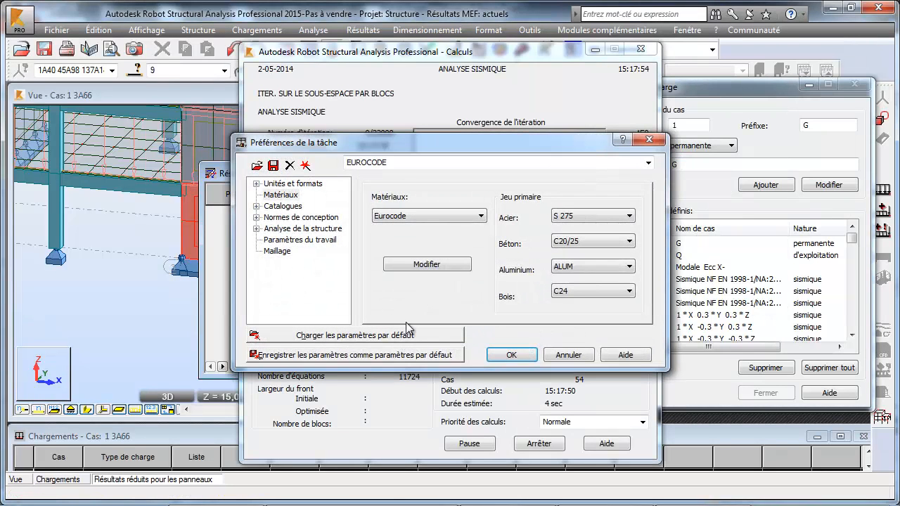
left_click(278, 251)
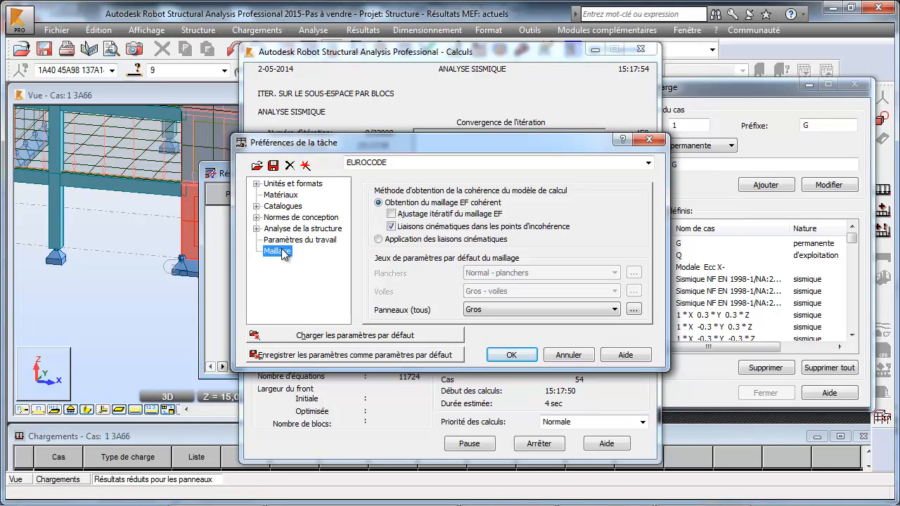
double_click(303, 228)
left_click(306, 262)
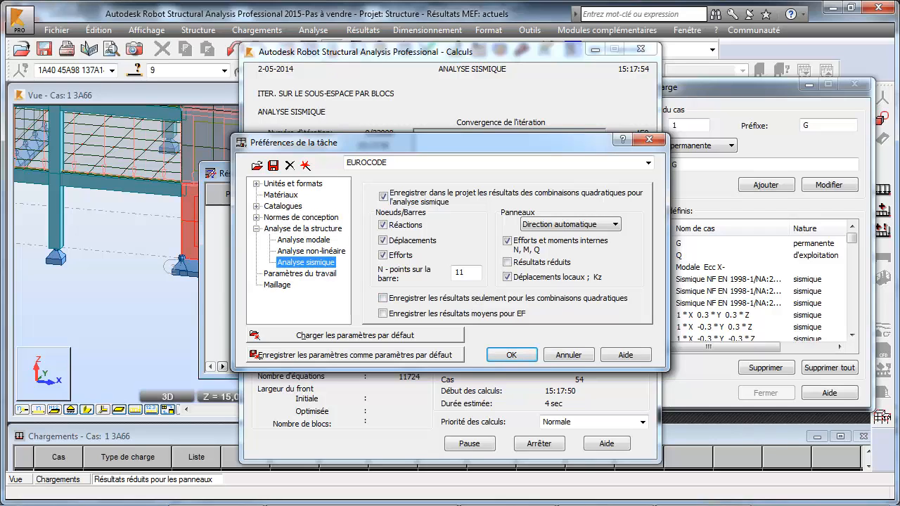
left_click(511, 262)
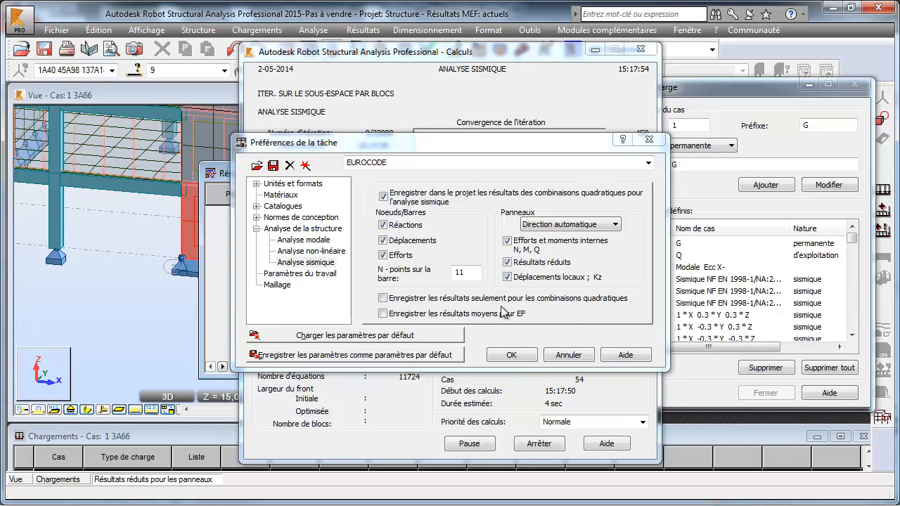
left_click(550, 357)
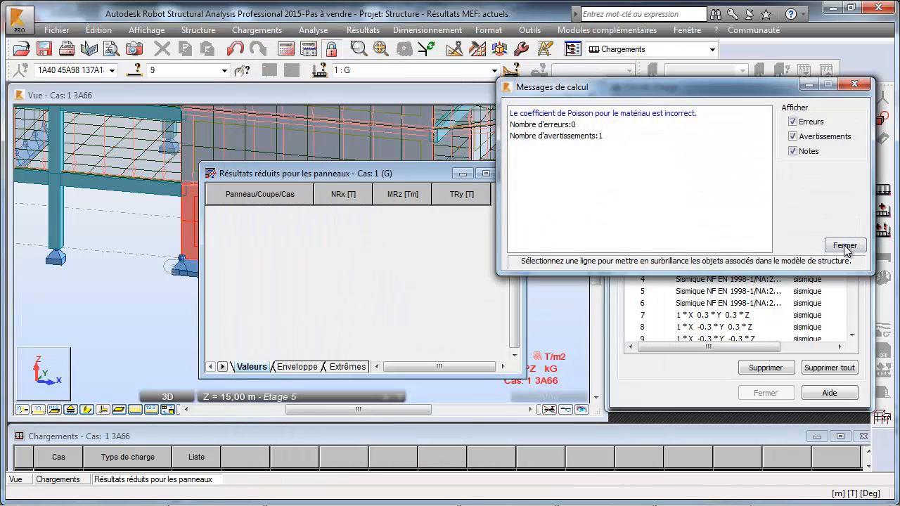
Close the calculation messages, restrict the reduced panel results table to the simple cases and select its rows
left_click(845, 246)
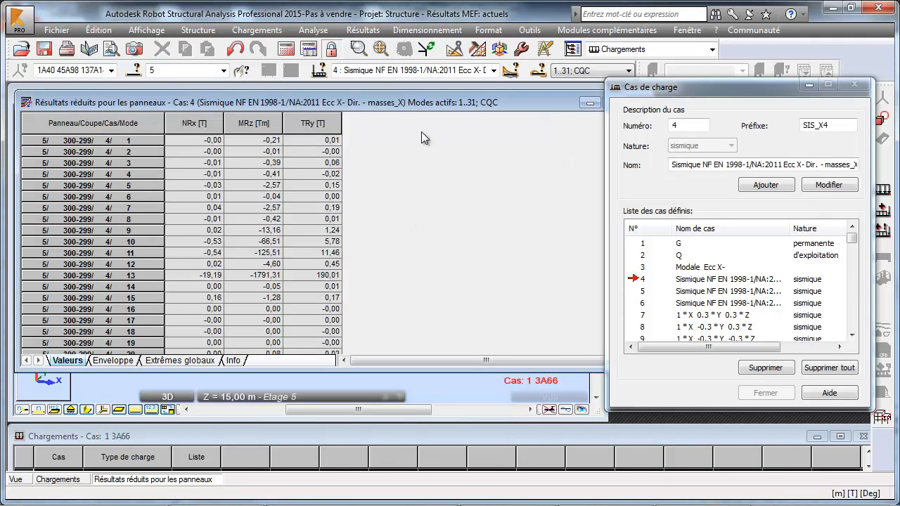
left_click(494, 71)
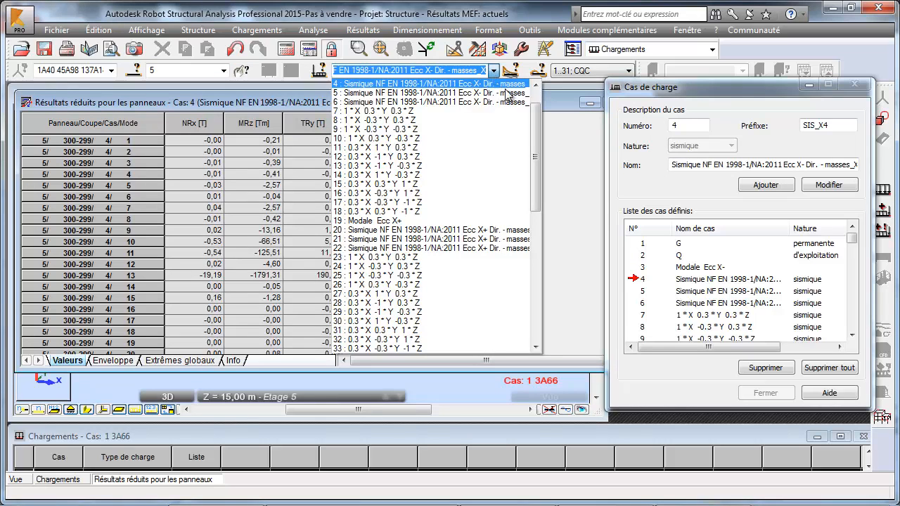
left_click_drag(535, 116, 548, 278)
scroll(398, 329, "down", 1)
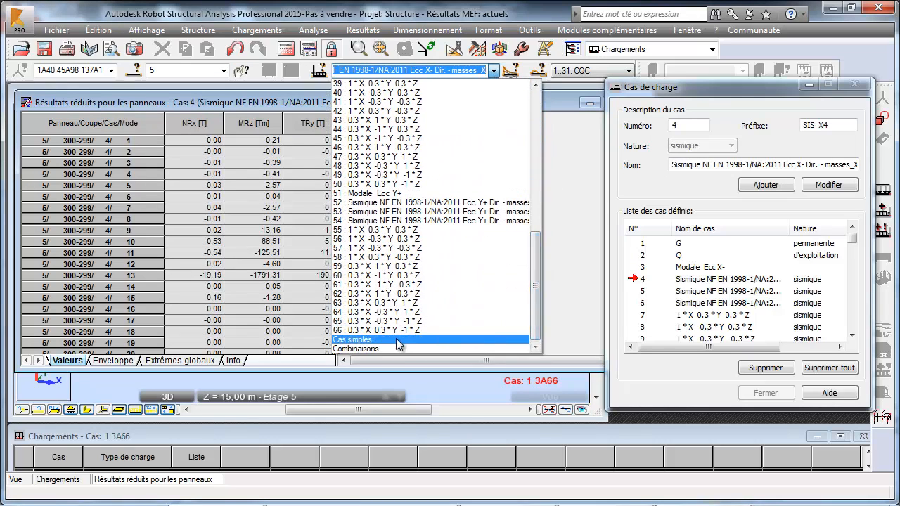
left_click(401, 348)
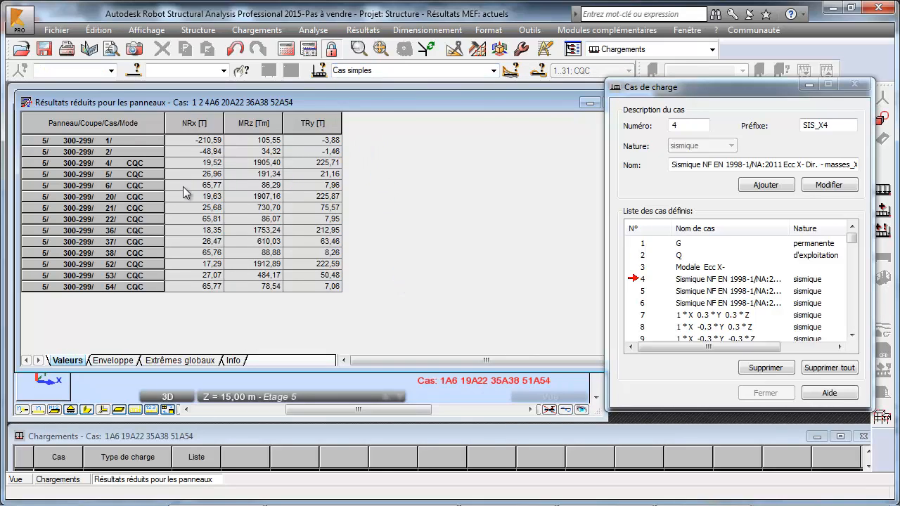
left_click(132, 171)
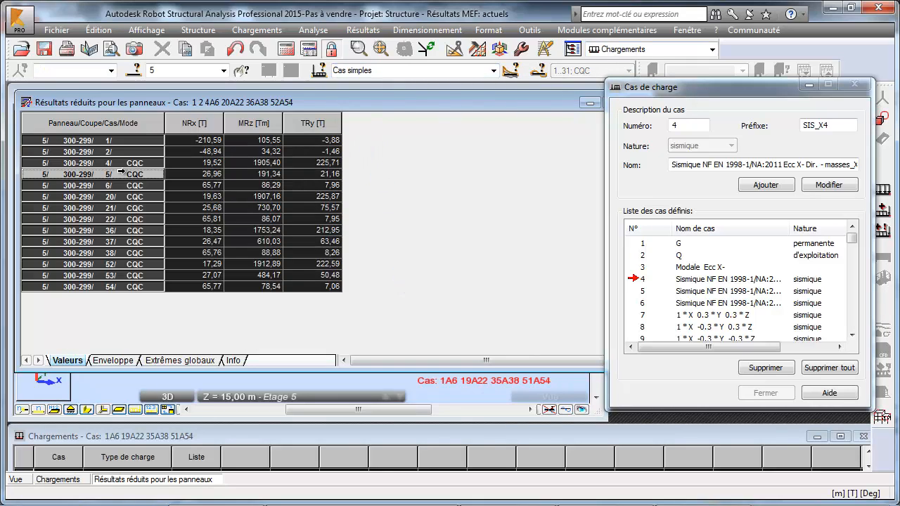
Review the result and section options for the columns of the reduced panel results table, and close the calculation and message windows
left_click(220, 188)
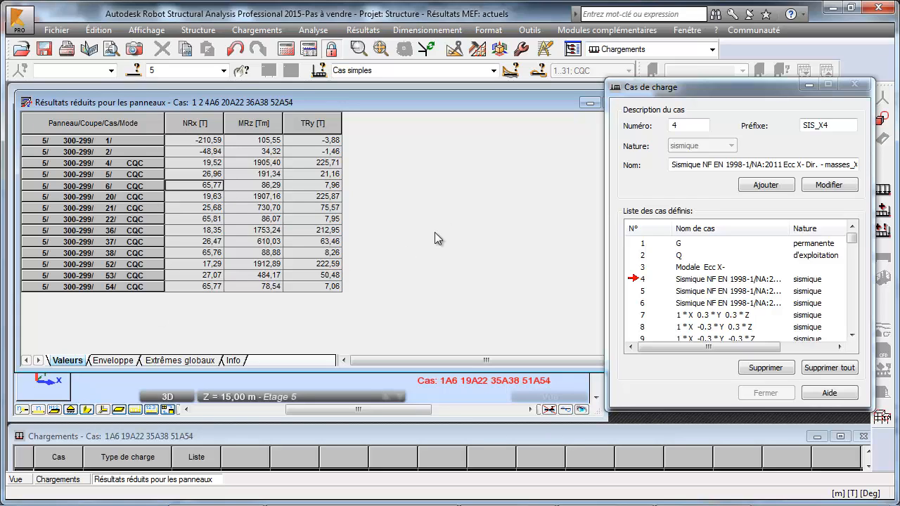
right_click(444, 183)
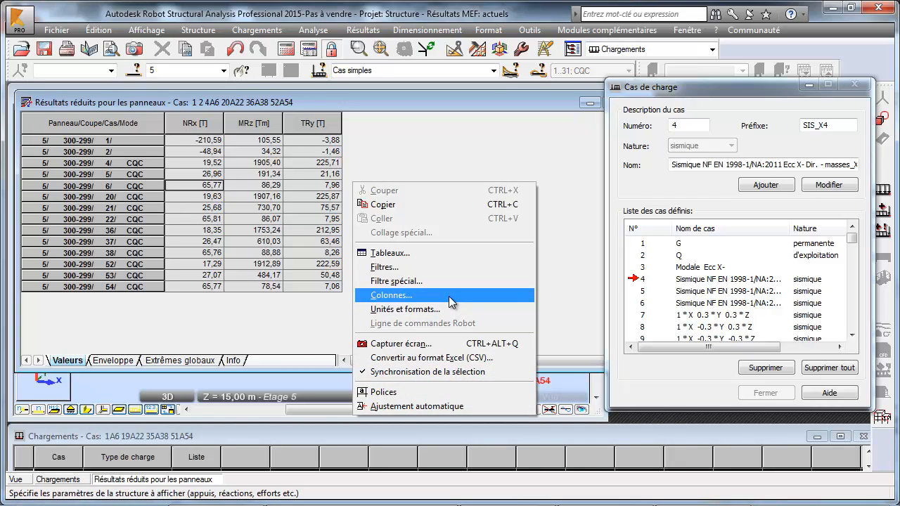
left_click(450, 301)
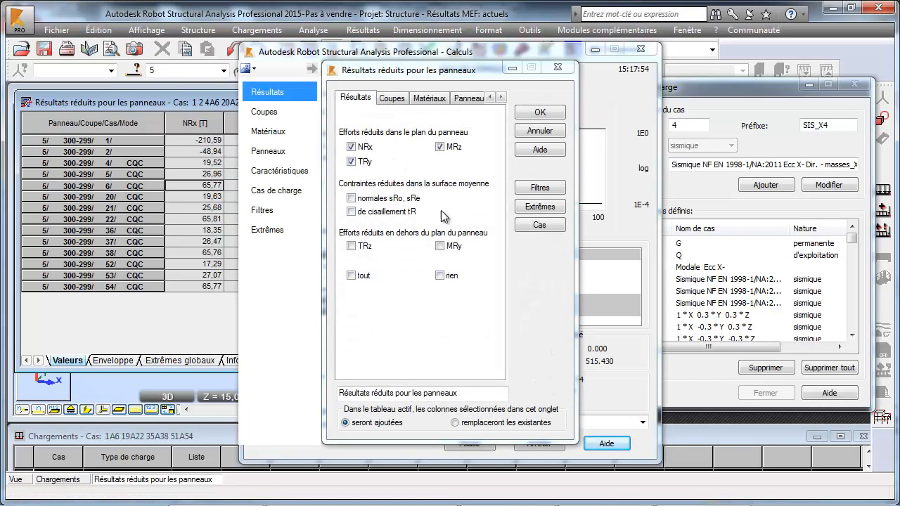
left_click(351, 146)
left_click(351, 146)
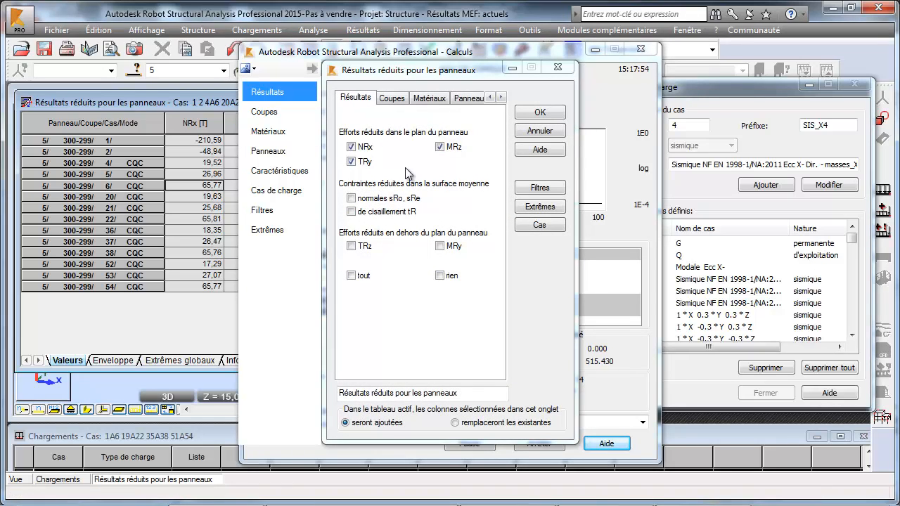
left_click(398, 98)
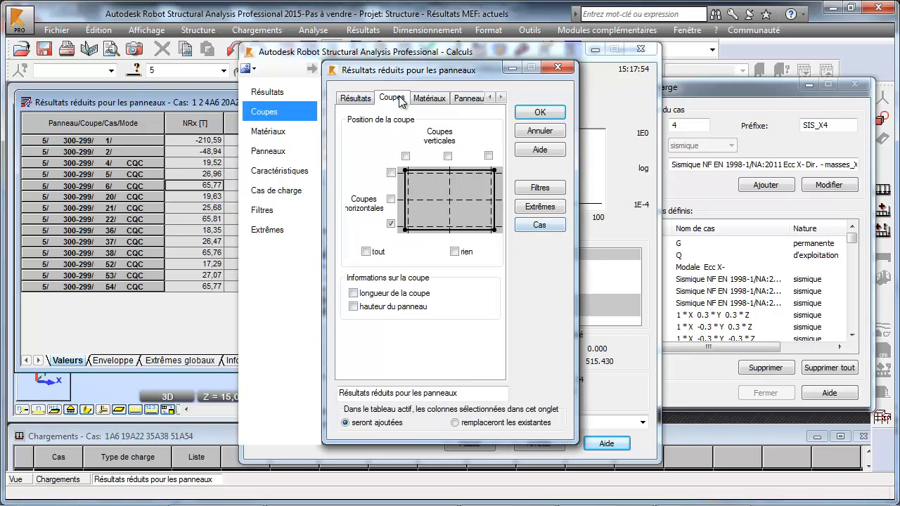
left_click(540, 132)
left_click(645, 50)
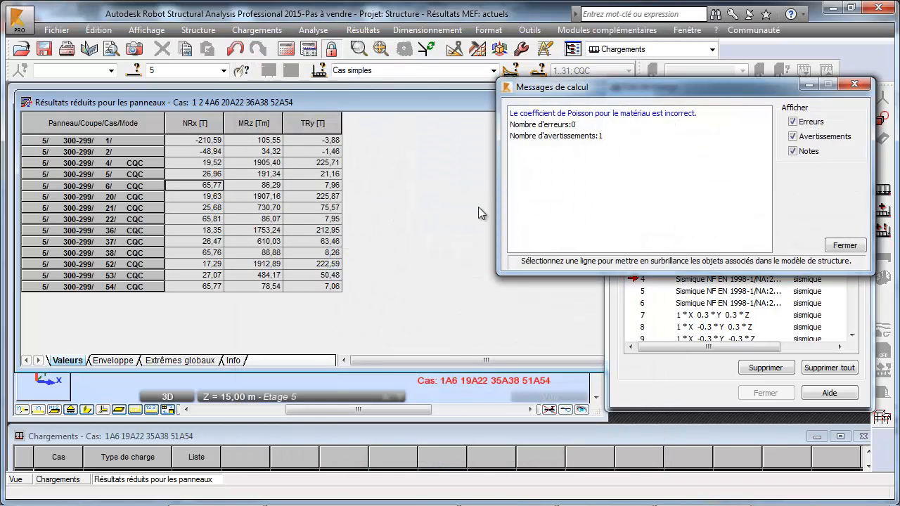
left_click(845, 245)
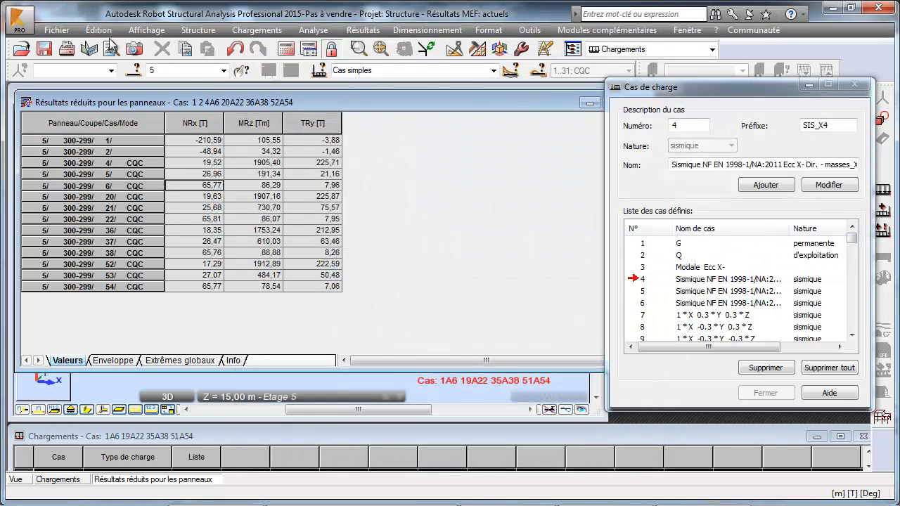
left_click(104, 35)
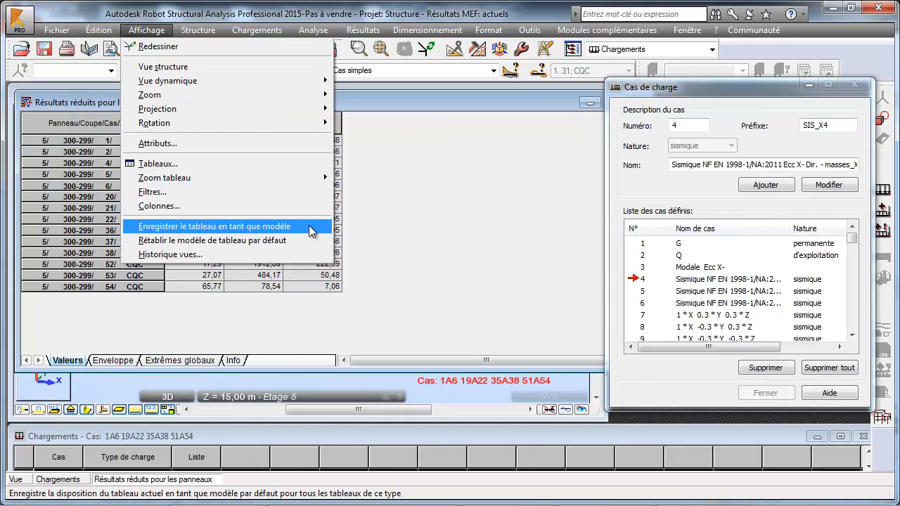
left_click(427, 224)
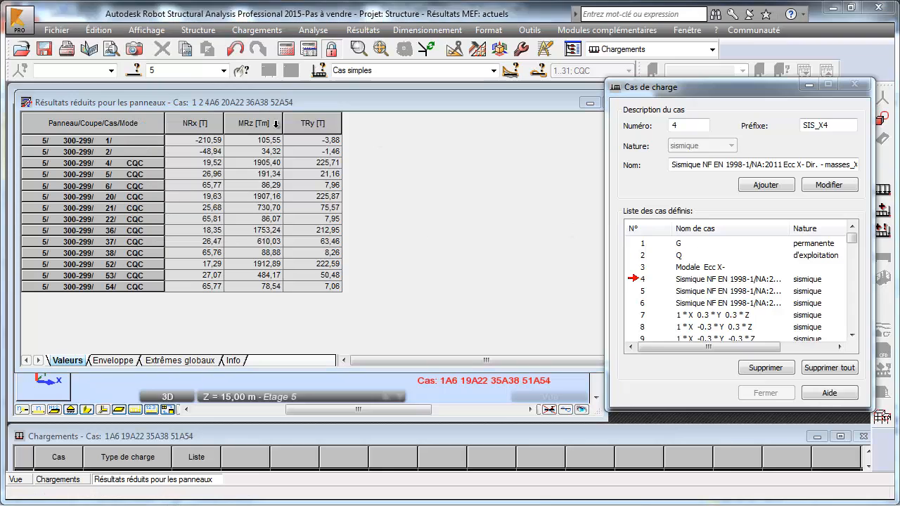
Sort the reduced panel results by the MRz moment and compare the highest moments between the seismic cases
left_click(243, 125)
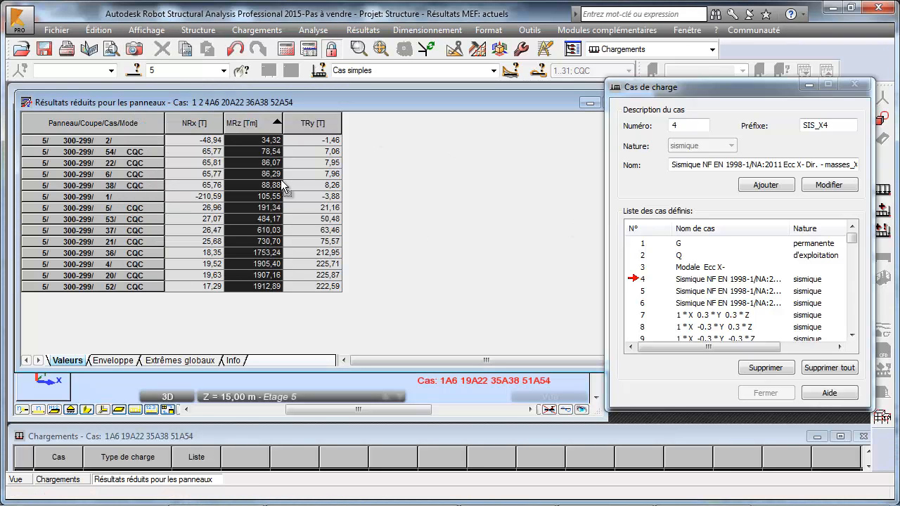
left_click(253, 162)
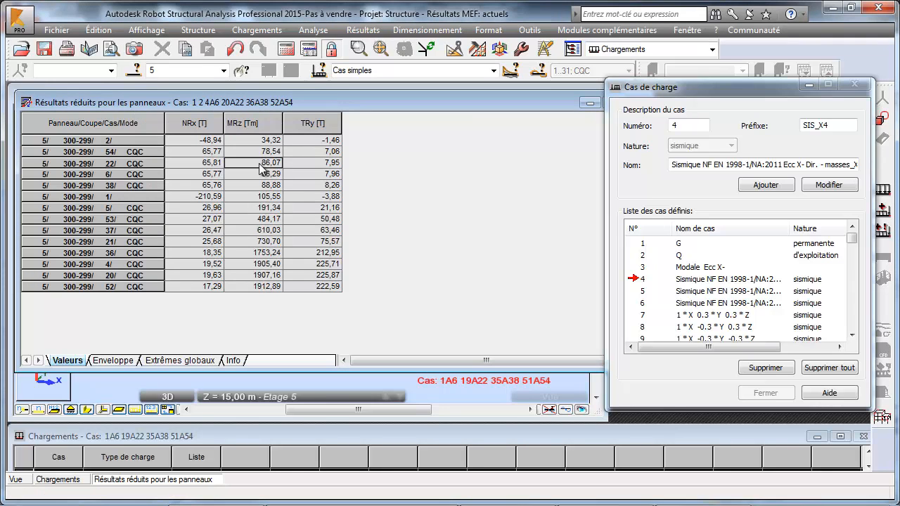
left_click(263, 289)
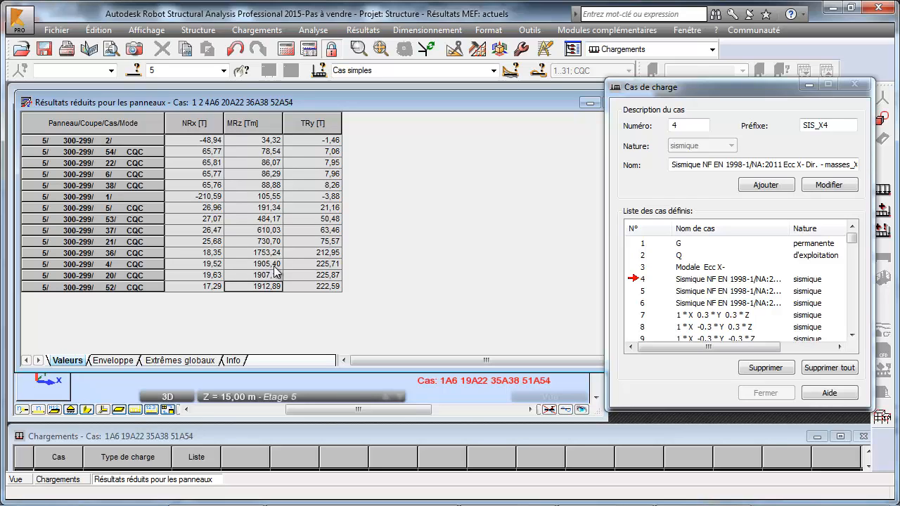
left_click(272, 272)
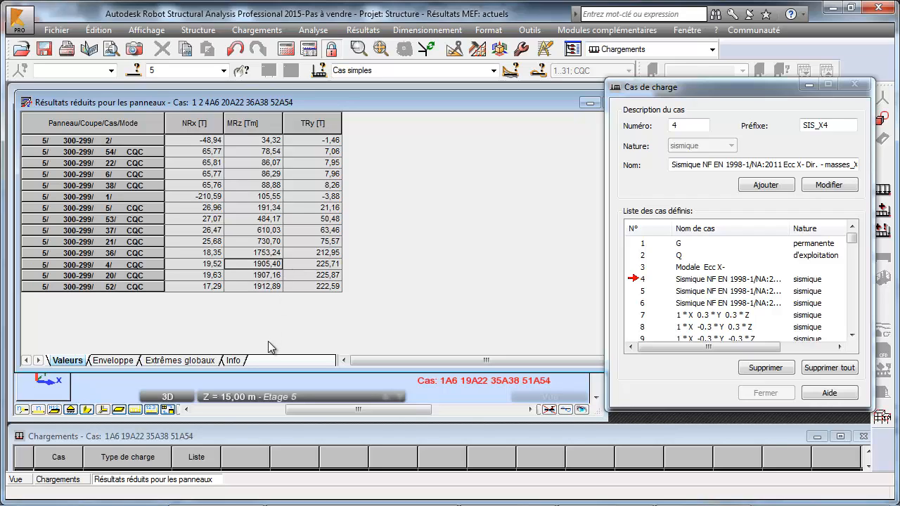
left_click(271, 289)
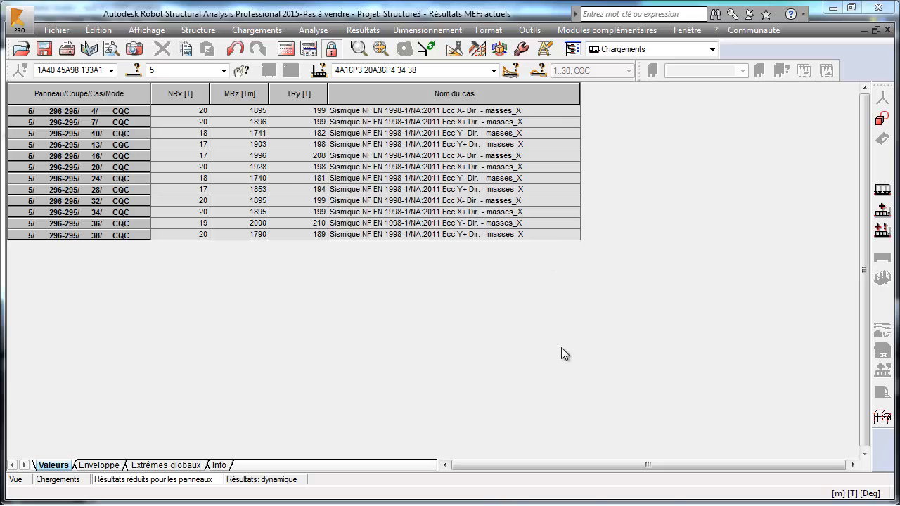
Switch to PowerPoint and present slide 13 comparing the three eccentricity methods, followed by the base moment chart
key("super")
left_click(420, 487)
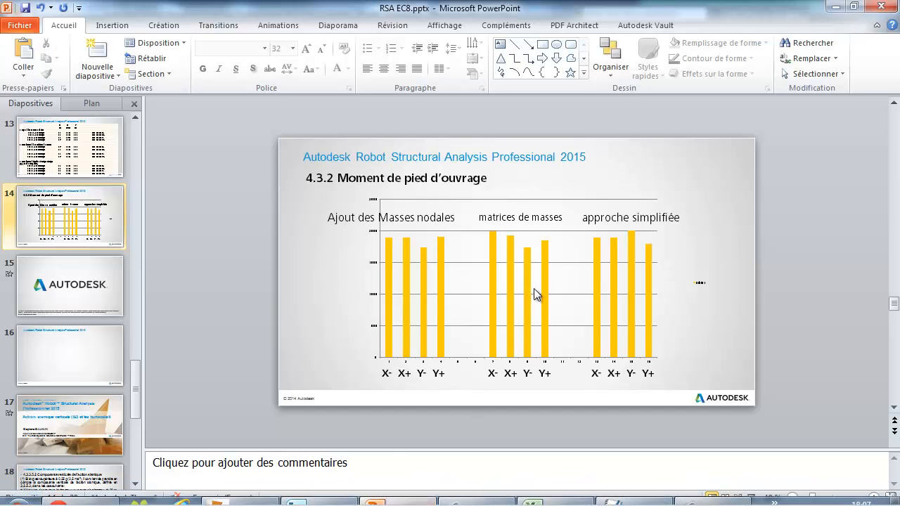
left_click(81, 147)
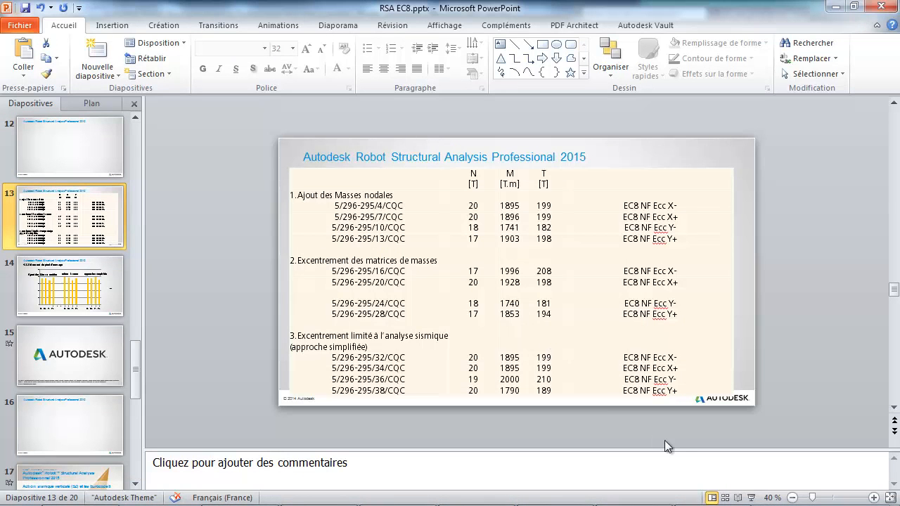
left_click(751, 497)
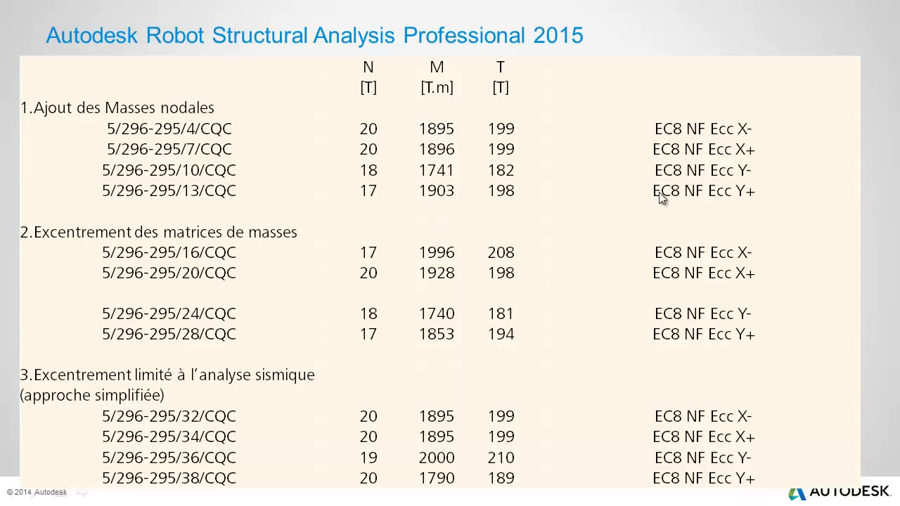
left_click(639, 321)
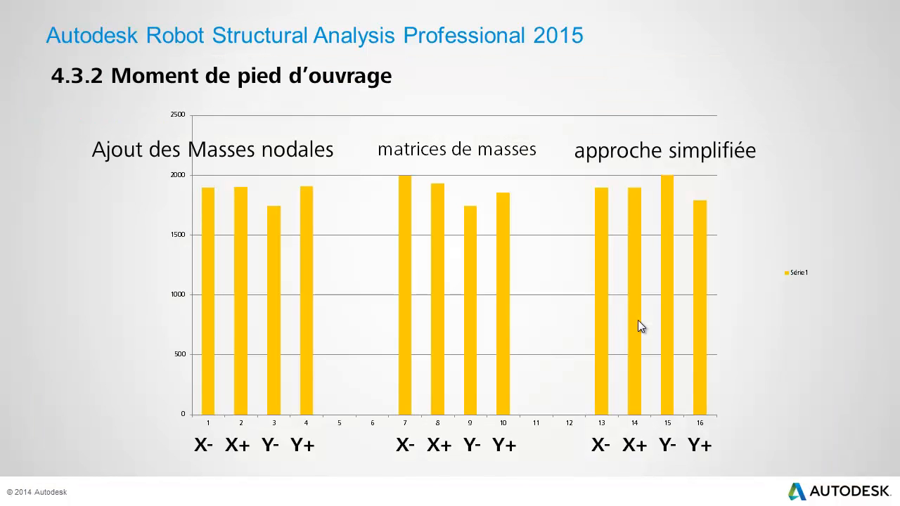
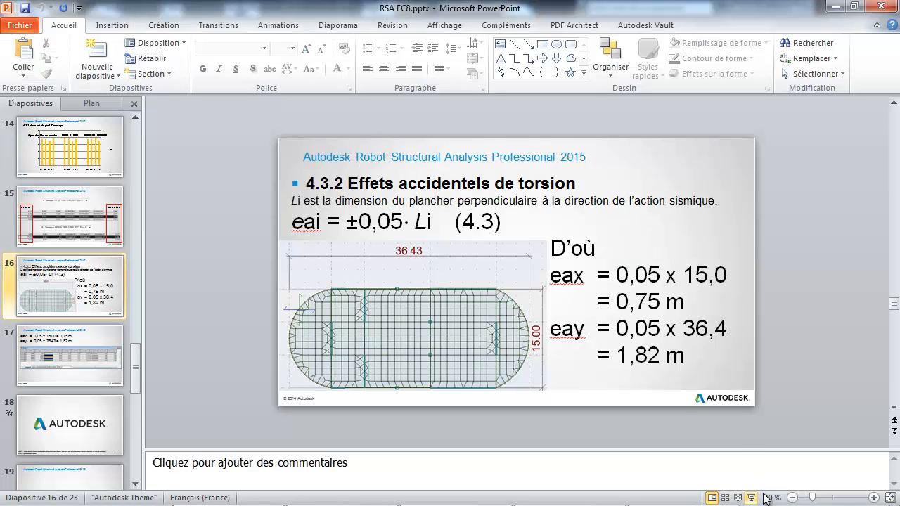
Present the slides on accidental torsion effects and the storey eccentricities, then end the slide show
left_click(751, 497)
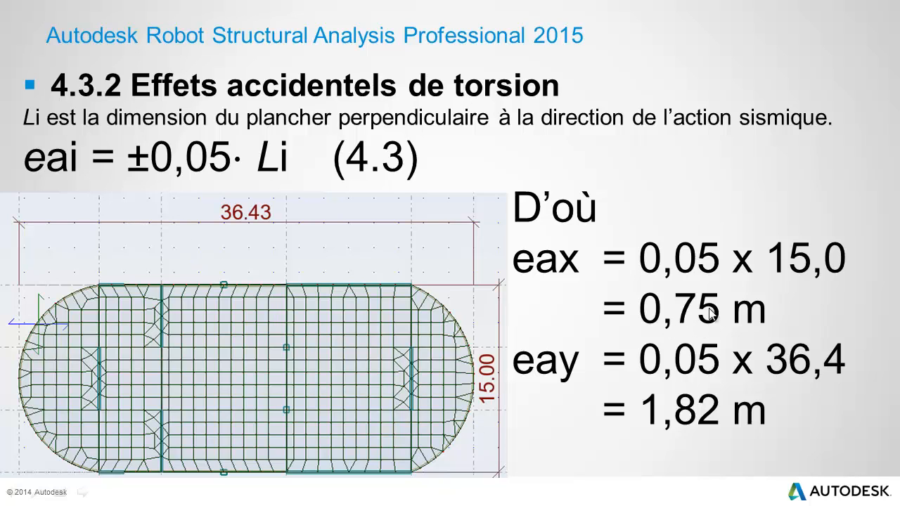
left_click(820, 419)
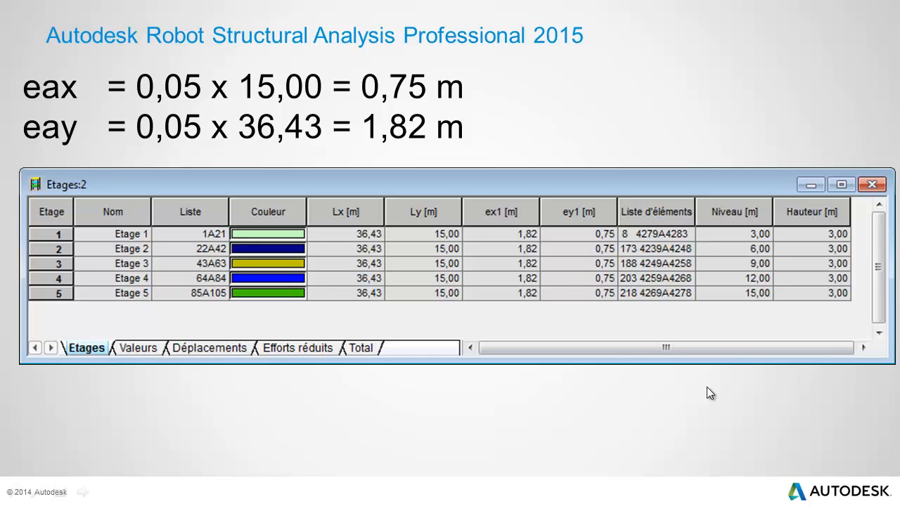
key("Escape")
Switch to Robot and examine the storey table's calculated values, following the ex0, ex2 and ey2 eccentricities through the load cases
mouse_move(345, 495)
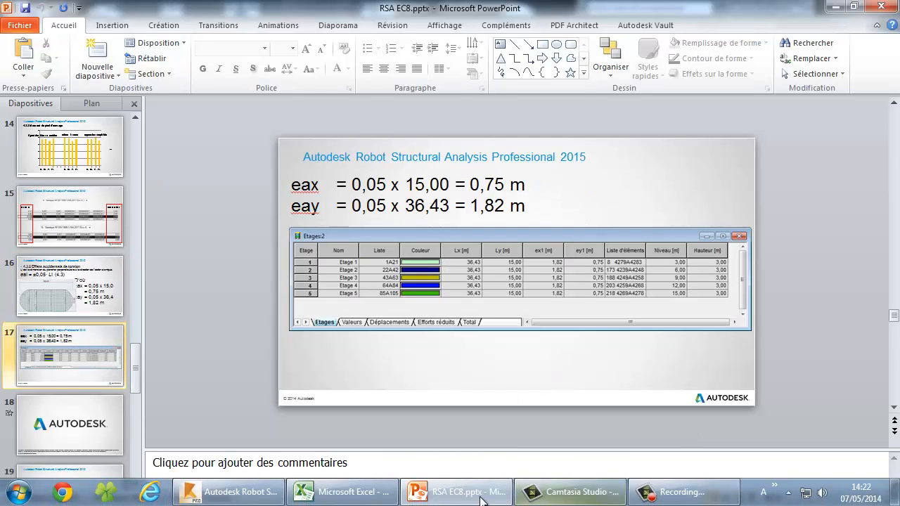
left_click(228, 492)
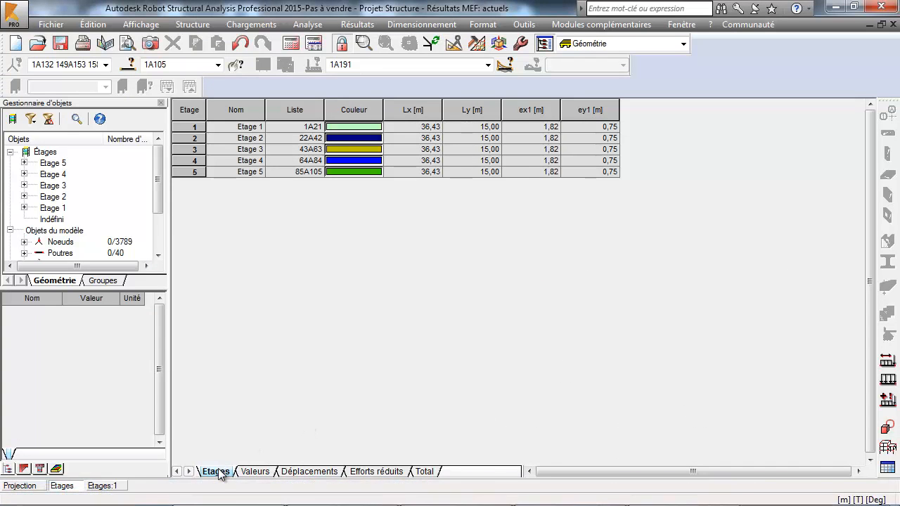
left_click(256, 471)
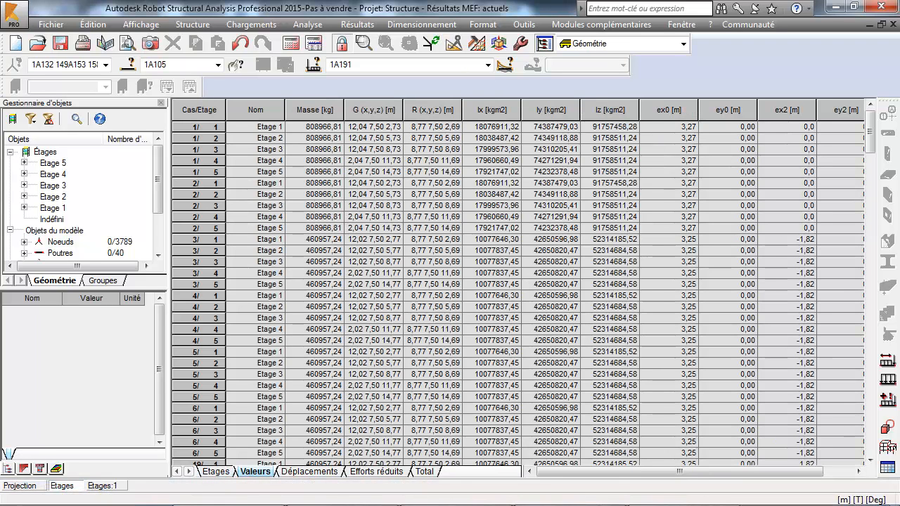
left_click_drag(622, 471, 652, 472)
left_click(609, 153)
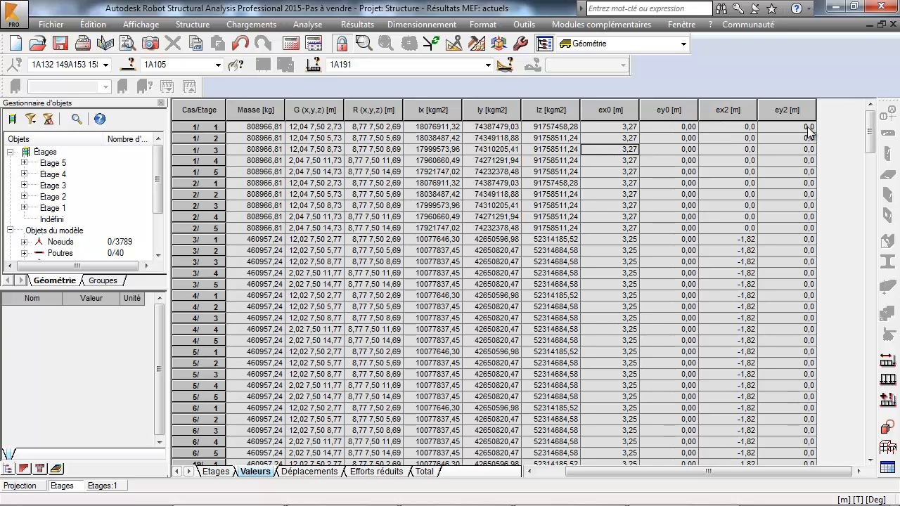
left_click(737, 240)
scroll(742, 249, "down", 3)
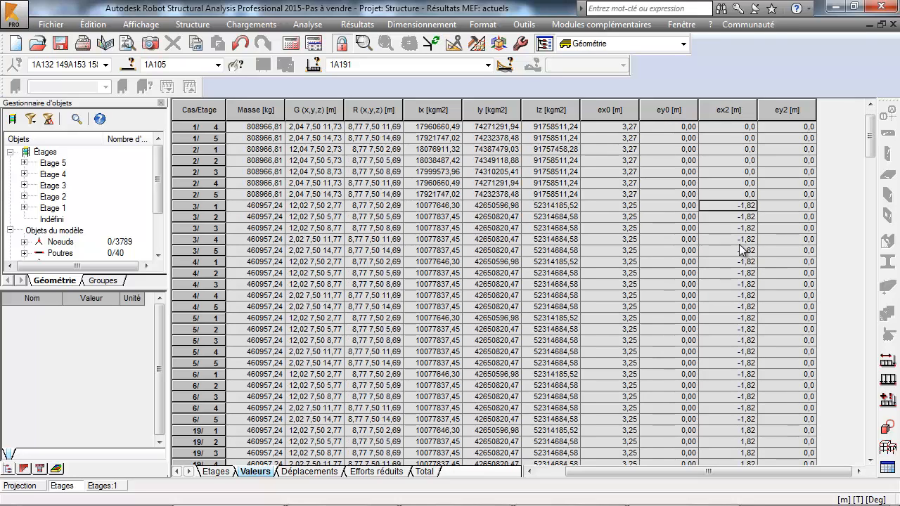
scroll(756, 422, "down", 6)
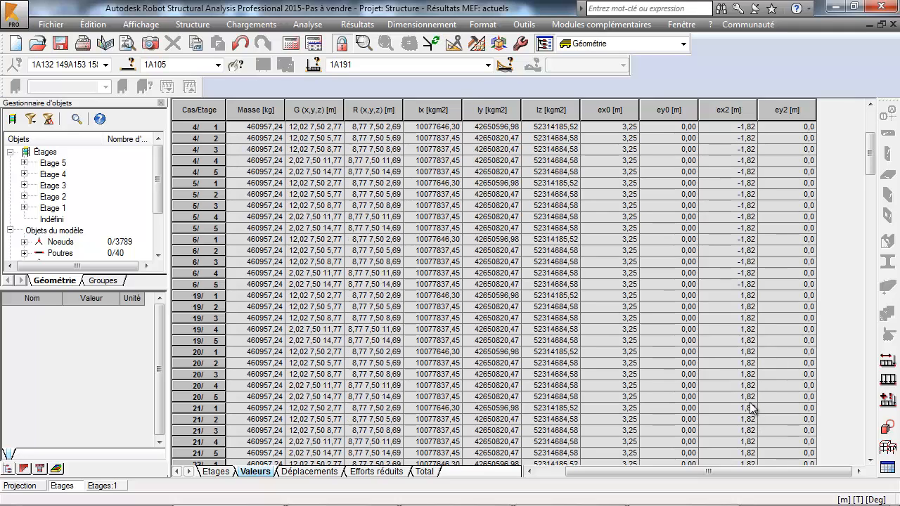
scroll(802, 411, "down", 18)
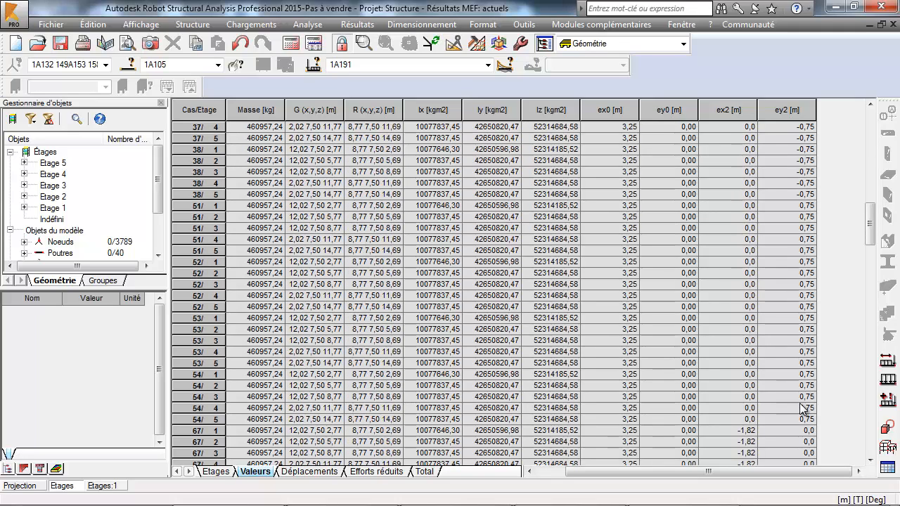
scroll(764, 333, "up", 18)
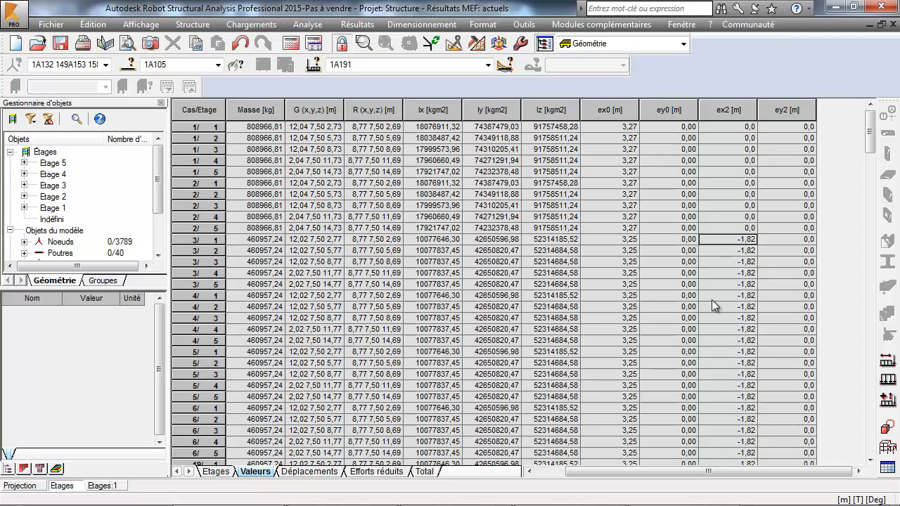
Examine the ex2 values of case 3, the ex0 and ey0 eccentricities, and the G and R centre coordinates of the storeys
left_click_drag(747, 243, 747, 300)
left_click(746, 282)
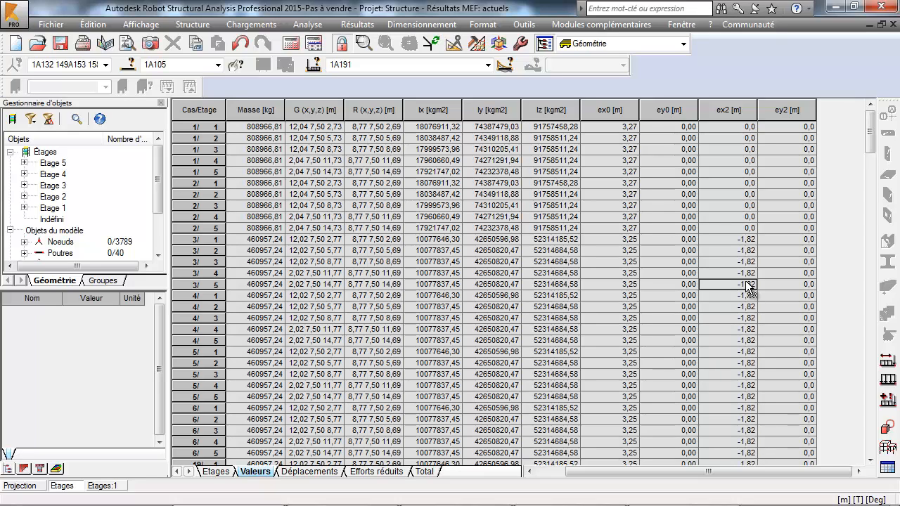
left_click_drag(742, 240, 745, 309)
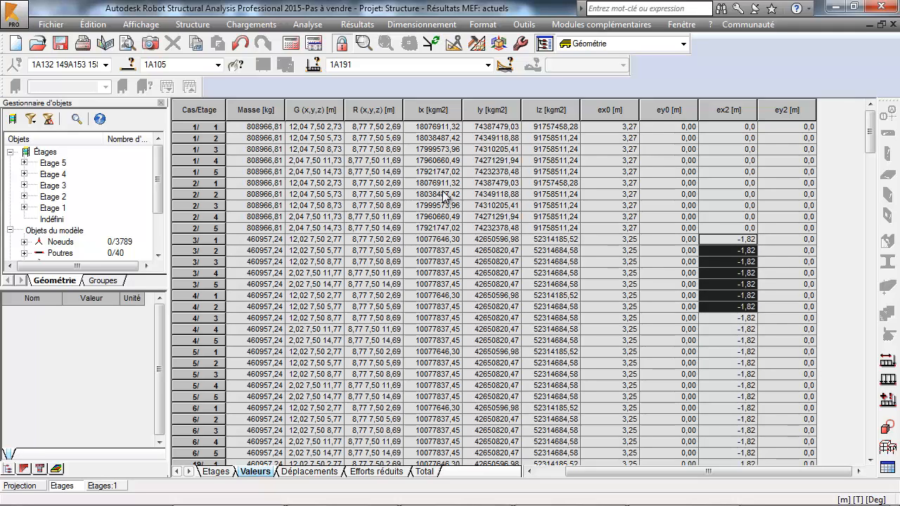
left_click(604, 137)
left_click(662, 139)
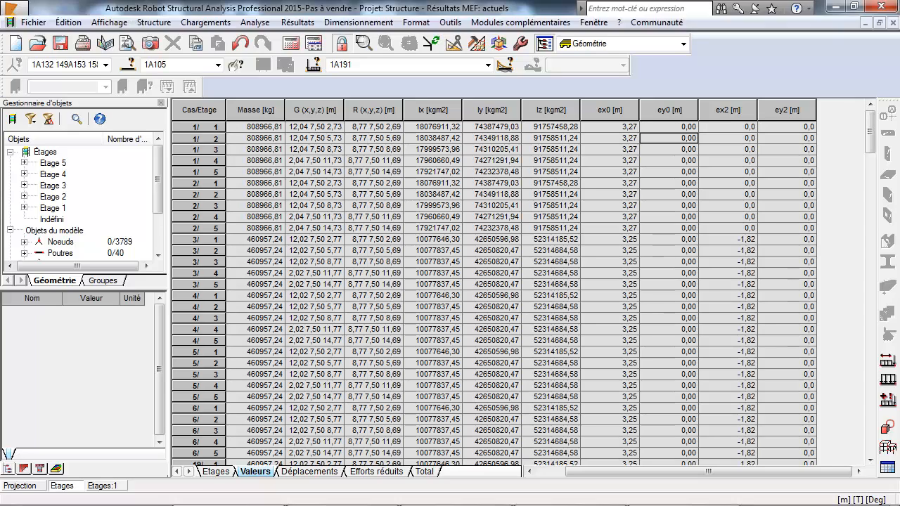
left_click(302, 128)
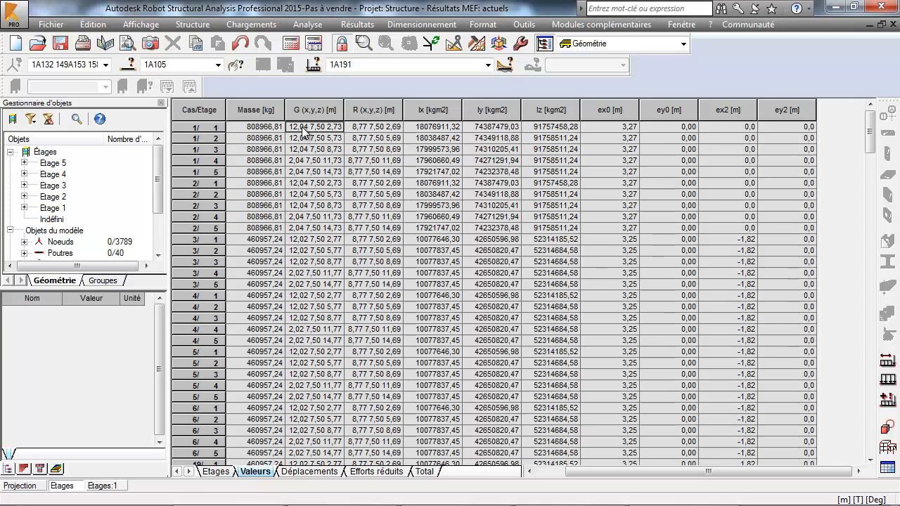
left_click(372, 128)
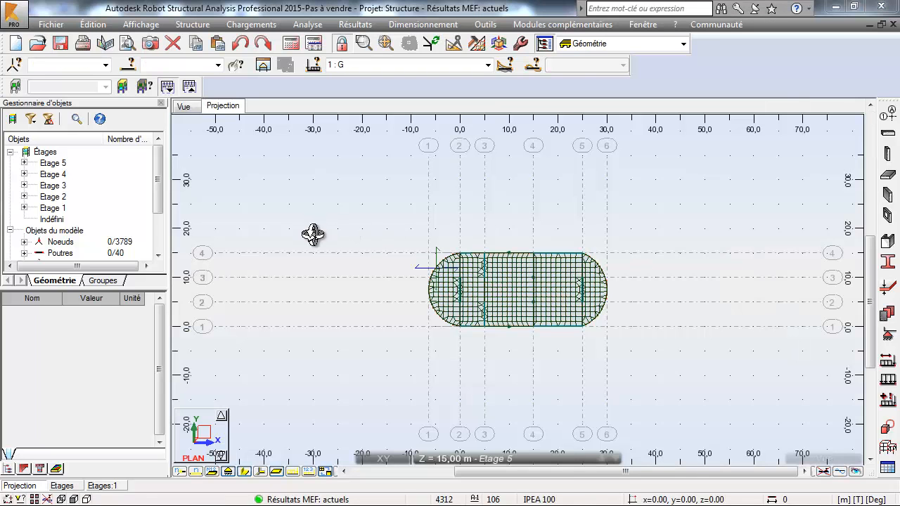
Display the storeys' gravity centres G and rigidity centres R with their coordinate descriptions in the building diagrams on the plan view
middle_click_drag(517, 294, 442, 280)
scroll(409, 292, "up", 3)
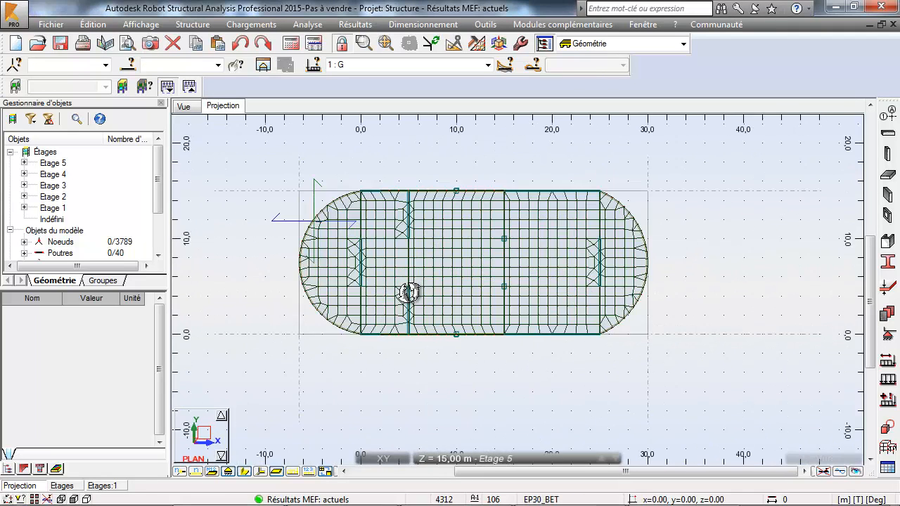
left_click(355, 23)
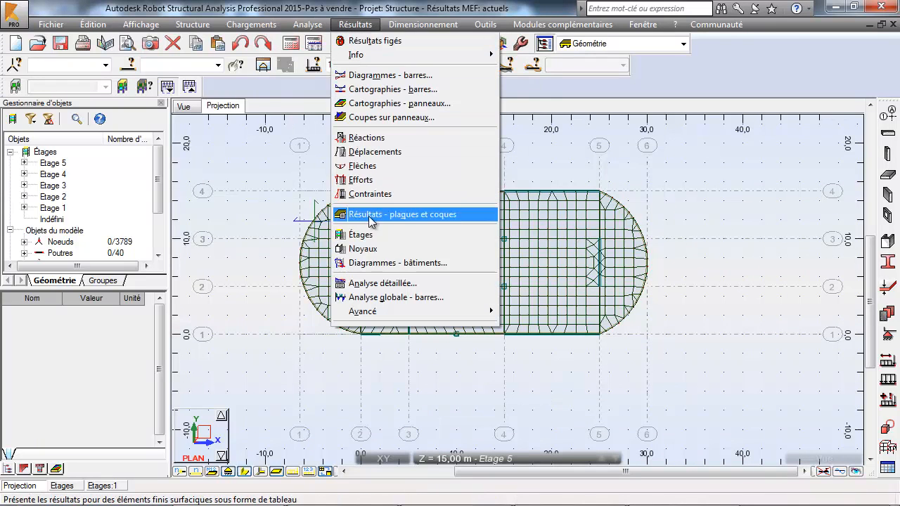
left_click(380, 262)
left_click(748, 112)
left_click(725, 200)
left_click(725, 184)
left_click(736, 216)
left_click(730, 387)
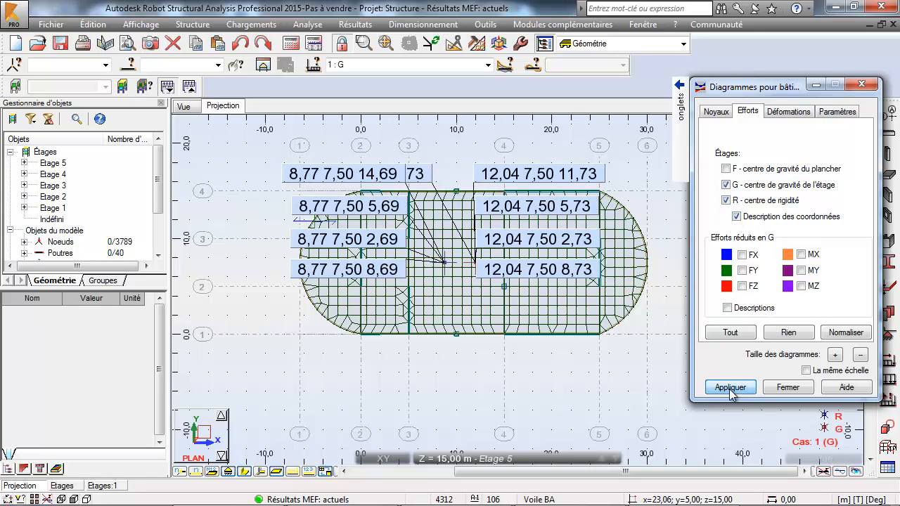
middle_click_drag(598, 358, 527, 365)
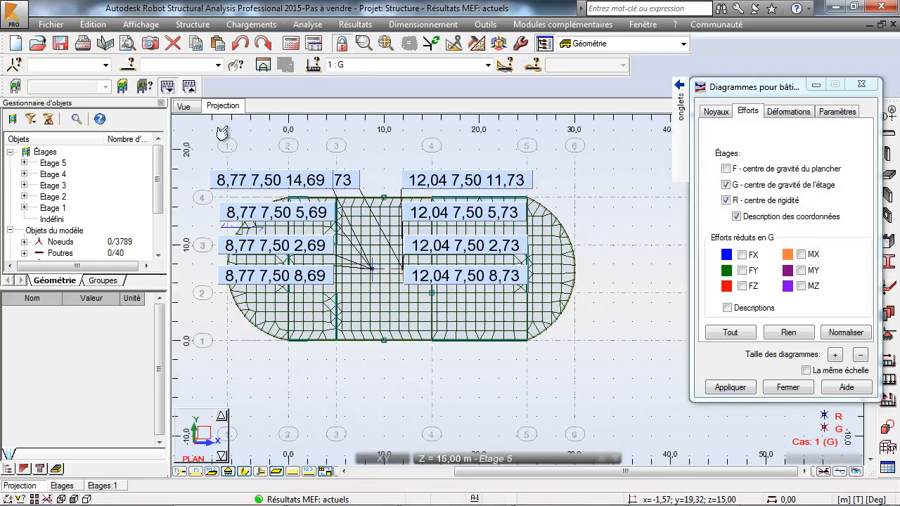
Restrict the plan view to storey Etage 1 and examine the positions of its gravity and rigidity centres
left_click(13, 86)
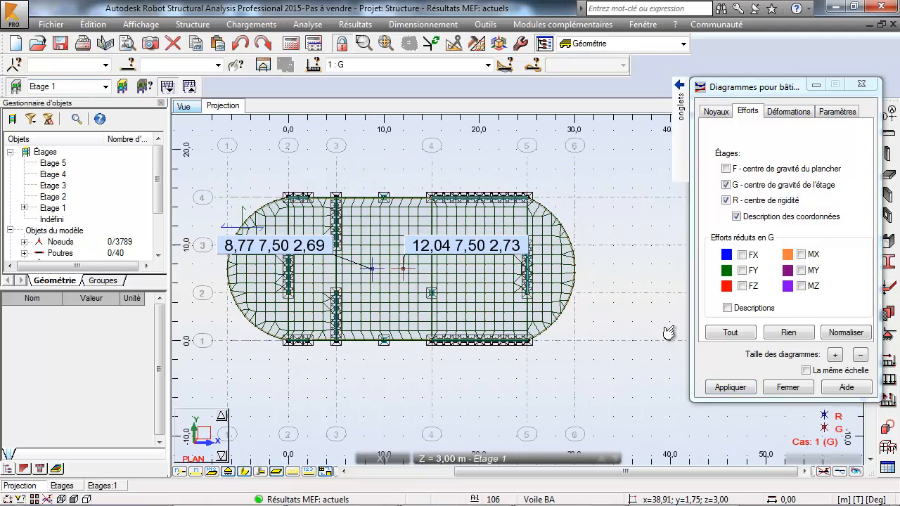
scroll(418, 285, "up", 3)
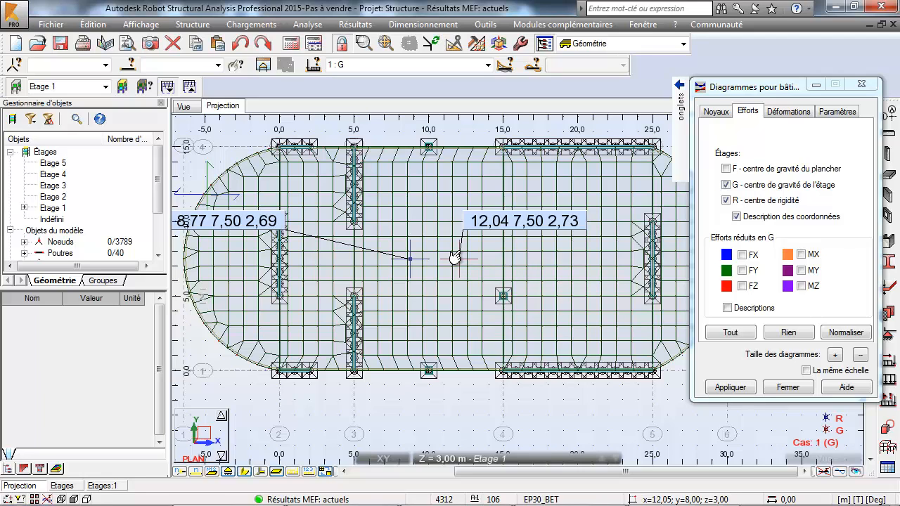
middle_click_drag(401, 271, 470, 276)
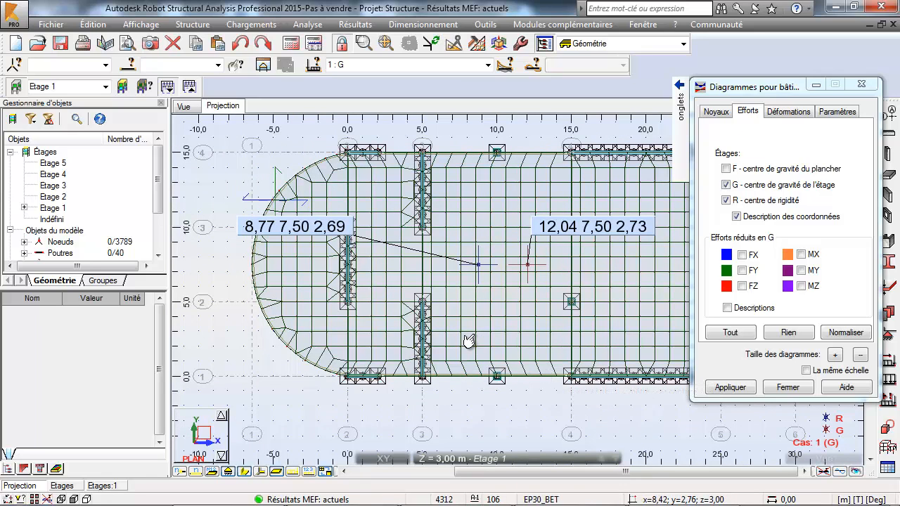
middle_click_drag(615, 408, 587, 409)
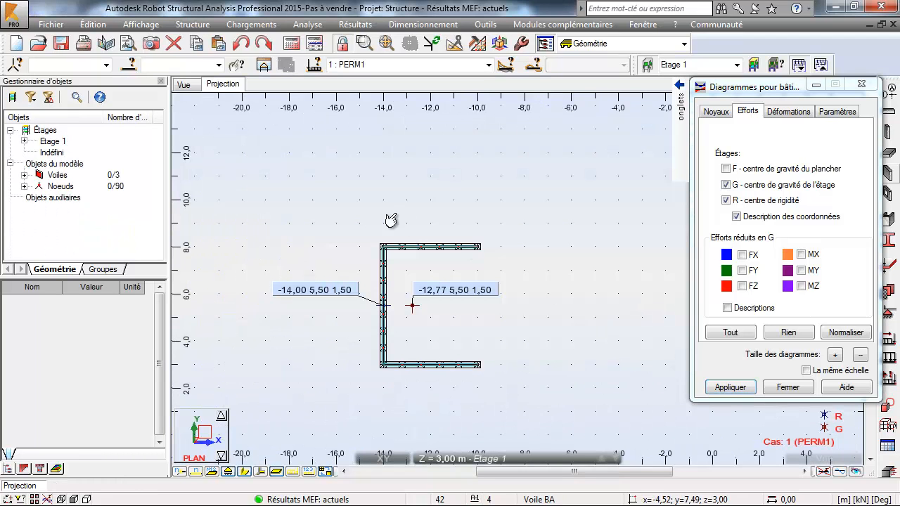
Examine the U-shaped wall model's G and R centres in plan, checking the wall arrangement in the 3D view
scroll(456, 295, "up", 2)
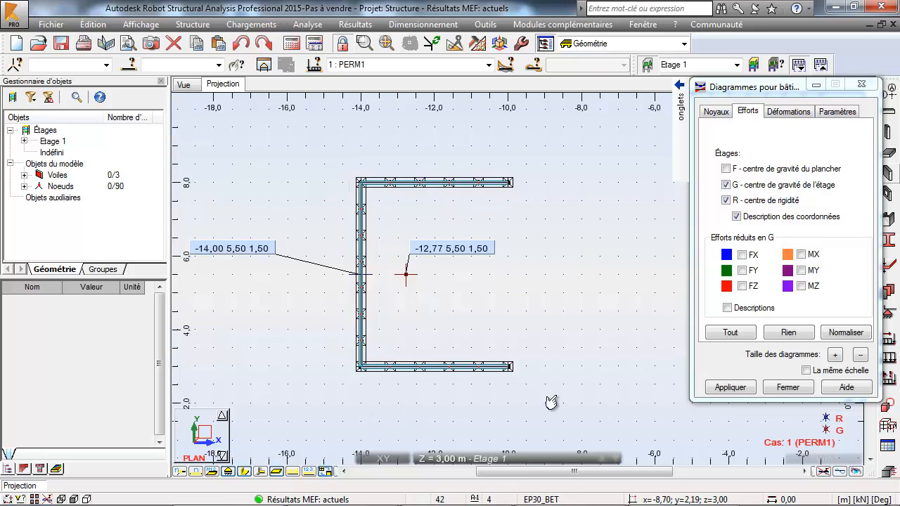
left_click(185, 84)
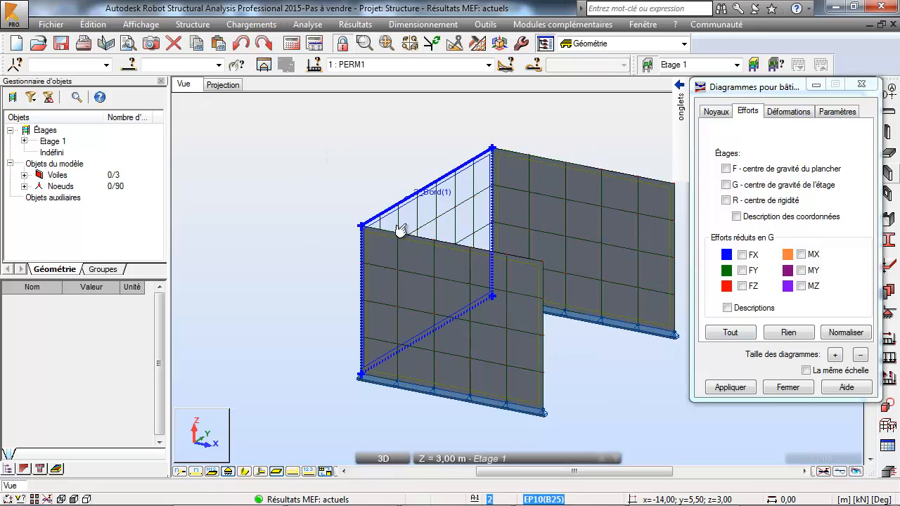
left_click(222, 85)
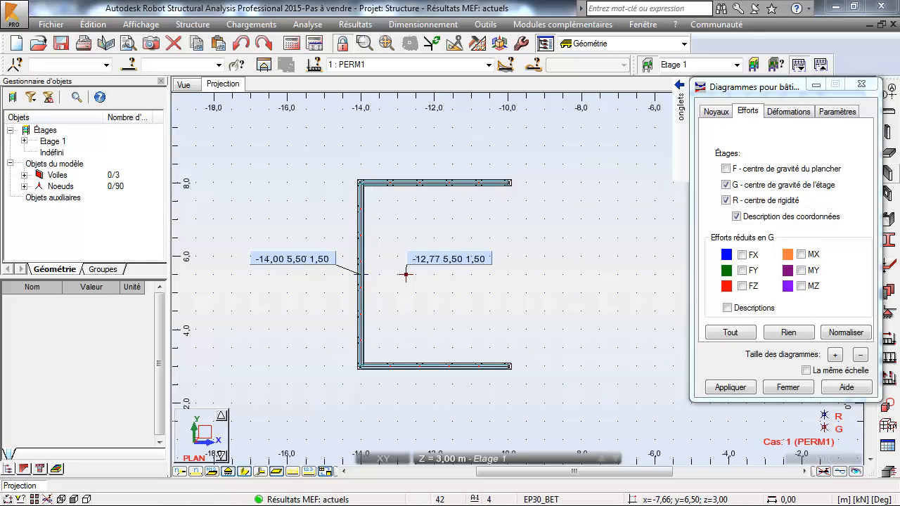
Define a core from the three walls of the U-shape, accept the structure change and recalculate the model
left_click_drag(756, 87, 685, 105)
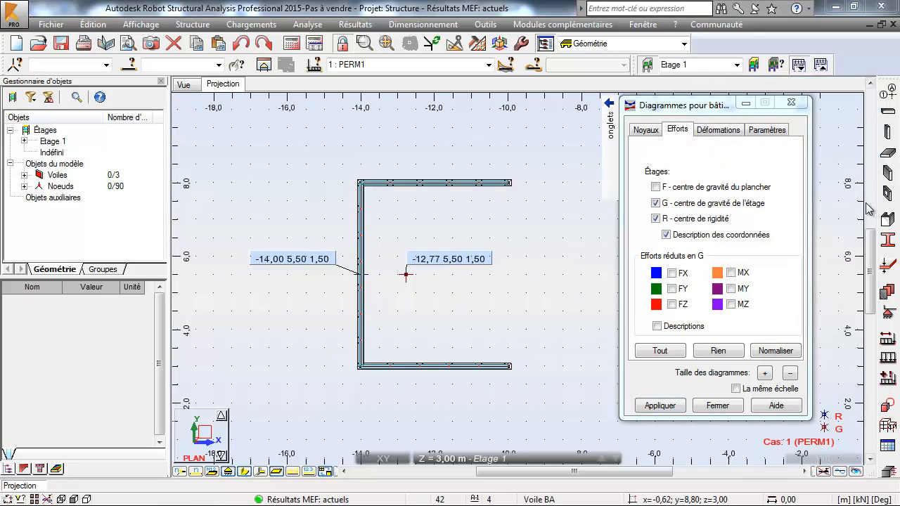
left_click(888, 220)
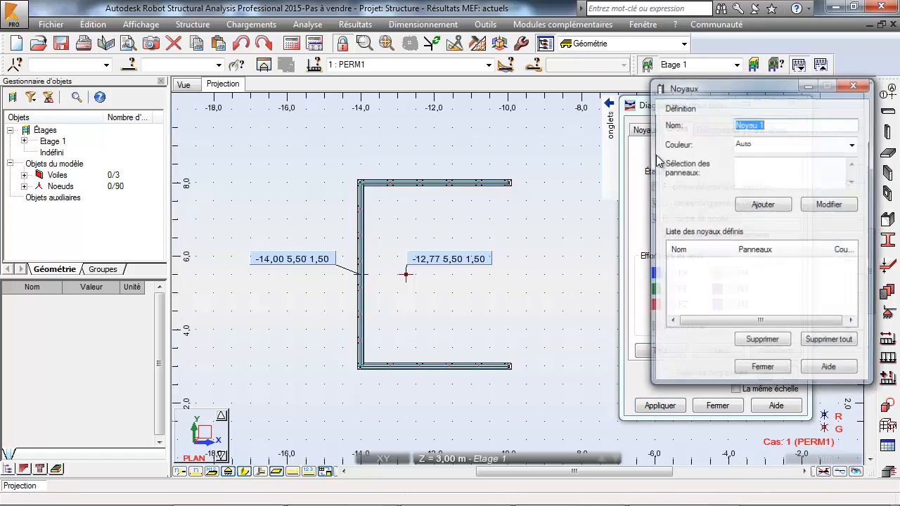
left_click(757, 166)
left_click_drag(314, 157, 562, 408)
left_click(766, 205)
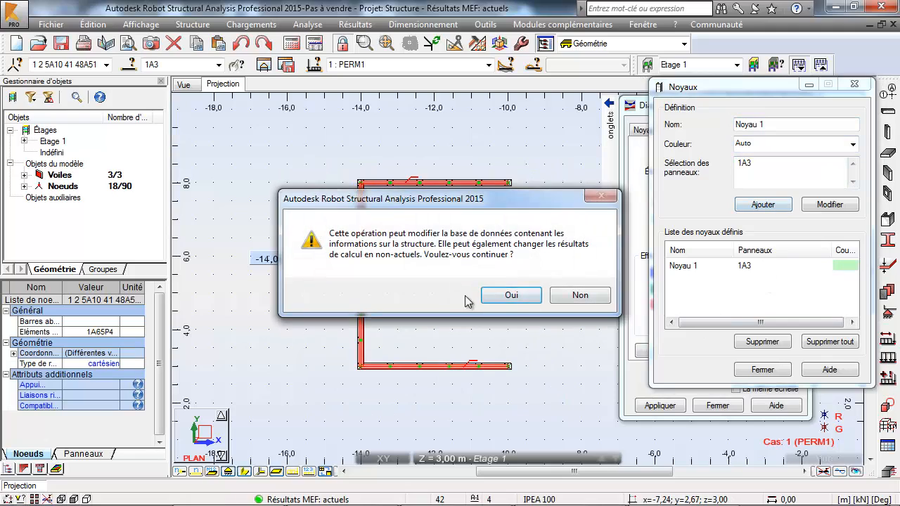
left_click(511, 295)
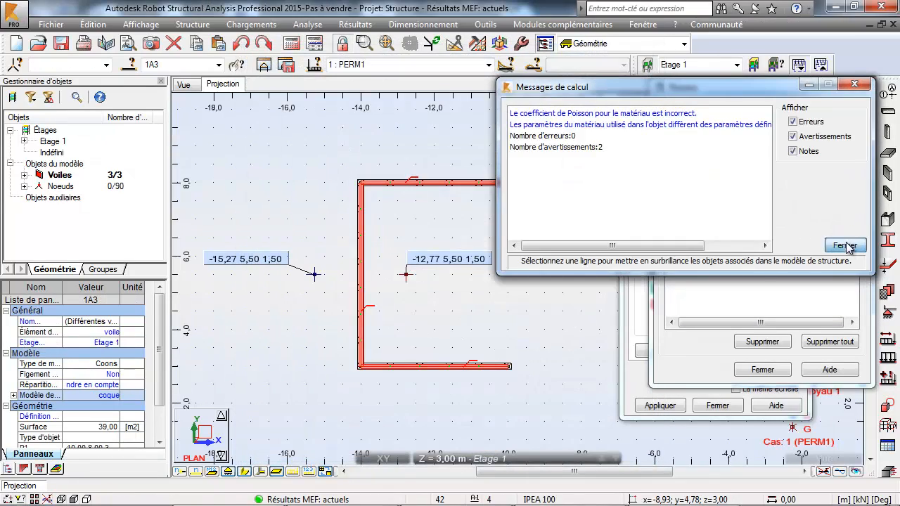
left_click(847, 246)
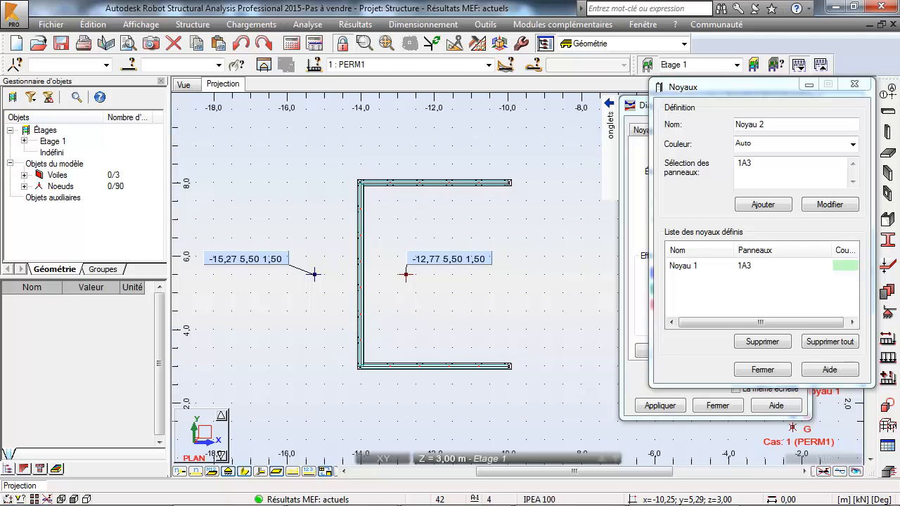
Switch to PowerPoint and start the slide show at slide 13 comparing the three eccentricity methods
key("alt+Tab")
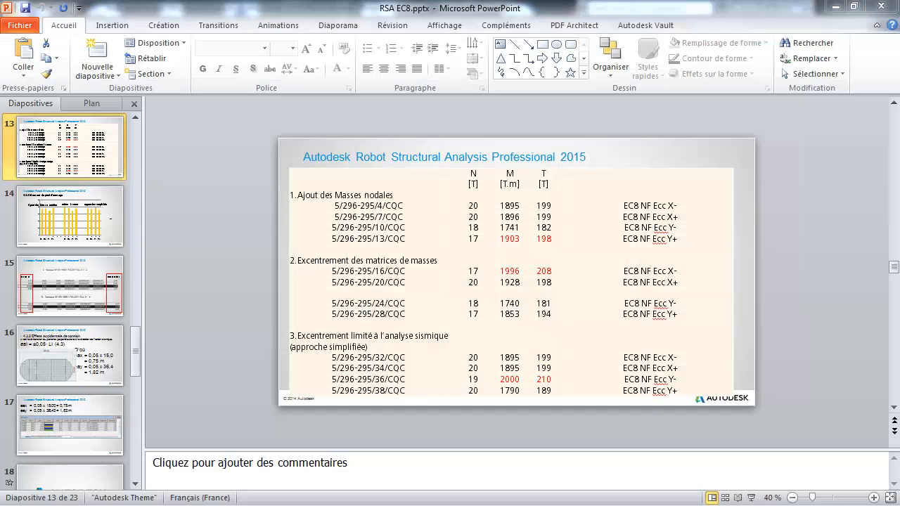
left_click(750, 500)
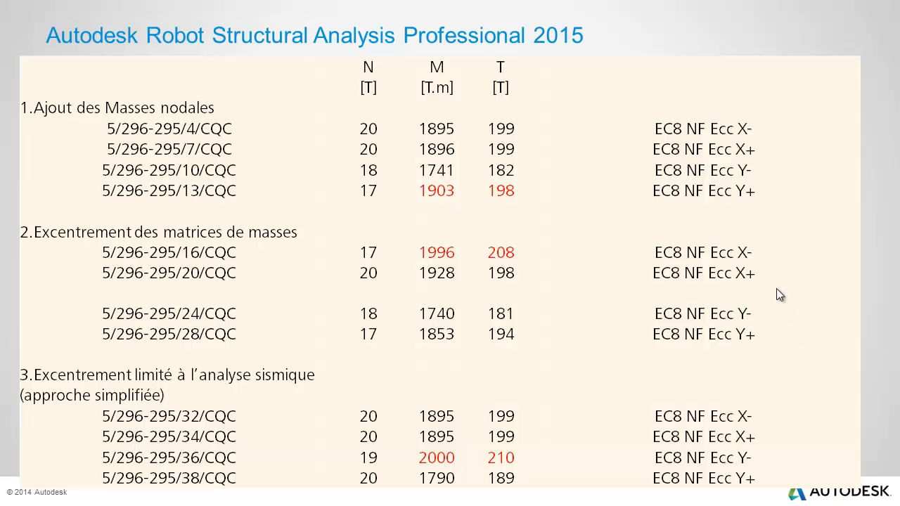